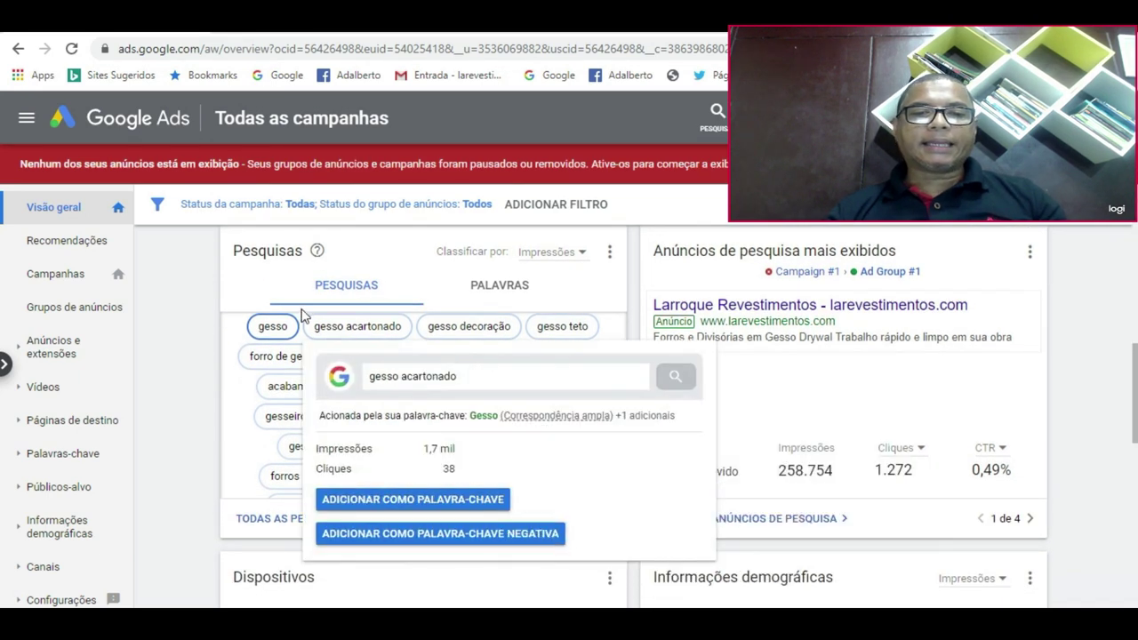
Step: Review the account overview cards for searches, devices, demographics, networks, and day and hour
{"action": "mouse_move", "coordinate": [459, 312]}
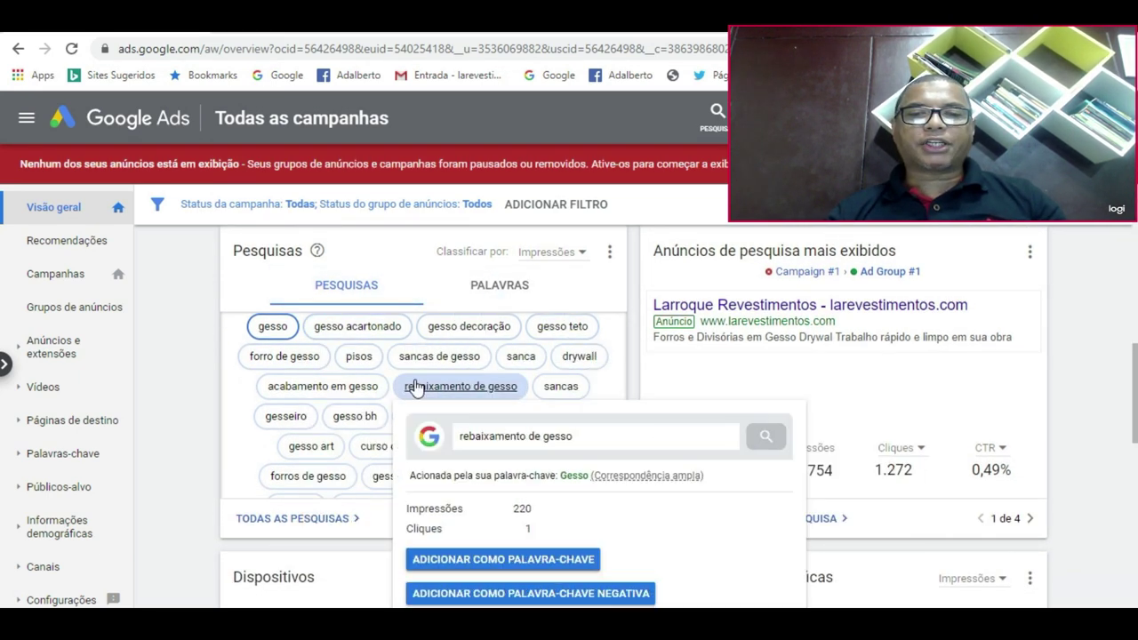
{"action": "mouse_move", "coordinate": [462, 481]}
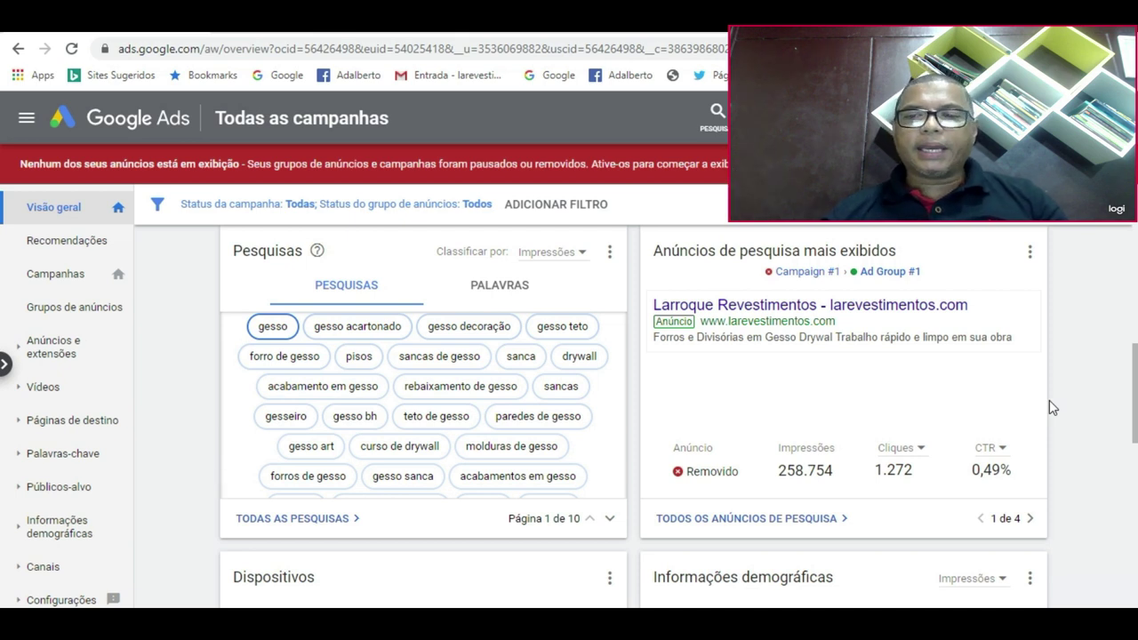
{"action": "left_click_drag", "start_coordinate": [1136, 403], "coordinate": [1136, 477]}
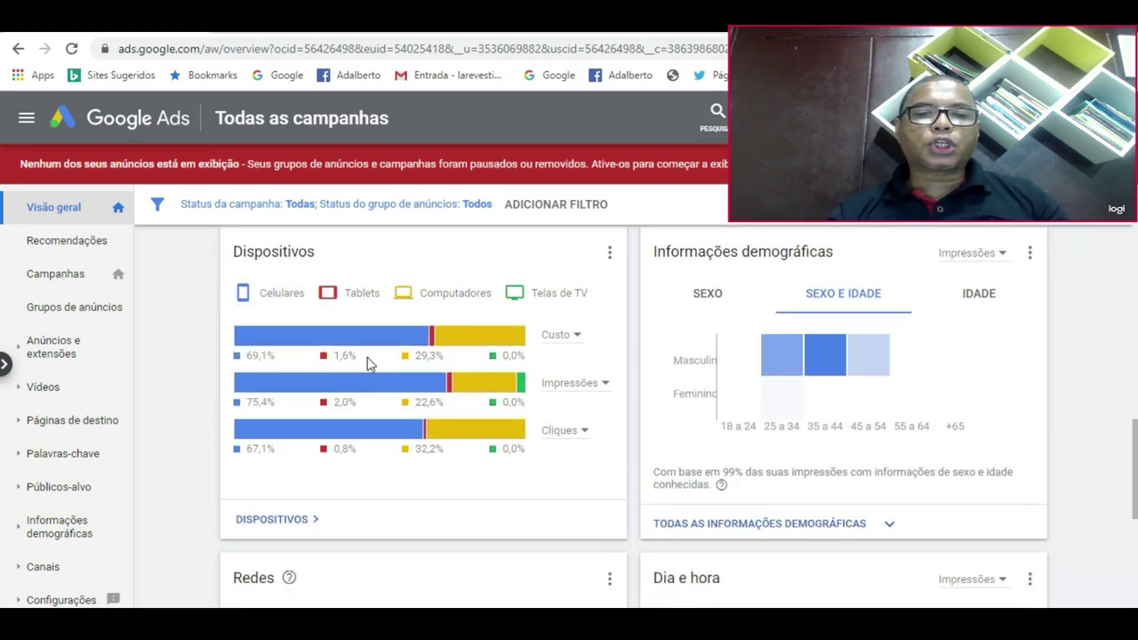
{"action": "mouse_move", "coordinate": [366, 337]}
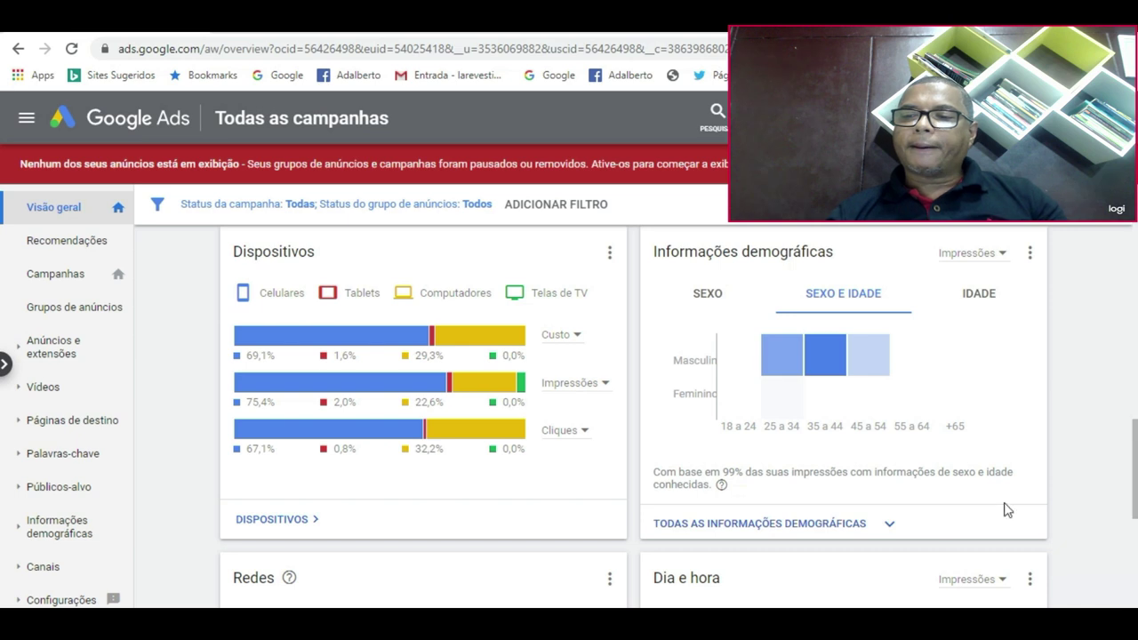
{"action": "left_click", "coordinate": [889, 525]}
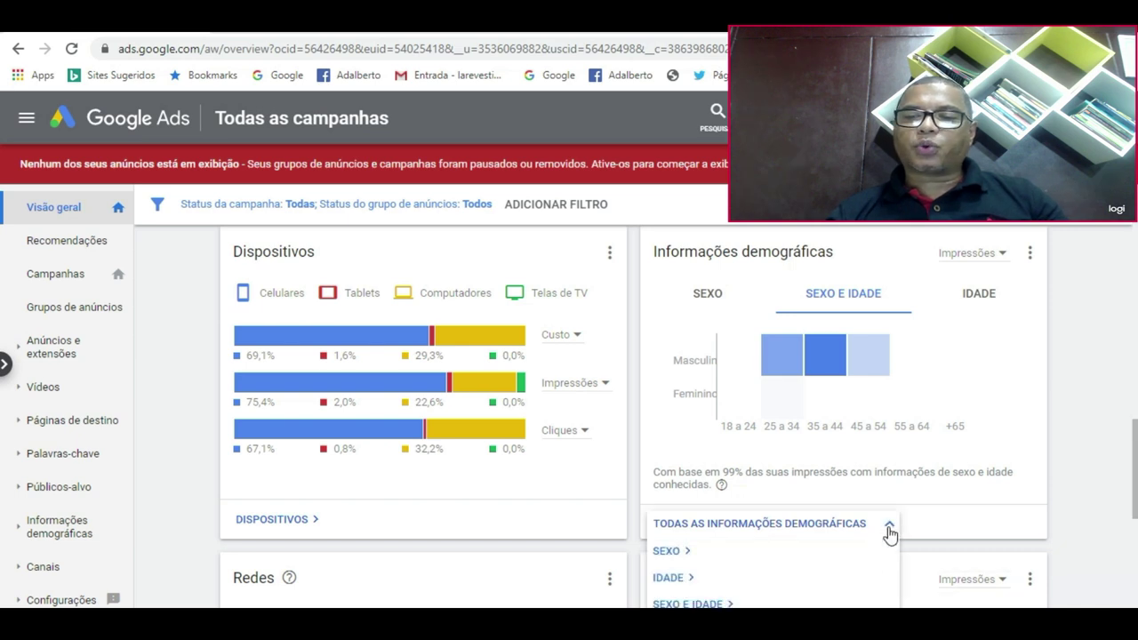
{"action": "scroll", "coordinate": [1056, 445], "scroll_direction": "down", "scroll_amount": 3}
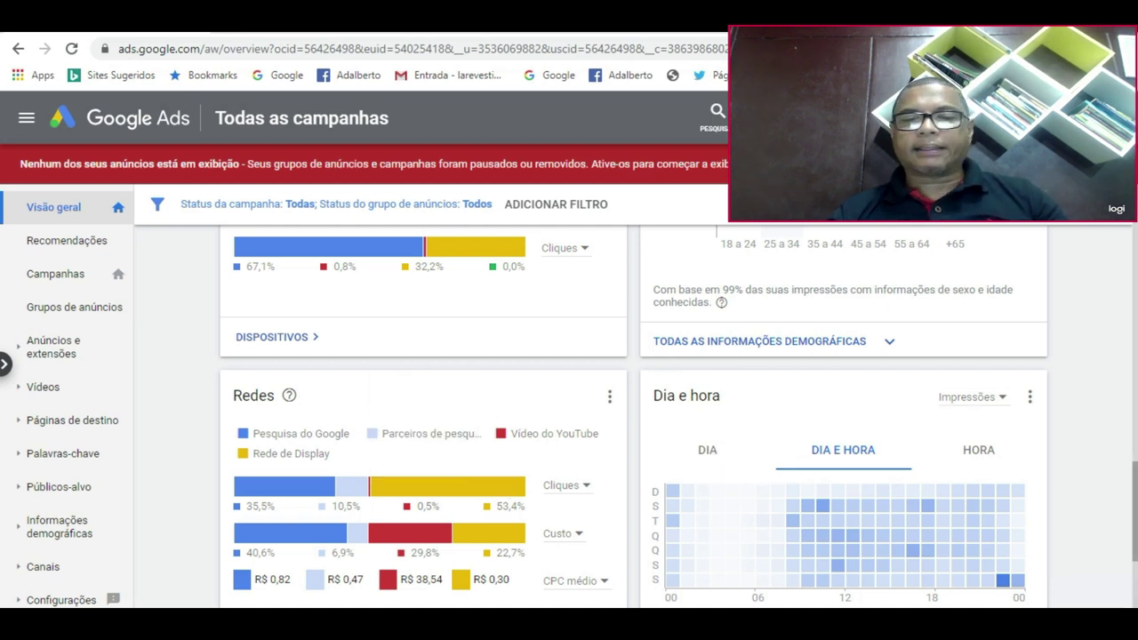
{"action": "scroll", "coordinate": [633, 400], "scroll_direction": "down", "scroll_amount": 2}
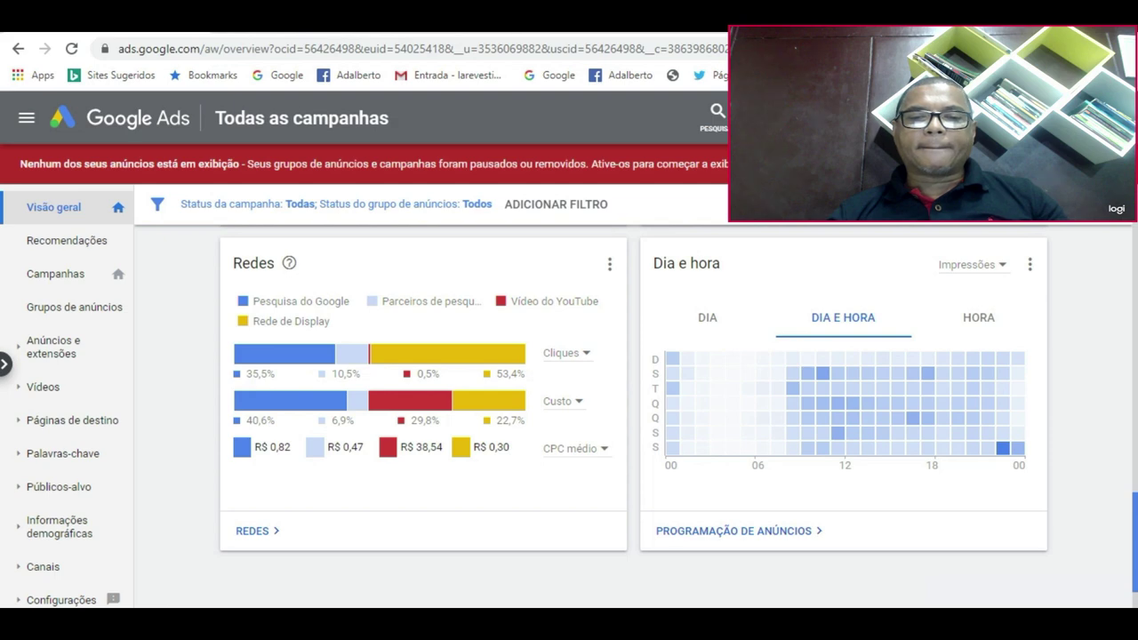
{"action": "scroll", "coordinate": [633, 400], "scroll_direction": "up", "scroll_amount": 10}
{"action": "scroll", "coordinate": [633, 400], "scroll_direction": "up", "scroll_amount": 1}
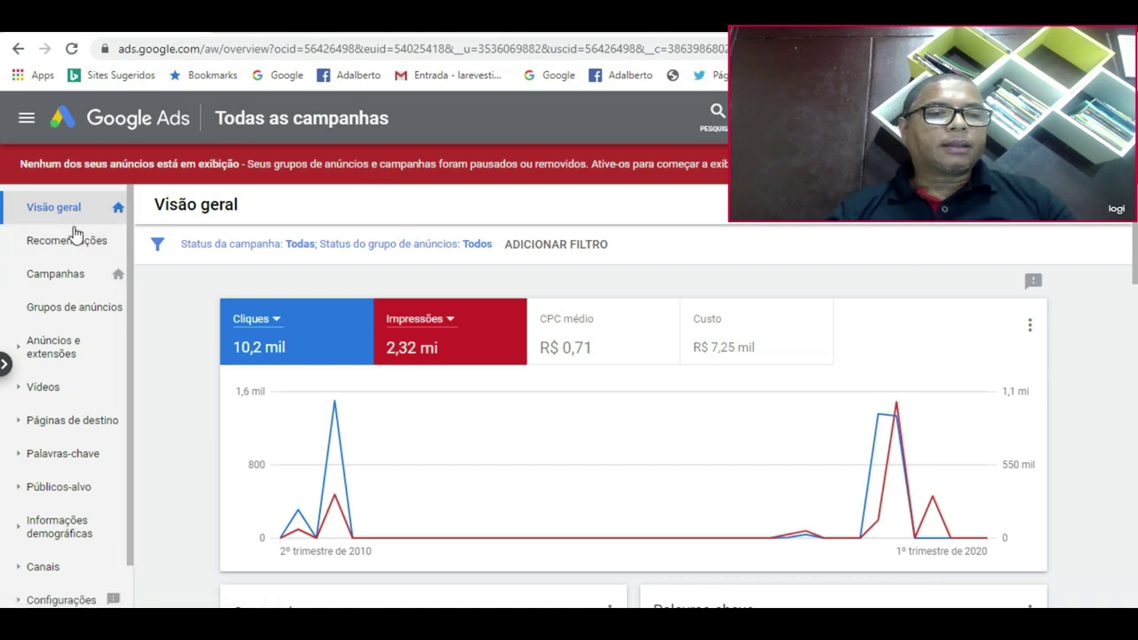
Step: Start creating a new campaign from the account's campaign list
{"action": "left_click", "coordinate": [68, 279]}
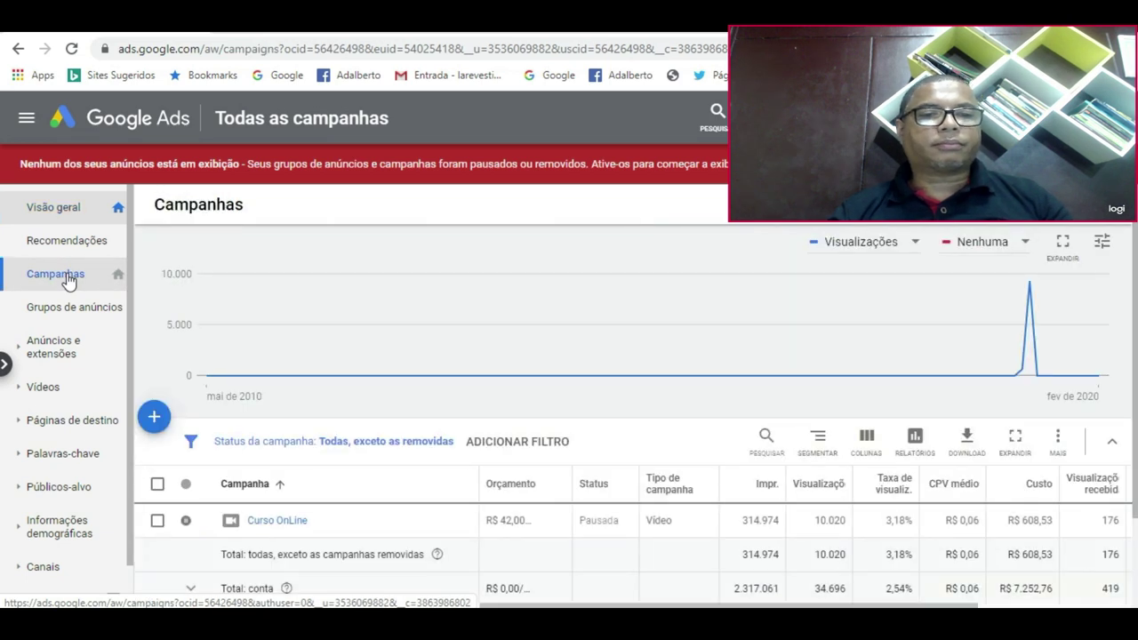
{"action": "left_click", "coordinate": [154, 425]}
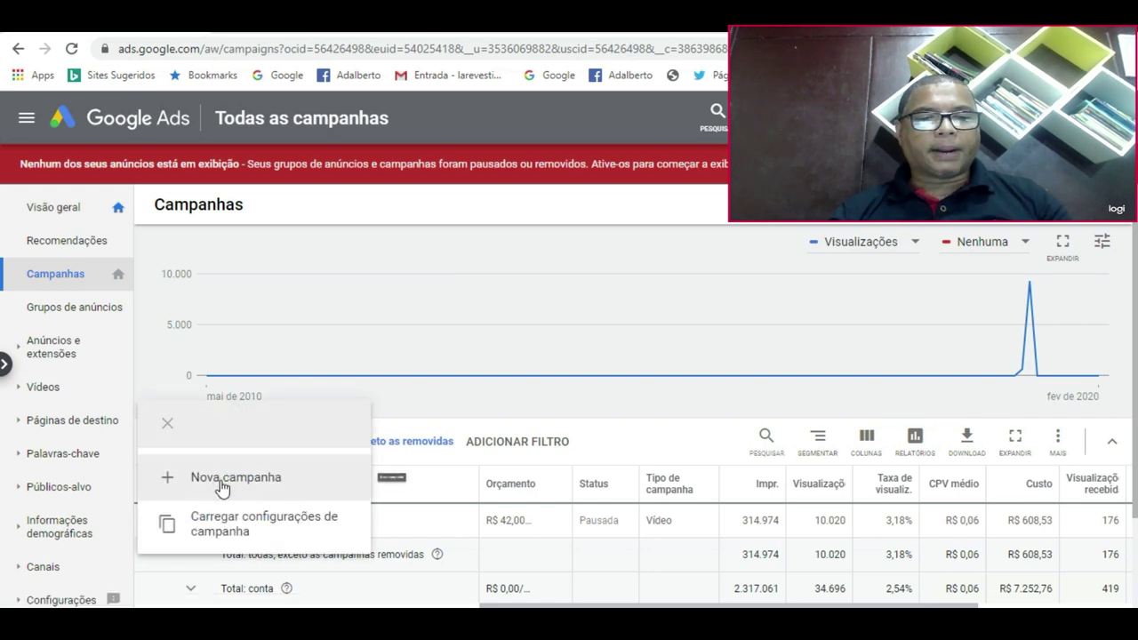
{"action": "left_click", "coordinate": [222, 480]}
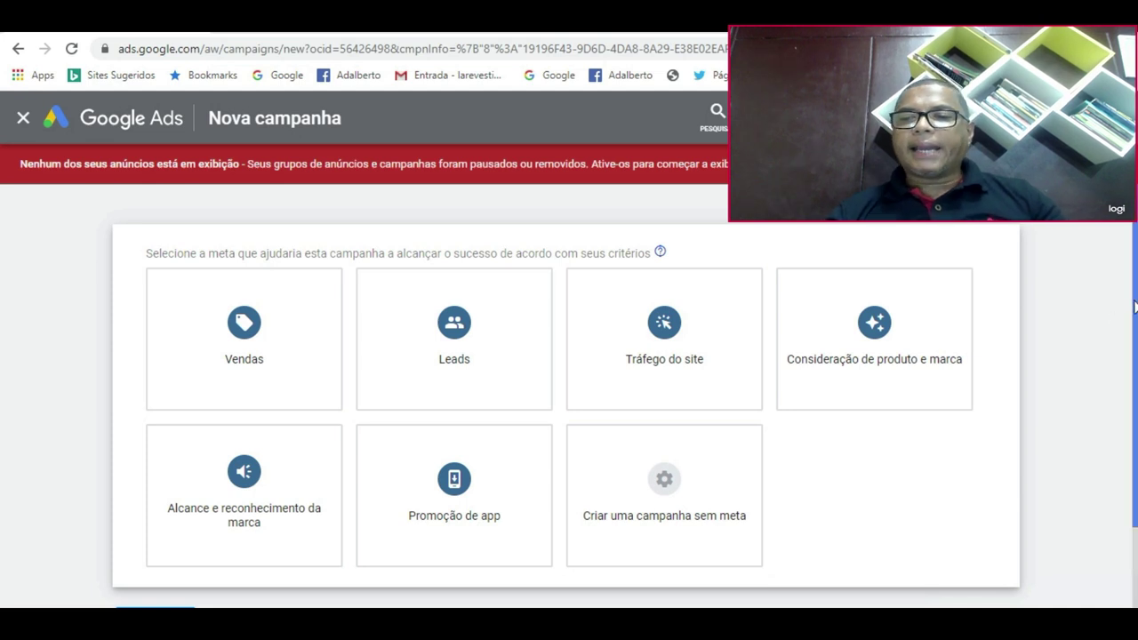
Step: Choose Tráfego do site as the campaign goal and Rede de pesquisa as the campaign type
{"action": "scroll", "coordinate": [1110, 325], "scroll_direction": "down", "scroll_amount": 1}
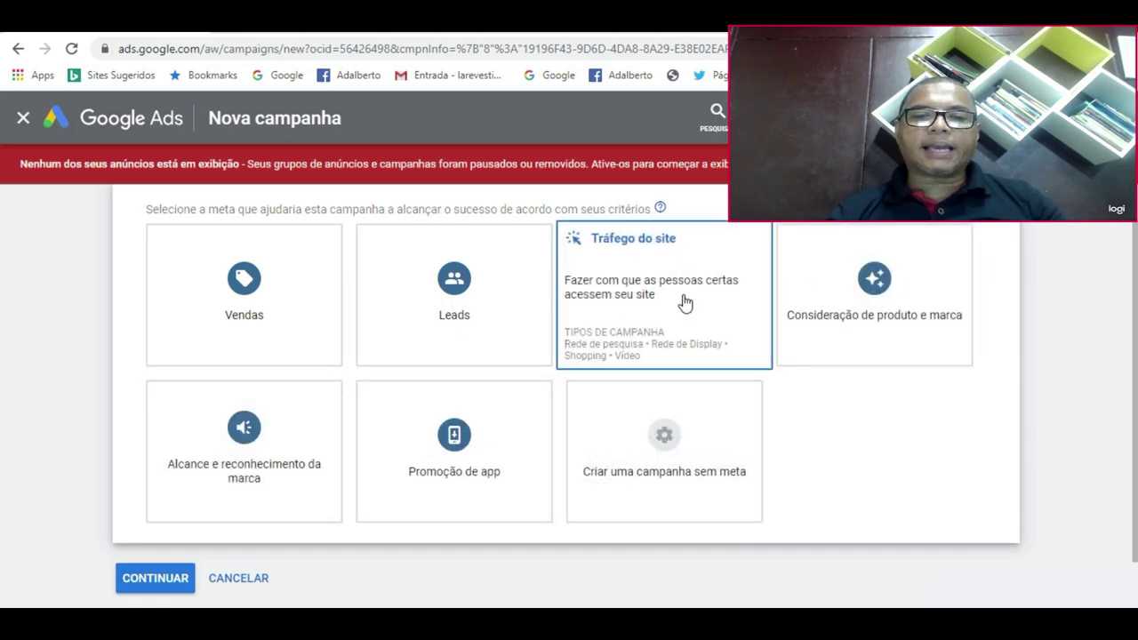
{"action": "scroll", "coordinate": [684, 303], "scroll_direction": "down", "scroll_amount": 3}
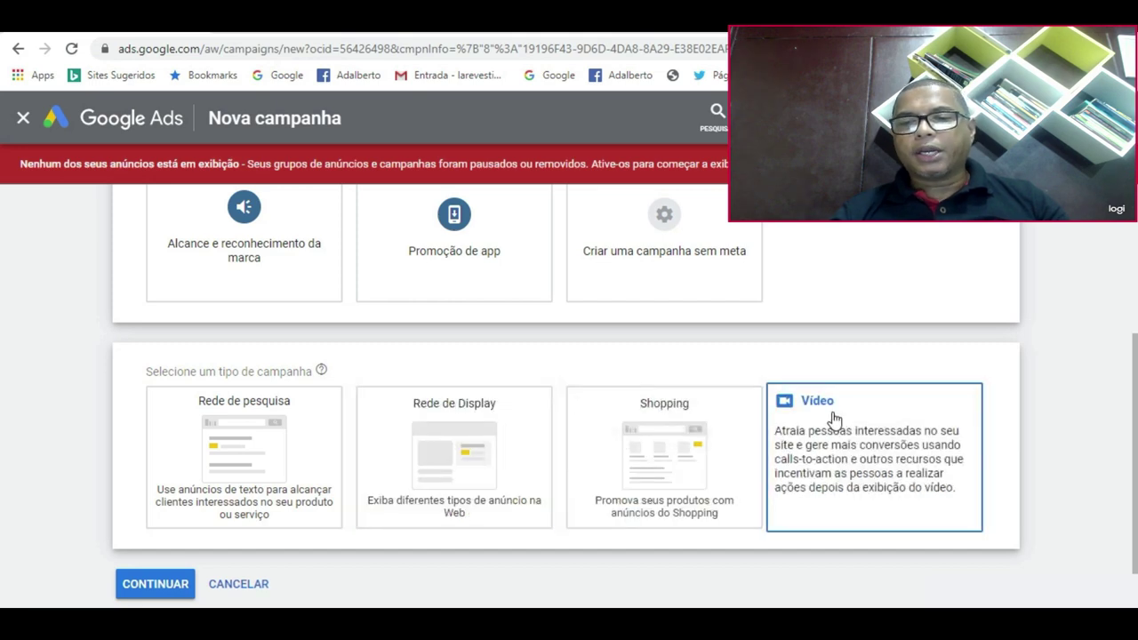
{"action": "left_click", "coordinate": [245, 446]}
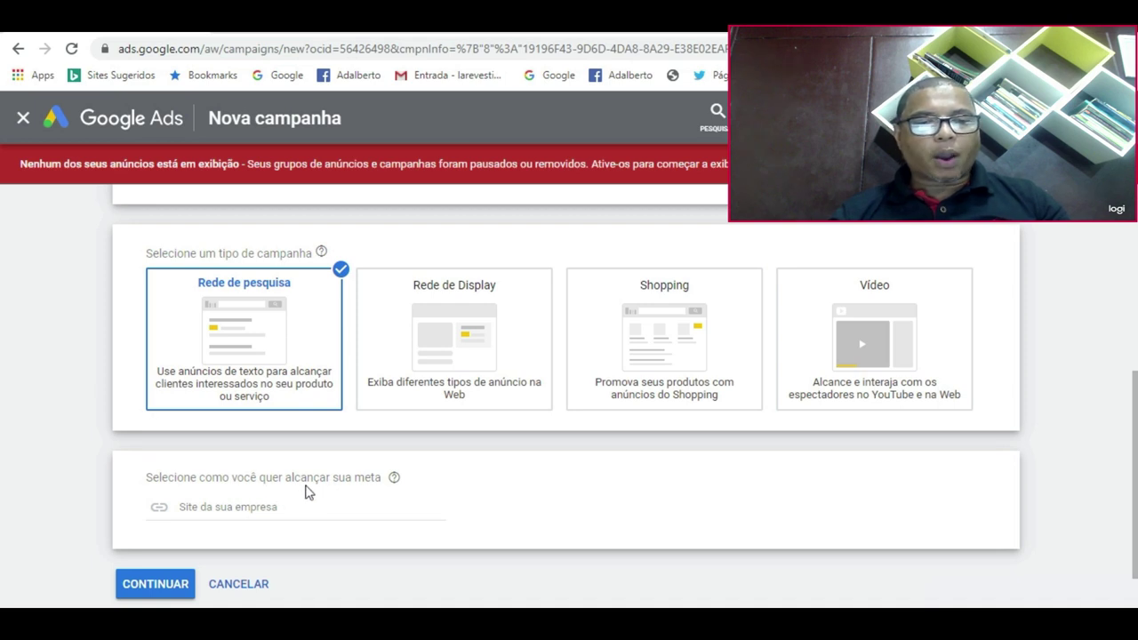
{"action": "left_click", "coordinate": [260, 505]}
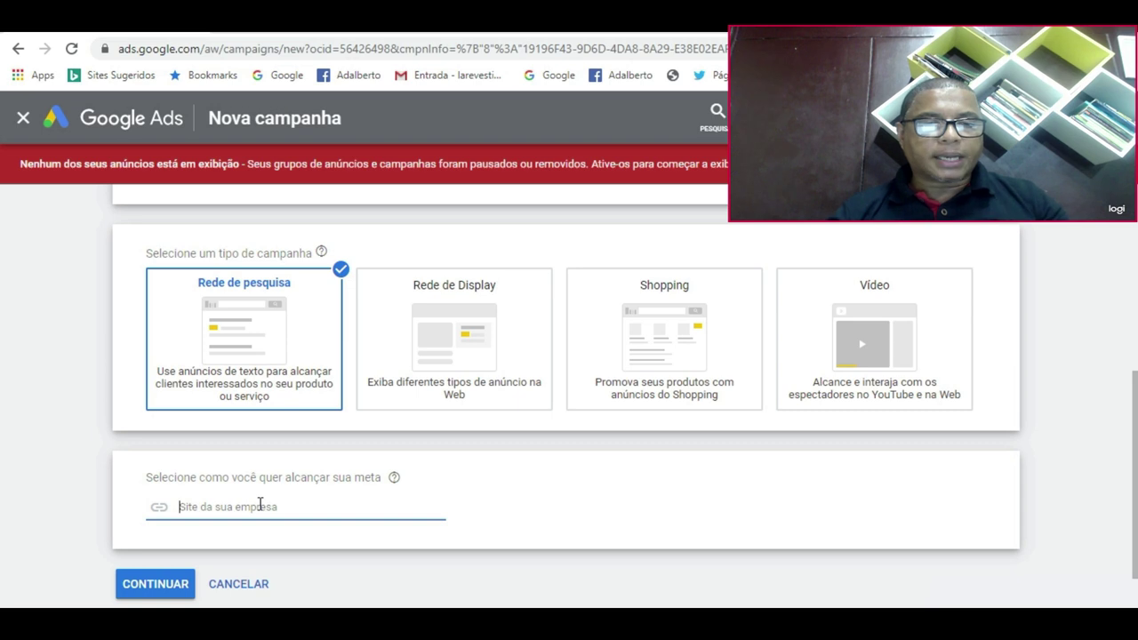
{"action": "type", "text": "www"}
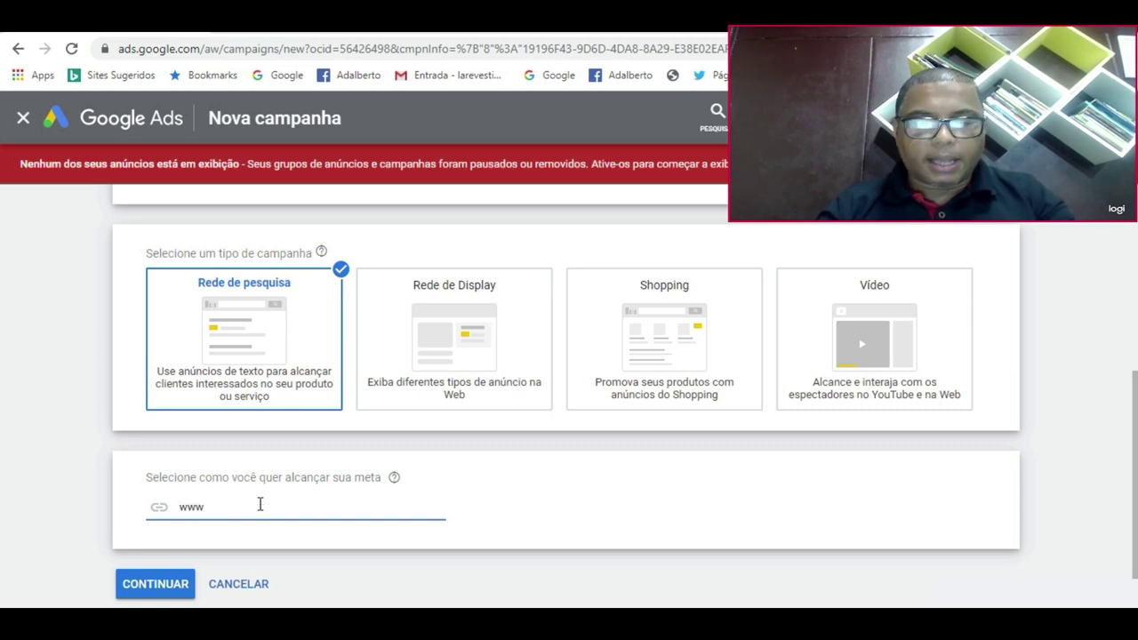
{"action": "type", "text": ".larroquerevestimentos"}
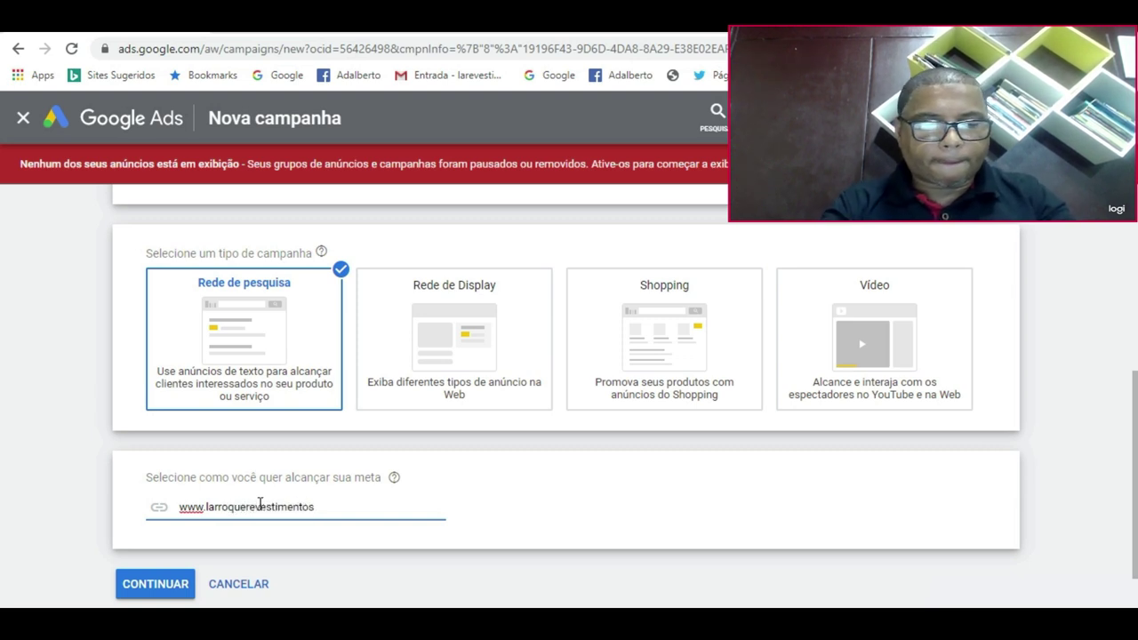
{"action": "type", "text": ".com"}
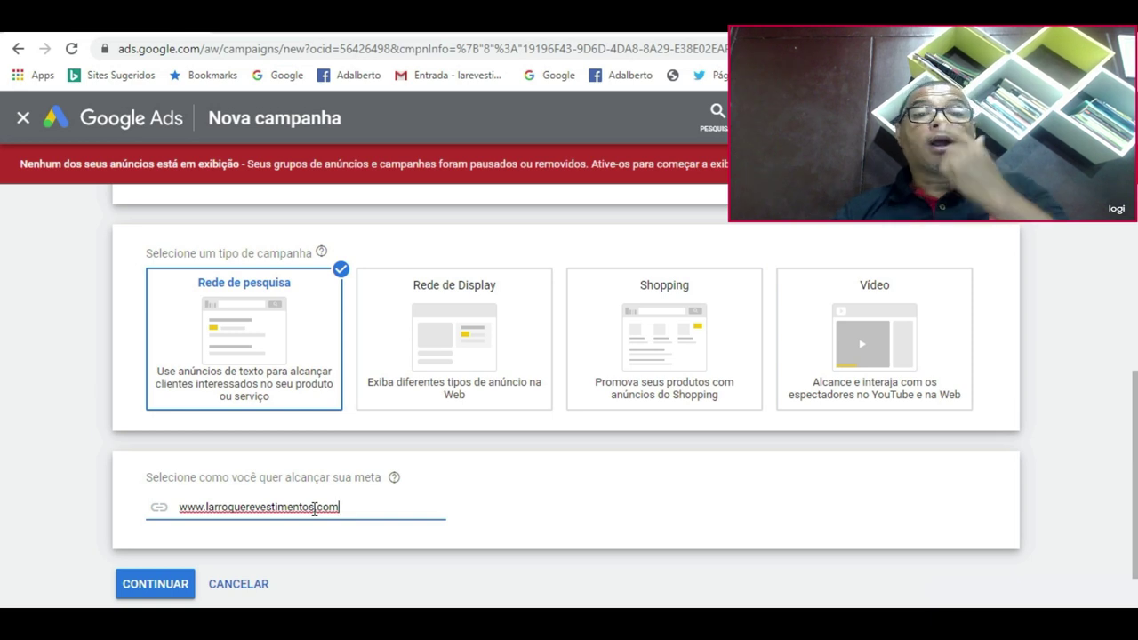
{"action": "left_click", "coordinate": [158, 586]}
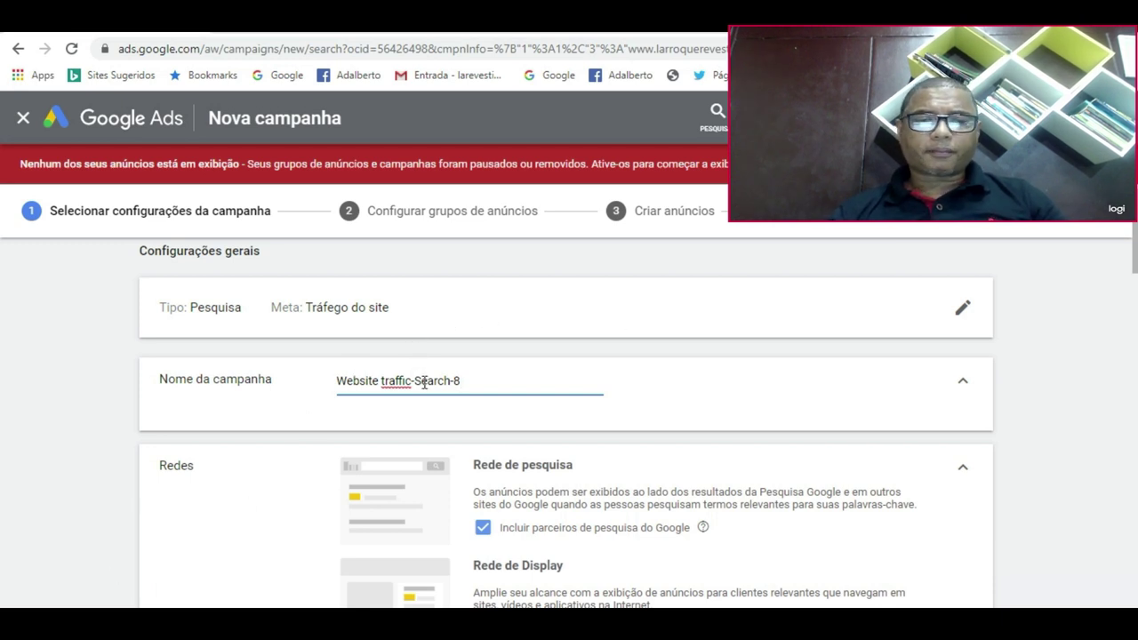
Step: Name the campaign "Obras Clientes"
{"action": "triple_click", "coordinate": [351, 374]}
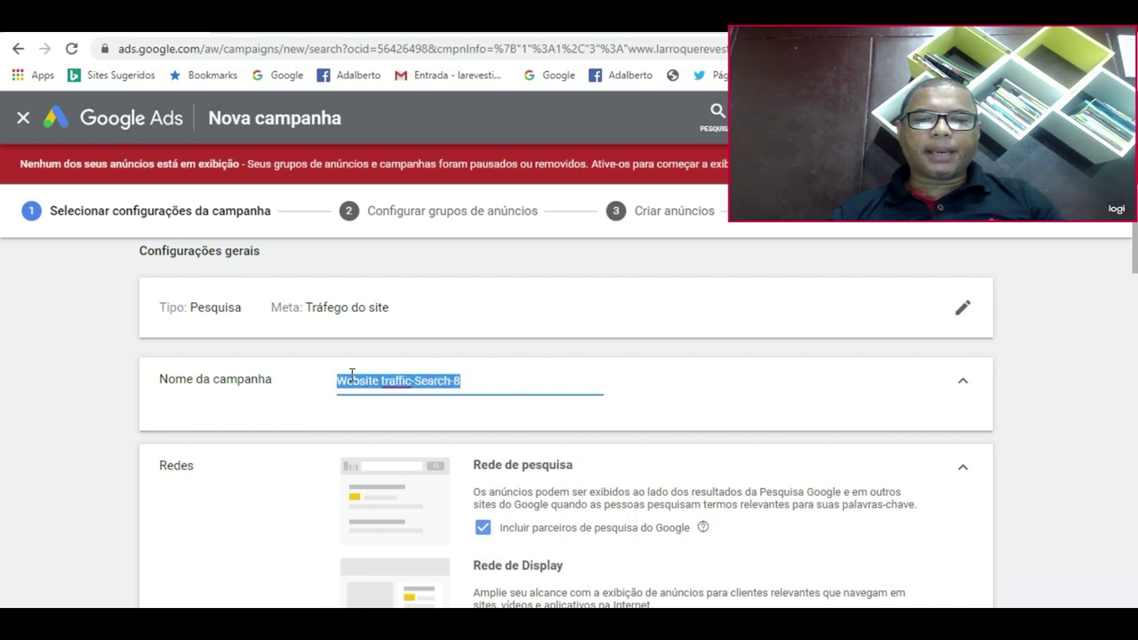
{"action": "type", "text": "O"}
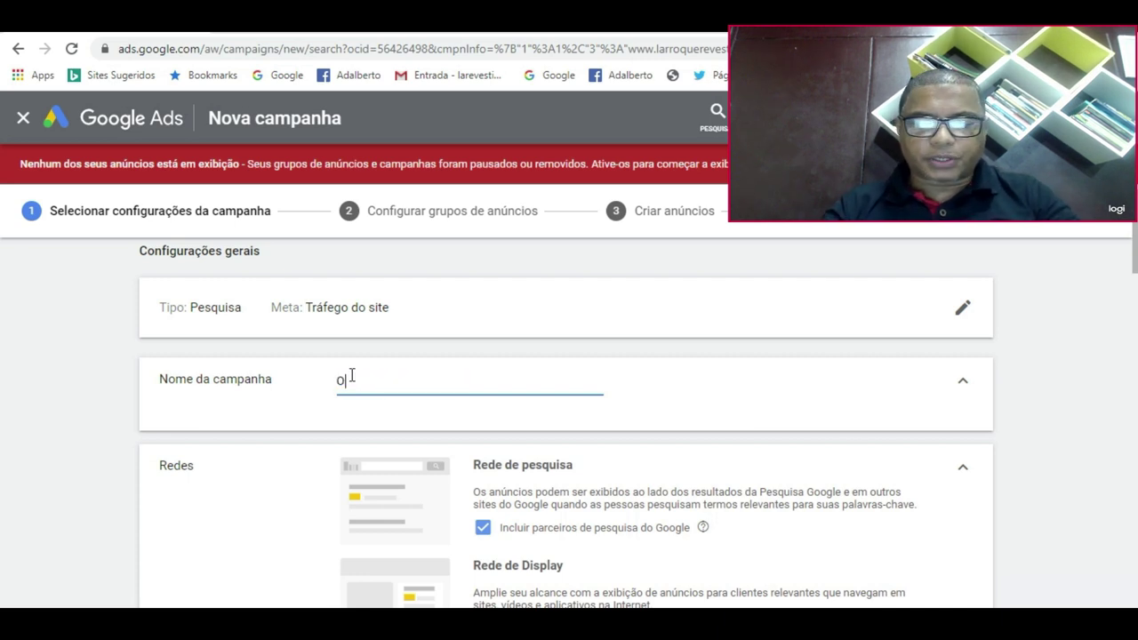
{"action": "type", "text": "bras Clientes"}
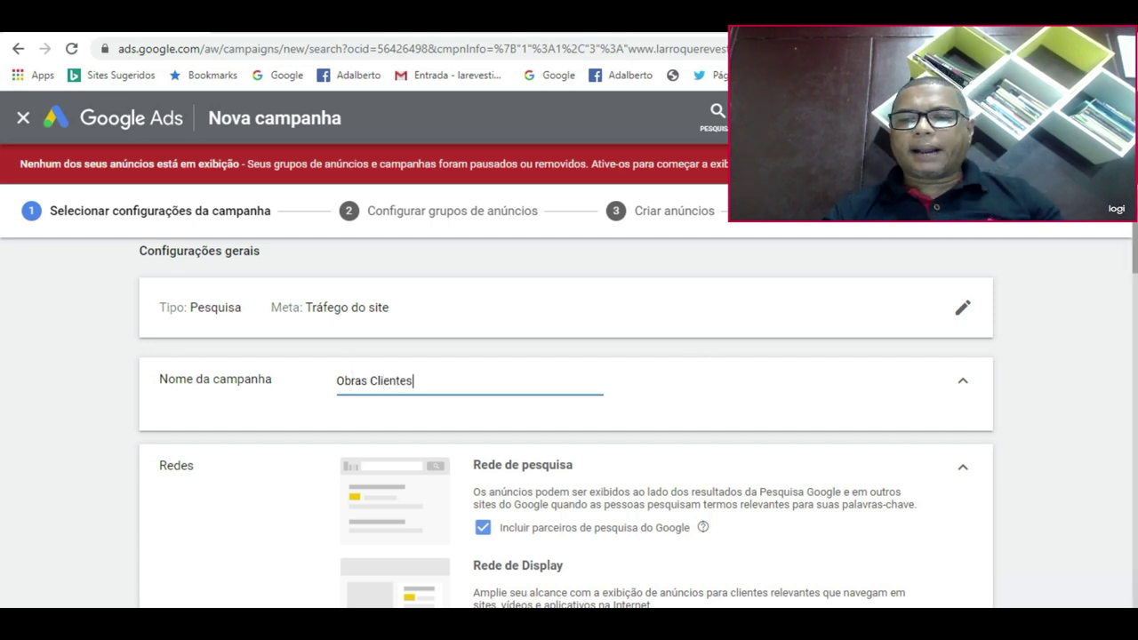
Step: Dismiss the difficulty survey and exclude the Google Display Network from the campaign's networks
{"action": "scroll", "coordinate": [638, 423], "scroll_direction": "down", "scroll_amount": 2}
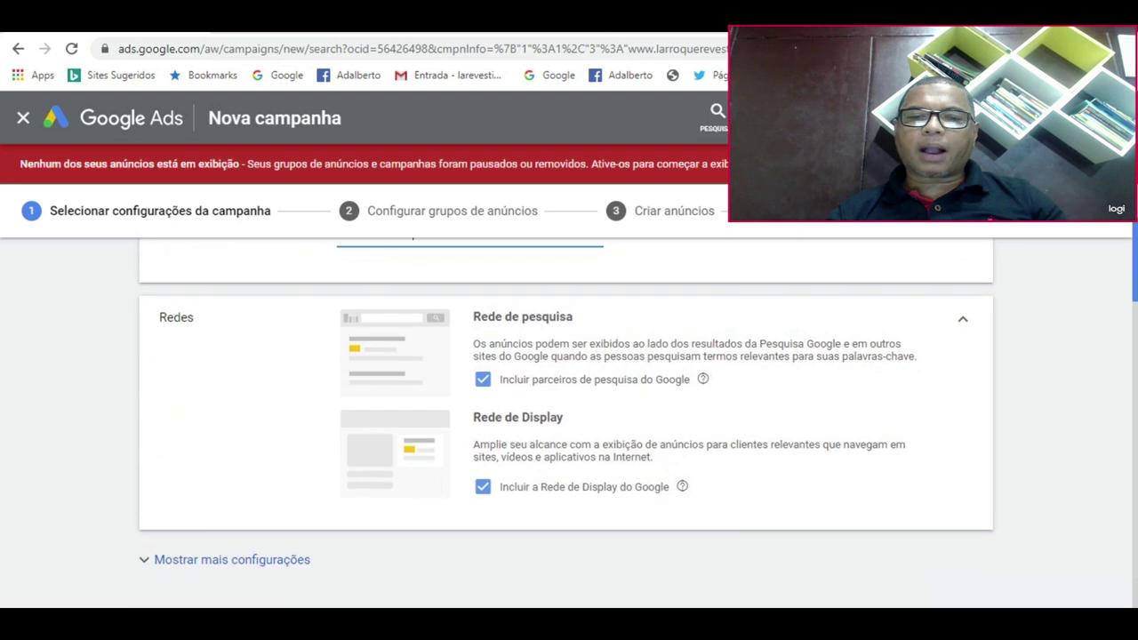
{"action": "scroll", "coordinate": [569, 424], "scroll_direction": "down", "scroll_amount": 1}
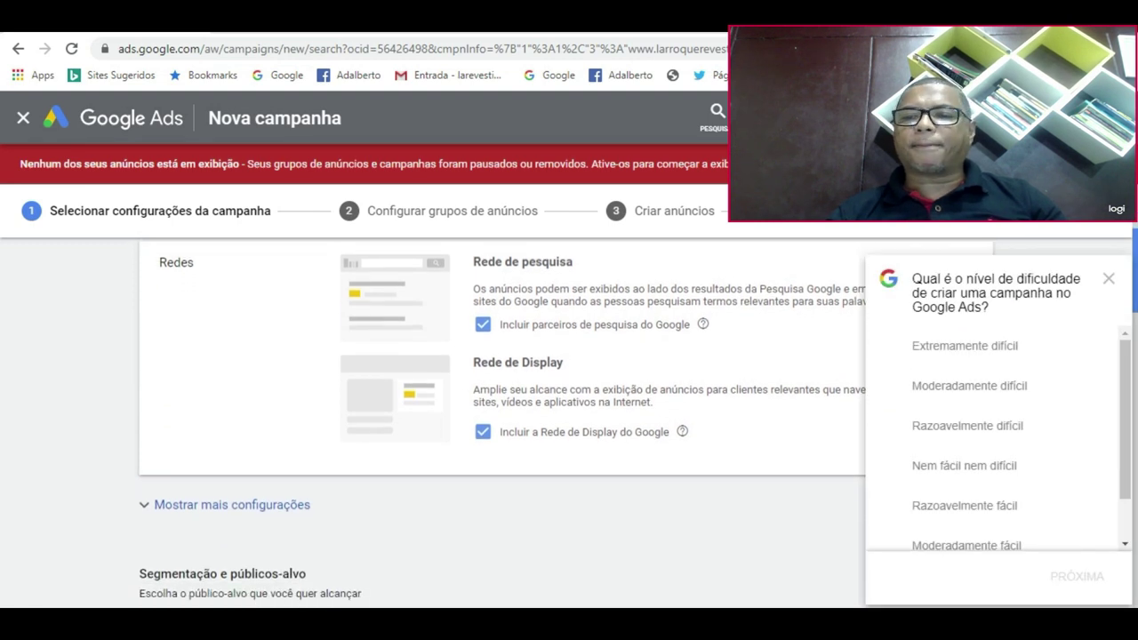
{"action": "scroll", "coordinate": [509, 424], "scroll_direction": "up", "scroll_amount": 1}
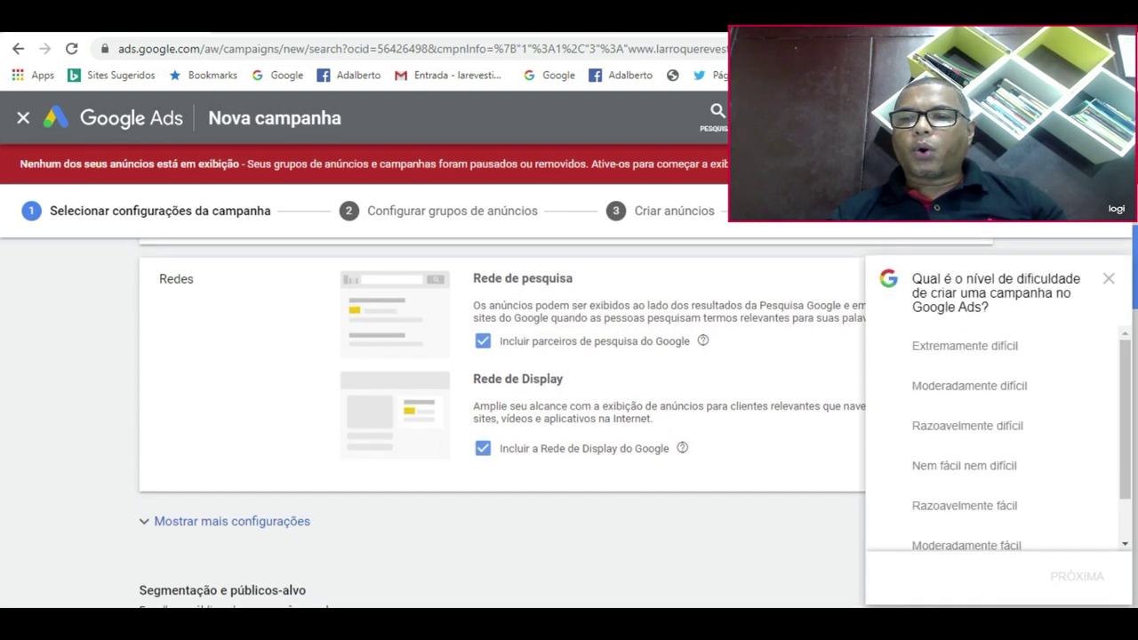
{"action": "scroll", "coordinate": [509, 423], "scroll_direction": "down", "scroll_amount": 1}
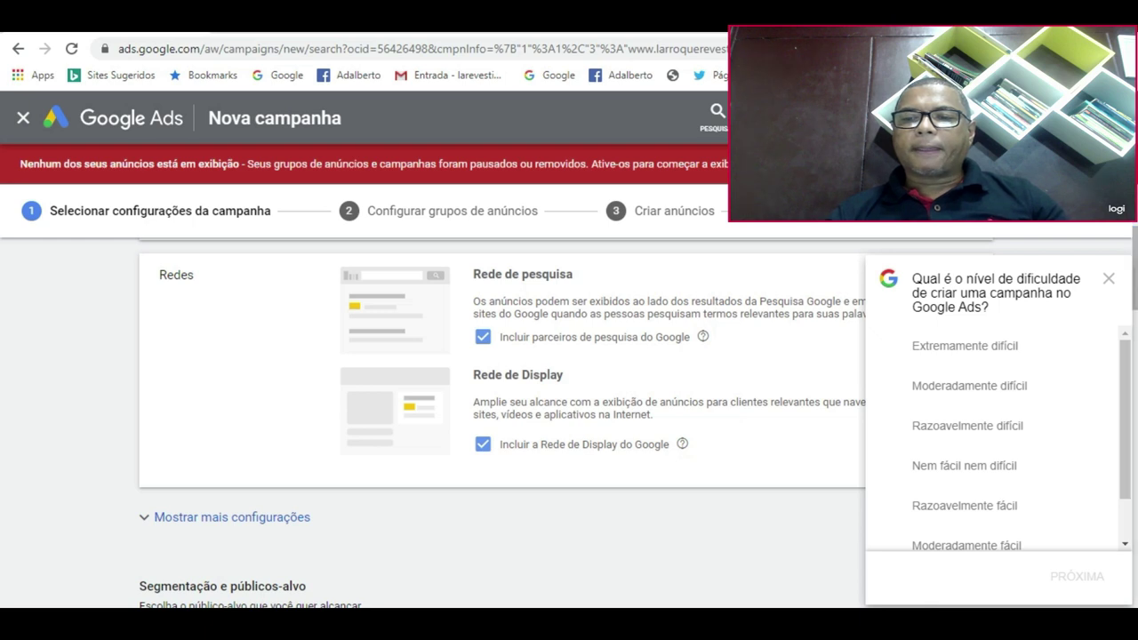
{"action": "left_click", "coordinate": [1110, 281]}
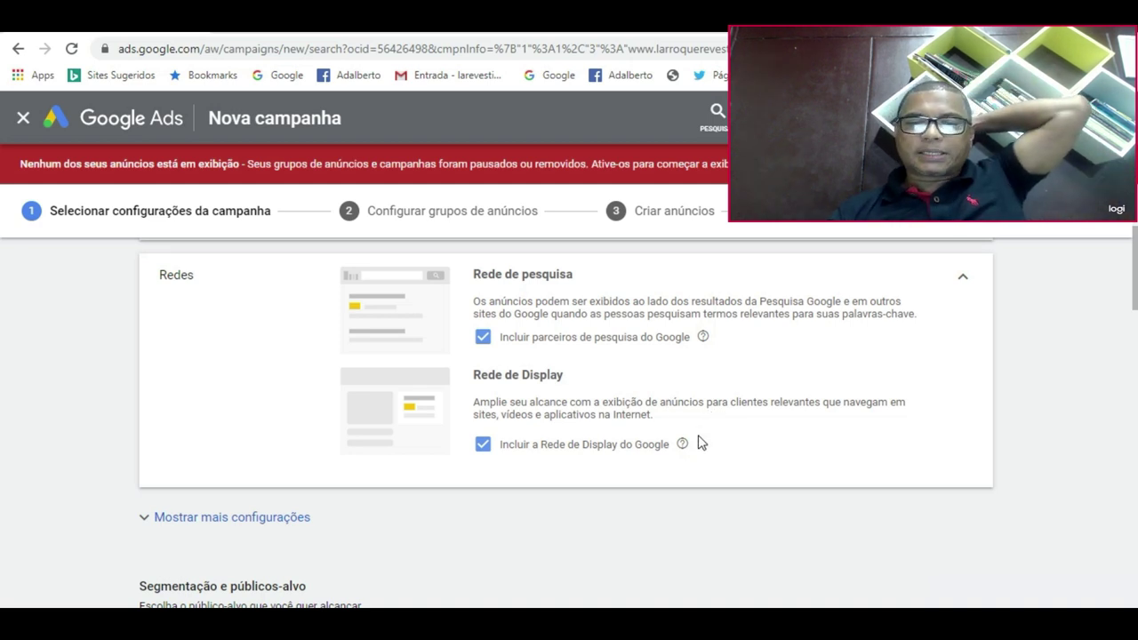
{"action": "double_click", "coordinate": [483, 447]}
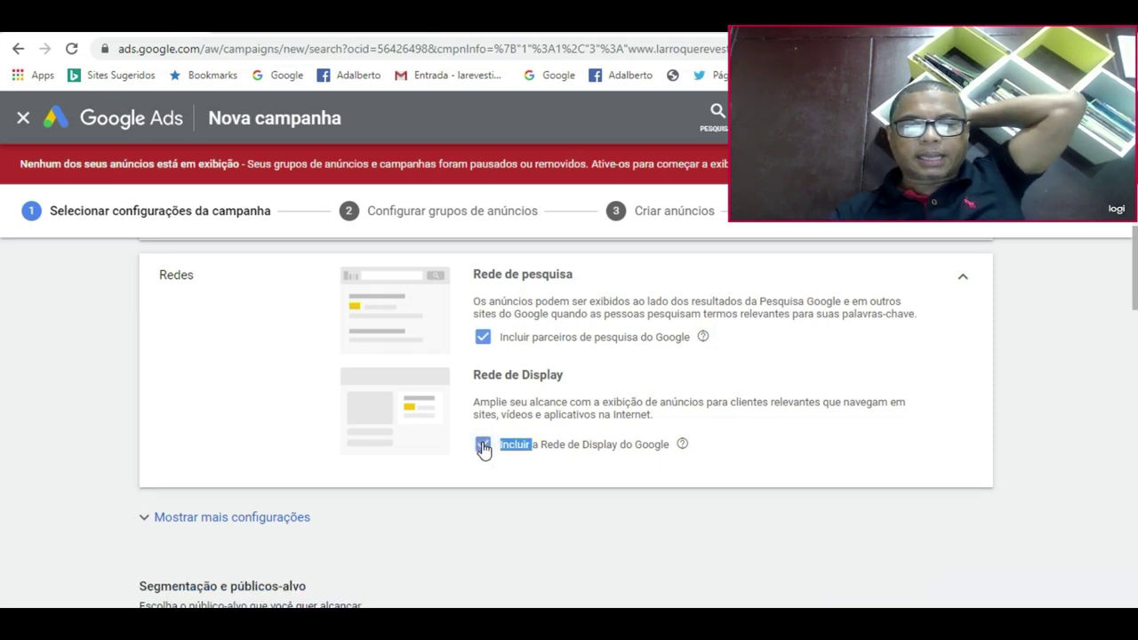
{"action": "left_click", "coordinate": [483, 447]}
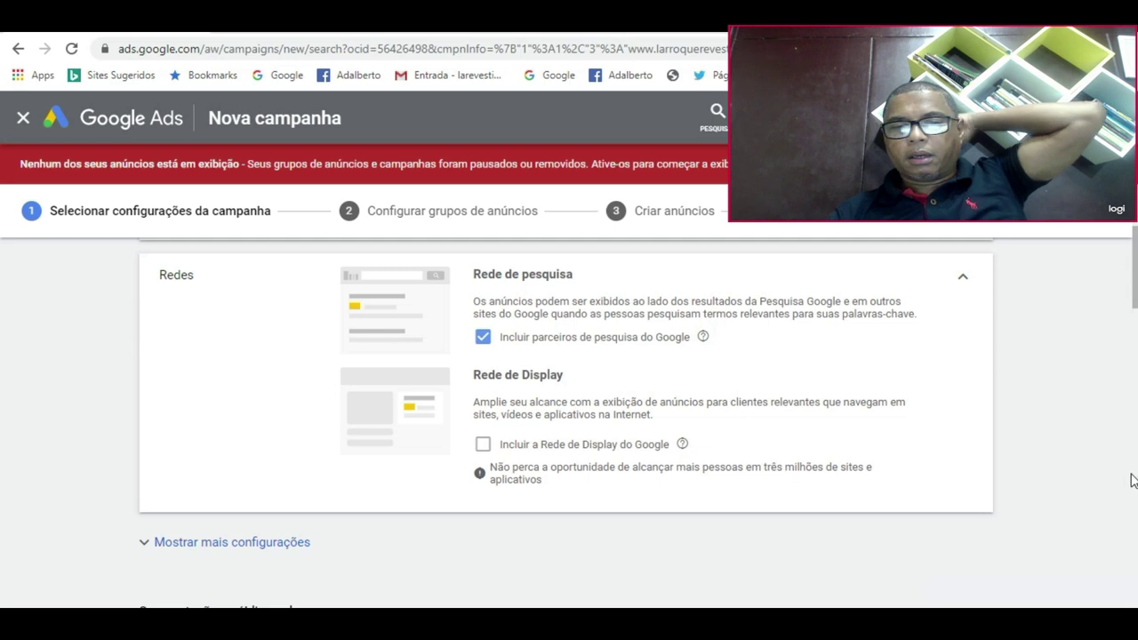
Step: Target the campaign at a custom location, the city of Rio de Janeiro, Rio de Janeiro, Brasil
{"action": "scroll", "coordinate": [1134, 499], "scroll_direction": "down", "scroll_amount": 4}
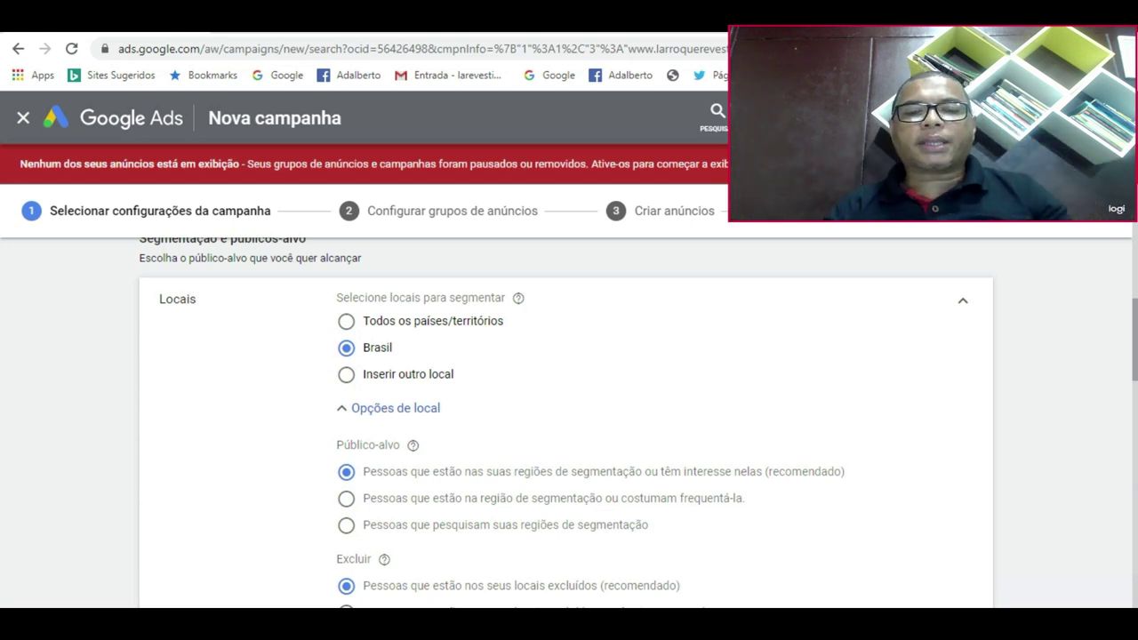
{"action": "mouse_move", "coordinate": [1135, 324]}
{"action": "left_mouse_down"}
{"action": "mouse_move", "coordinate": [1135, 313]}
{"action": "mouse_move", "coordinate": [1135, 326]}
{"action": "left_mouse_up"}
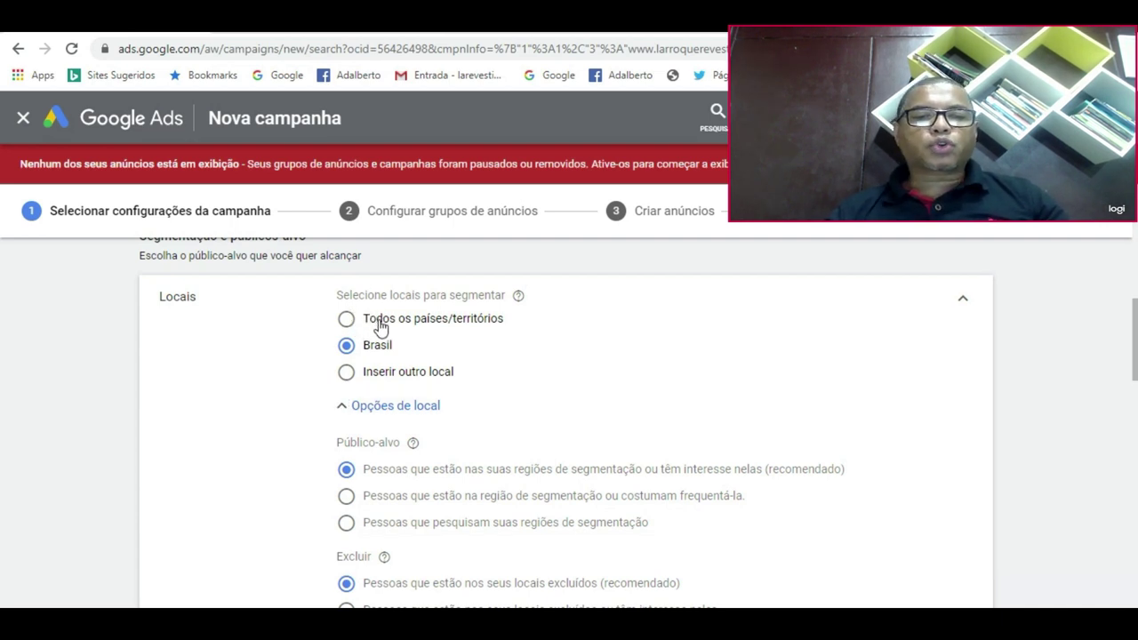
{"action": "left_click", "coordinate": [347, 373]}
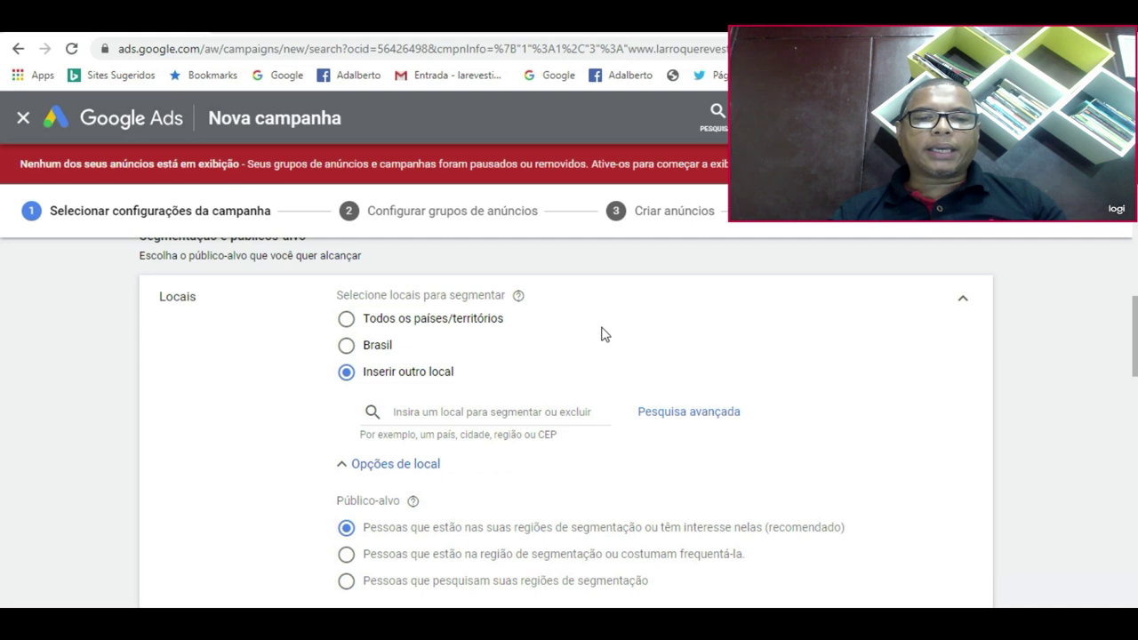
{"action": "left_click", "coordinate": [473, 414]}
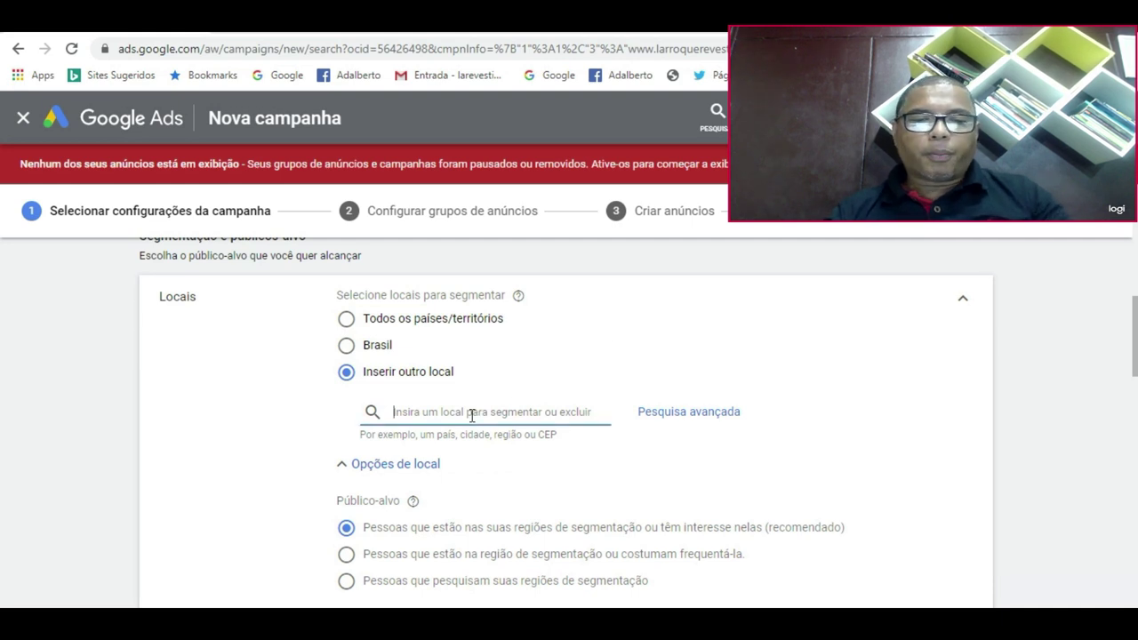
{"action": "type", "text": "Rio de"}
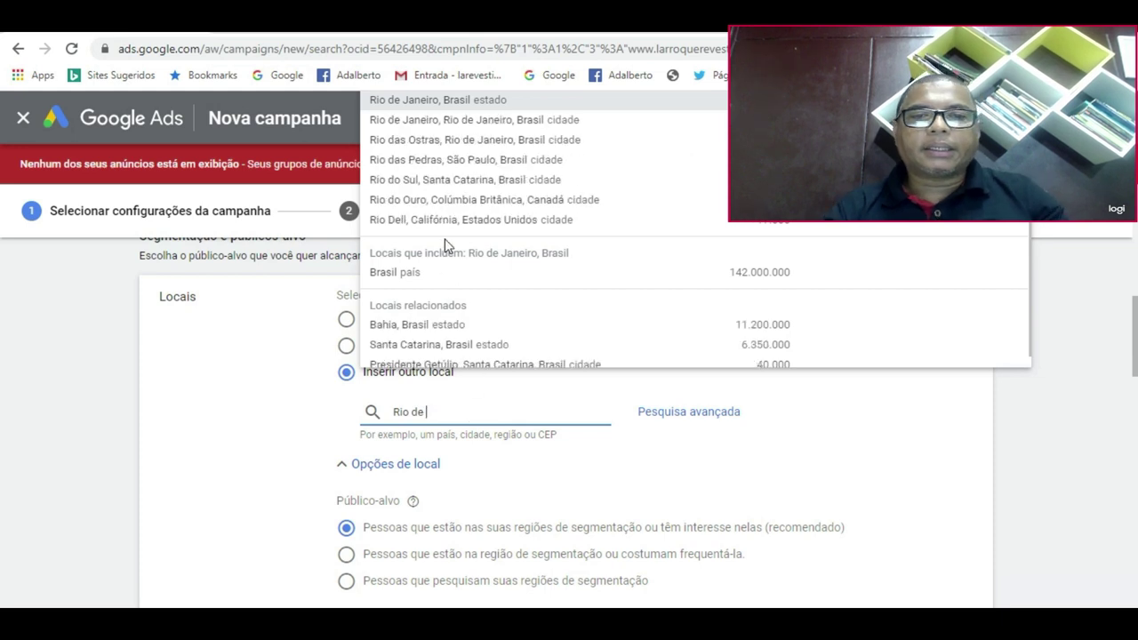
{"action": "left_click", "coordinate": [483, 119]}
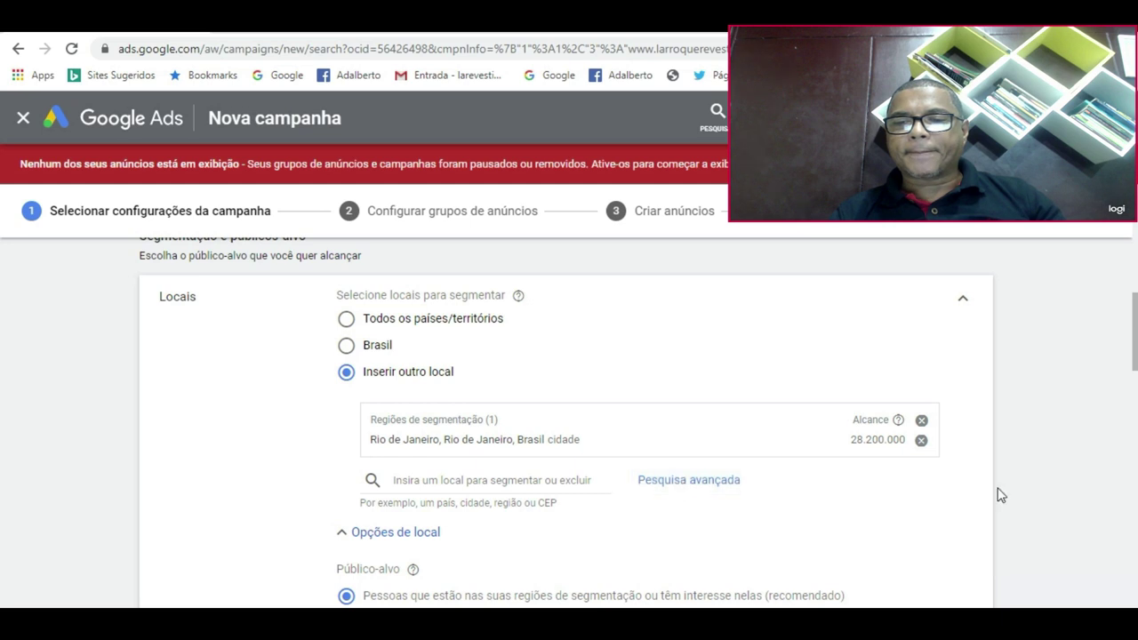
Step: Set the location audience option to "Pessoas que estão na região de segmentação ou costumam frequentá-la"
{"action": "scroll", "coordinate": [894, 469], "scroll_direction": "down", "scroll_amount": 3}
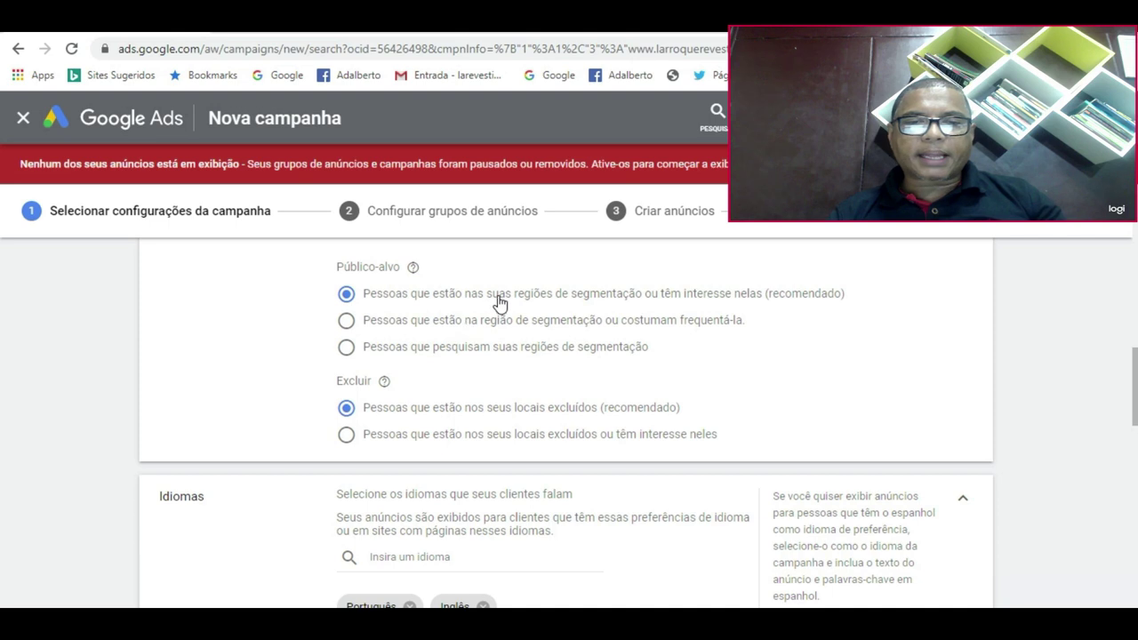
{"action": "left_click", "coordinate": [347, 321]}
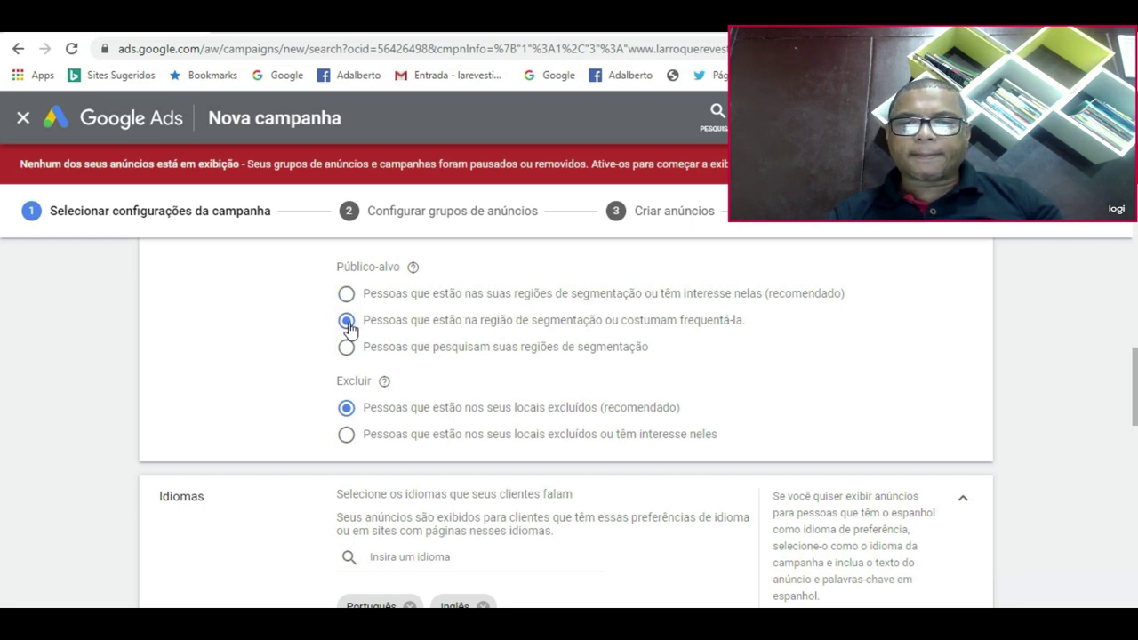
Step: Use the advanced location search to replace the city target with a radius around the business's postal code
{"action": "left_click_drag", "start_coordinate": [1136, 381], "coordinate": [1135, 347]}
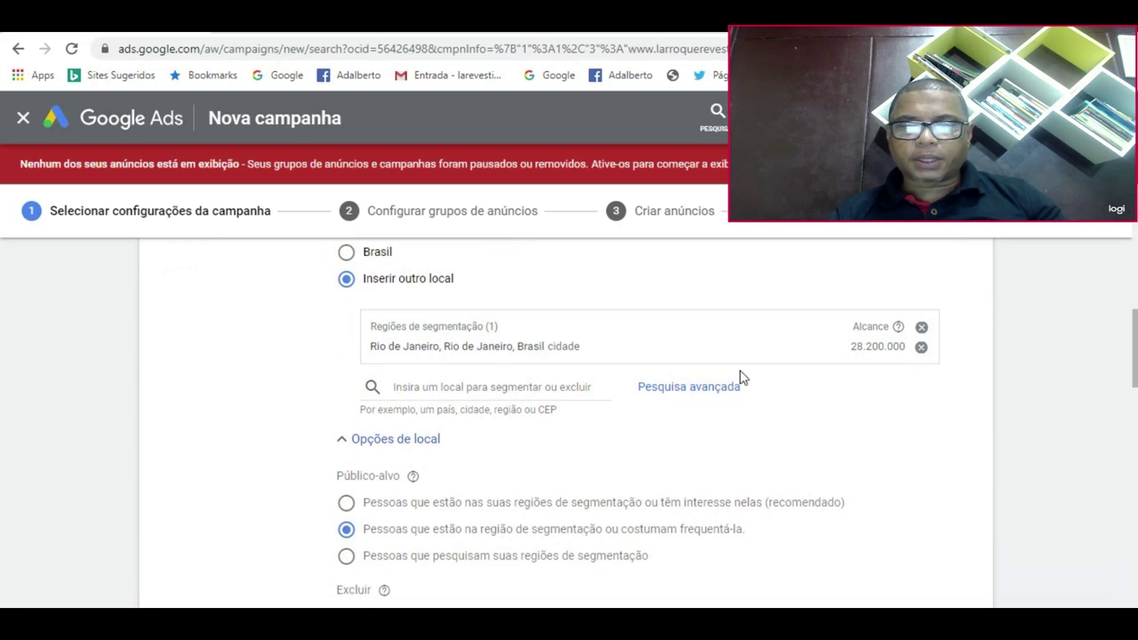
{"action": "left_click", "coordinate": [687, 389]}
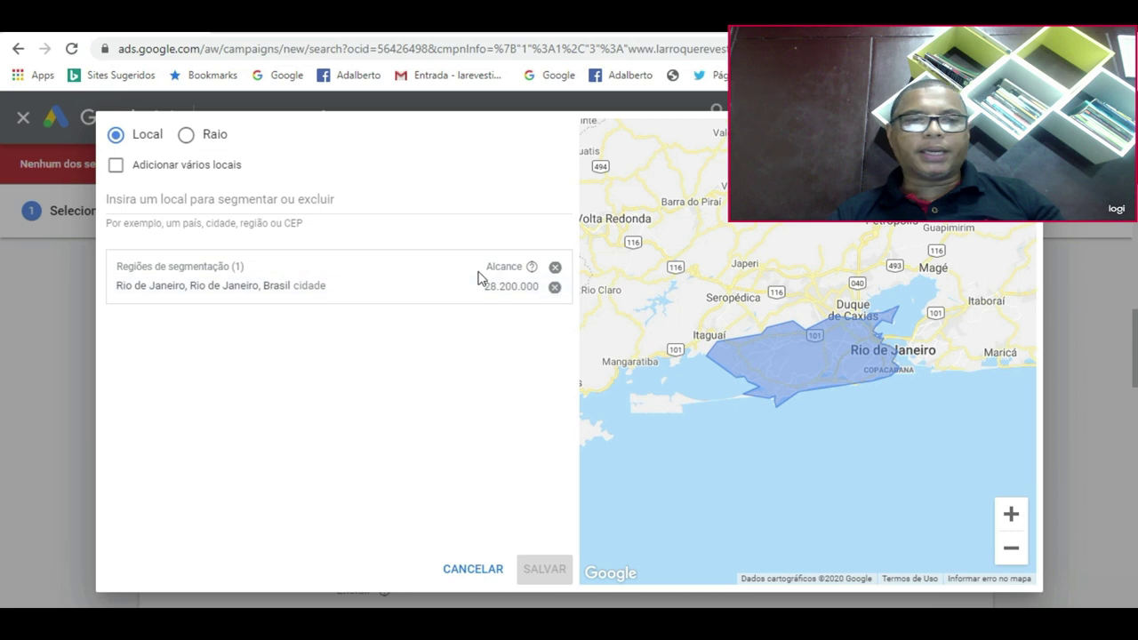
{"action": "left_click", "coordinate": [186, 136]}
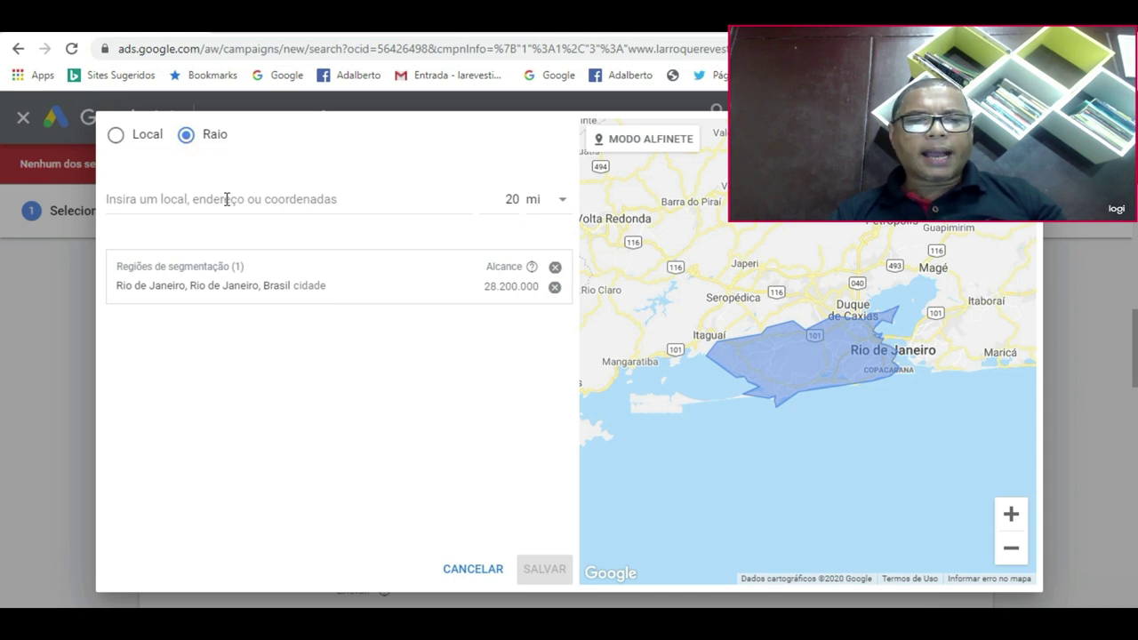
{"action": "left_click", "coordinate": [227, 199]}
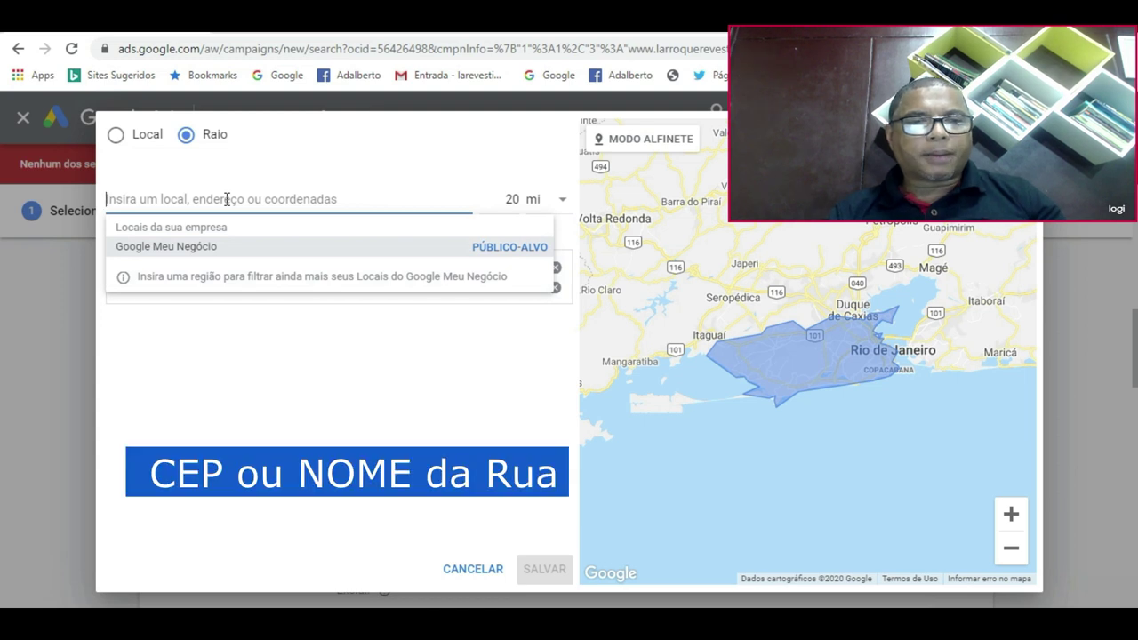
{"action": "type", "text": "21030"}
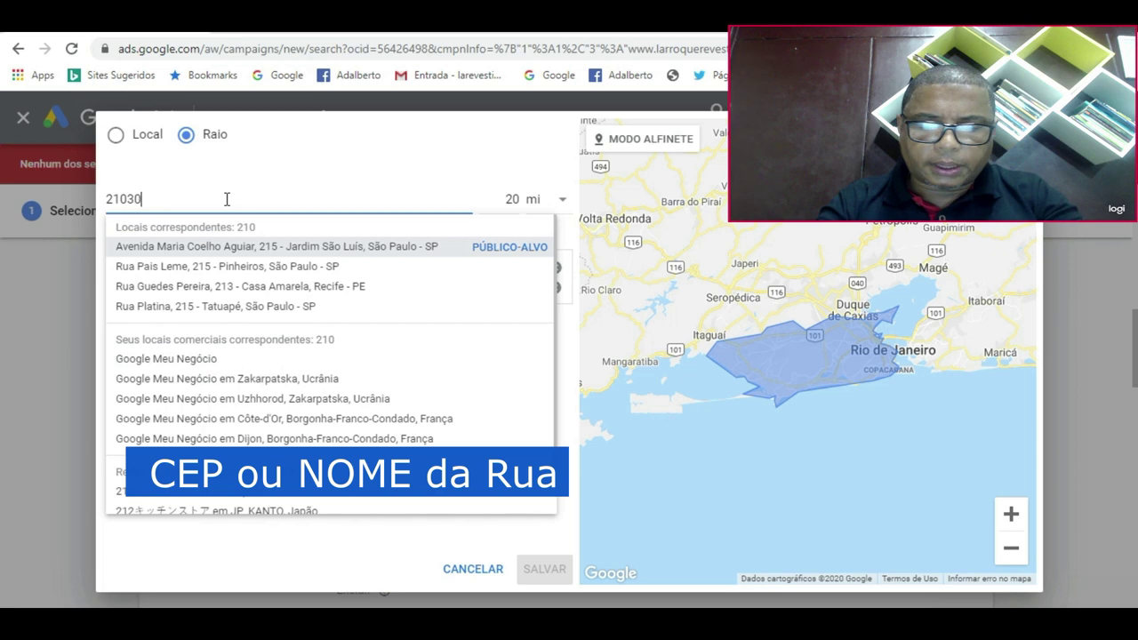
{"action": "type", "text": "152"}
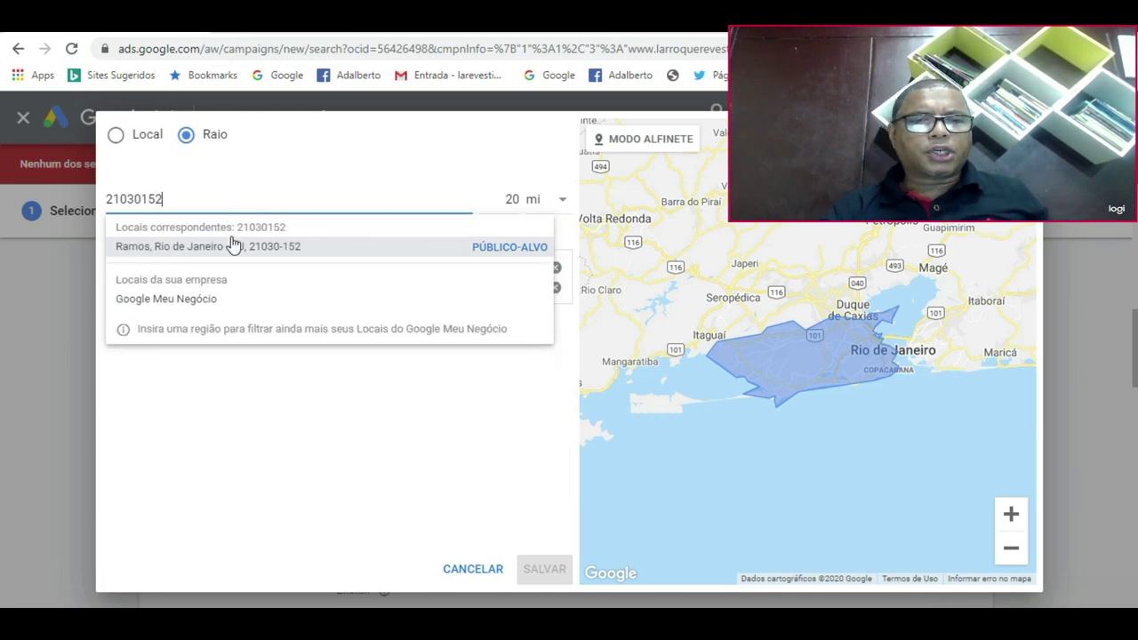
{"action": "left_click", "coordinate": [232, 246]}
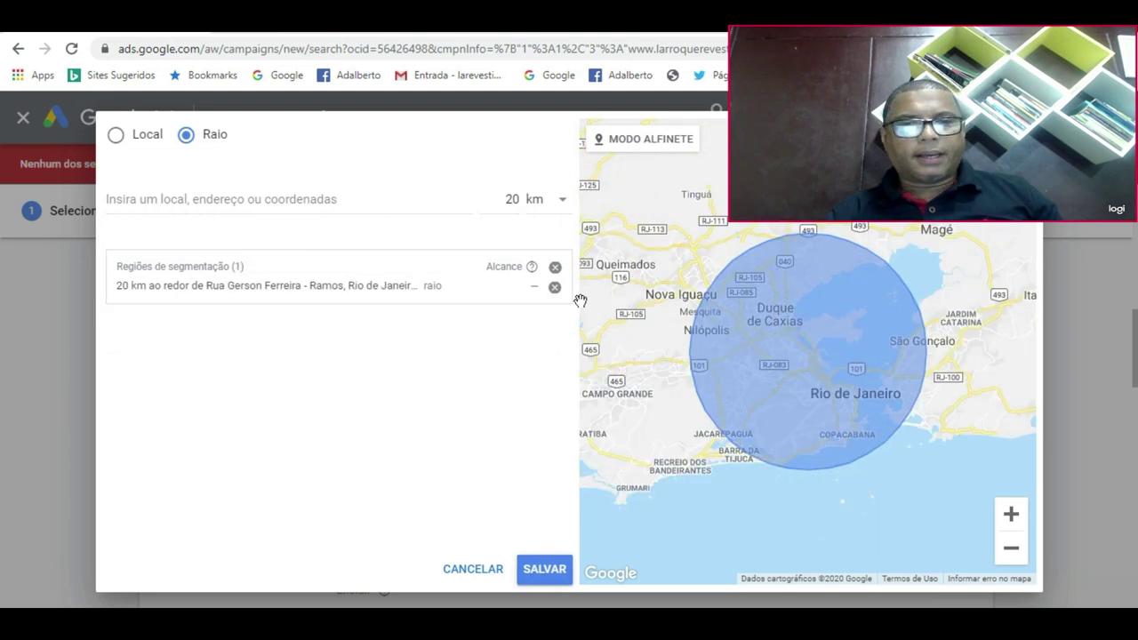
Step: Try to change the targeting radius to 10 km using the distance setting for new locations
{"action": "left_click", "coordinate": [561, 206]}
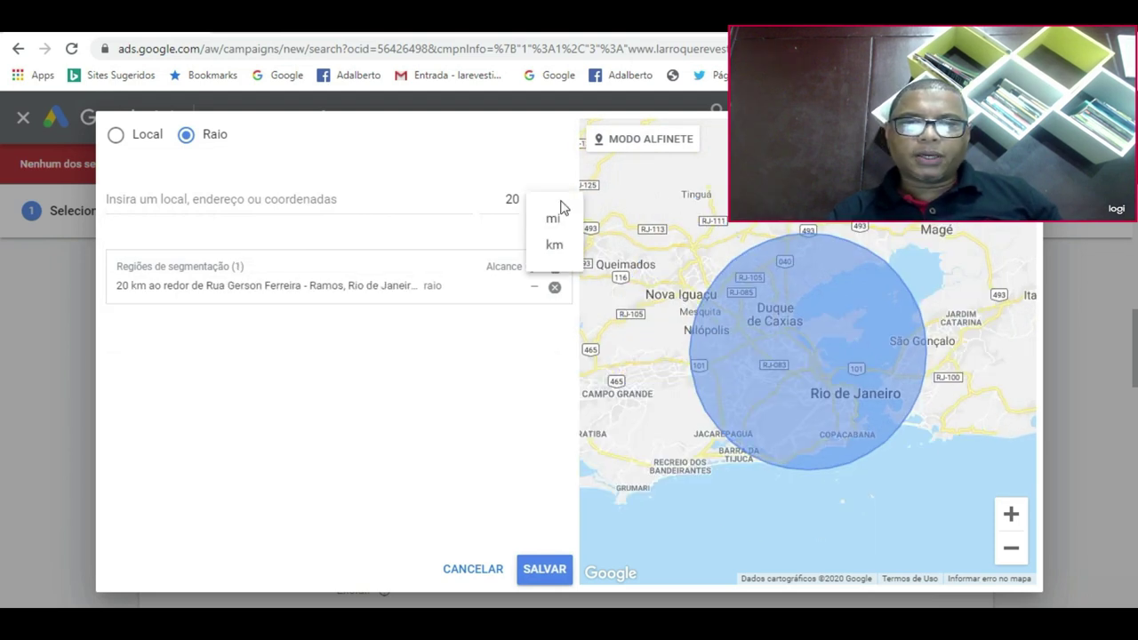
{"action": "left_click", "coordinate": [515, 199]}
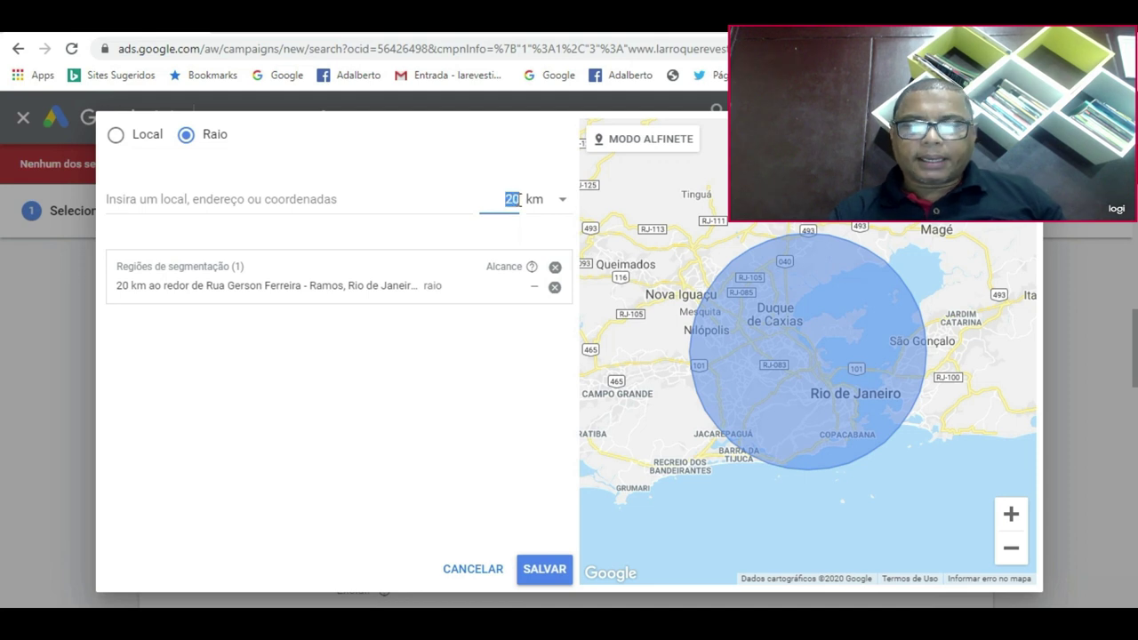
{"action": "key", "text": "BackSpace"}
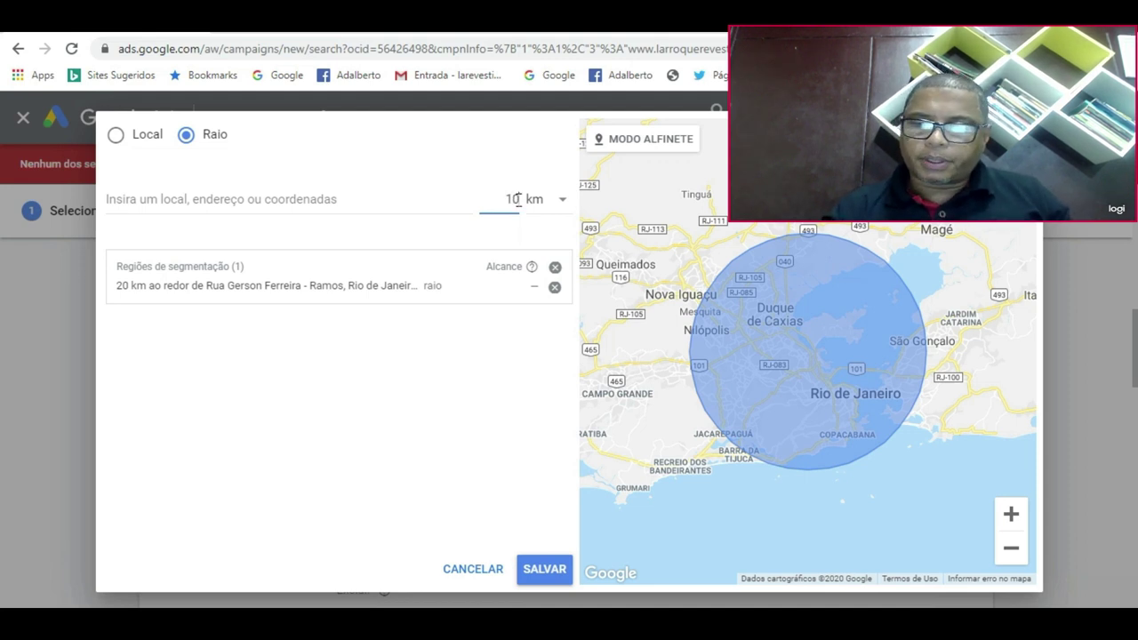
{"action": "left_click", "coordinate": [489, 356]}
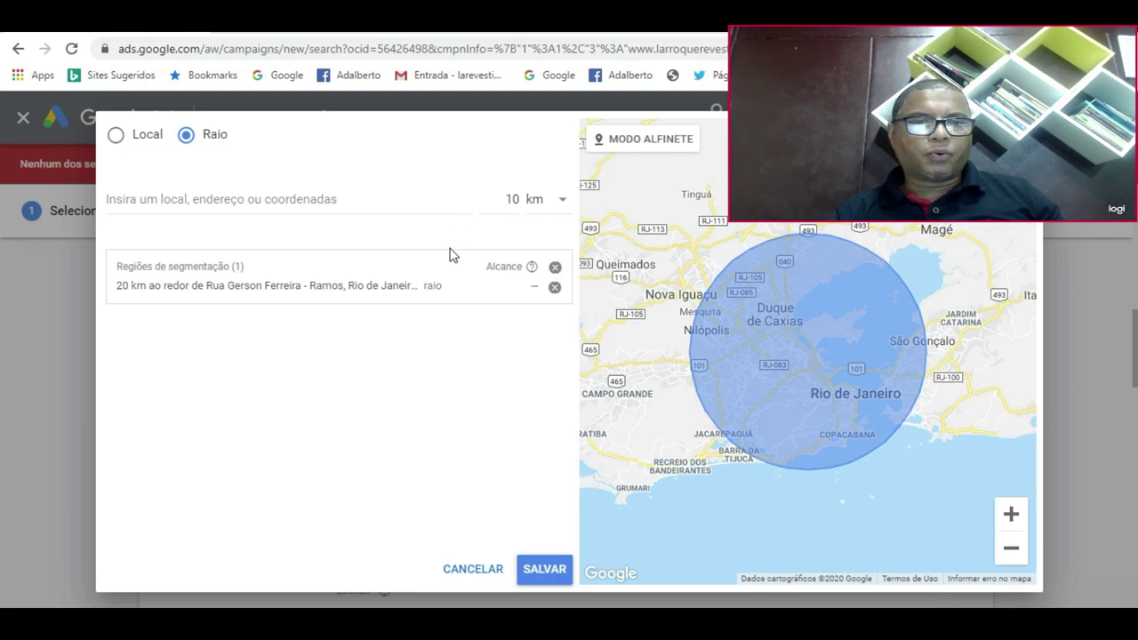
Step: Edit the radius of the listed target region to 10 km and save the location targeting
{"action": "mouse_move", "coordinate": [495, 295]}
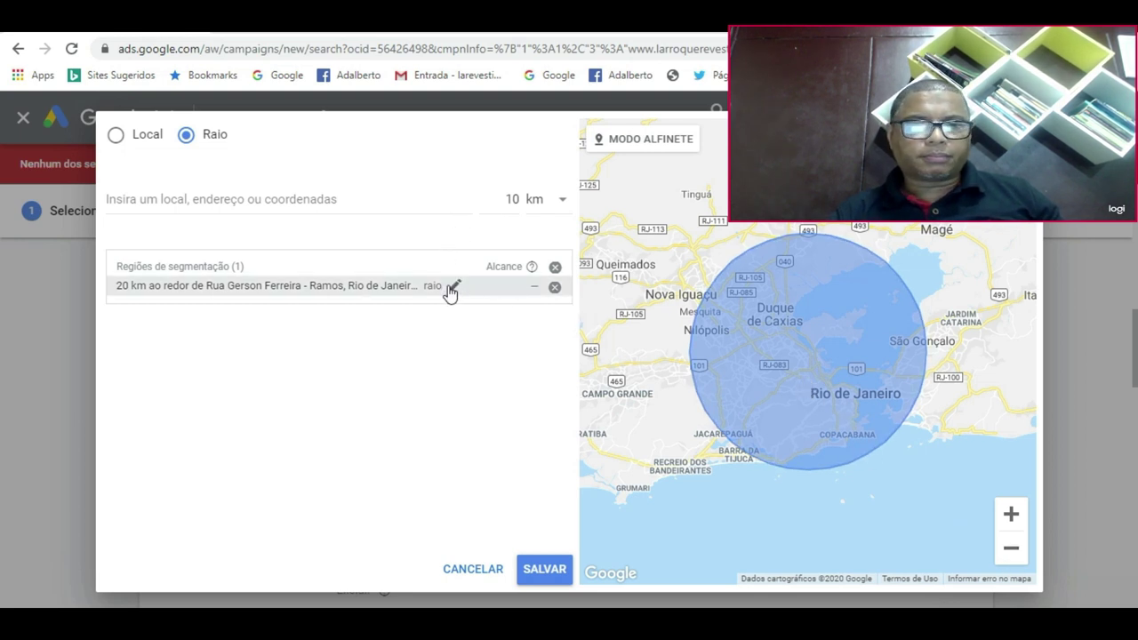
{"action": "left_click", "coordinate": [452, 289]}
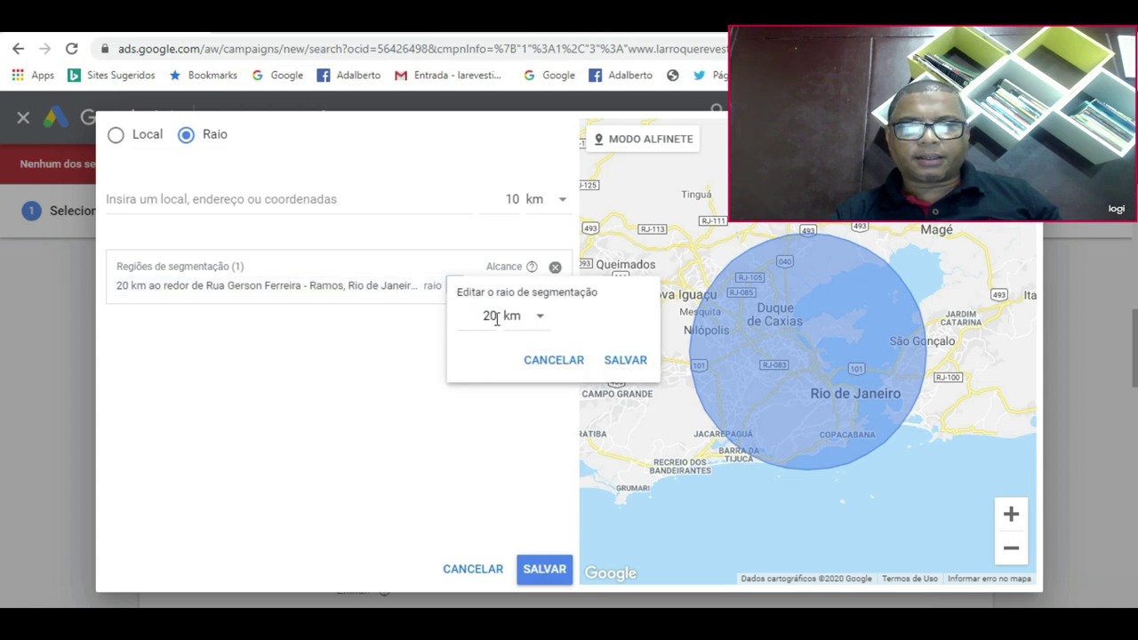
{"action": "key", "text": "BackSpace"}
{"action": "key", "text": "BackSpace"}
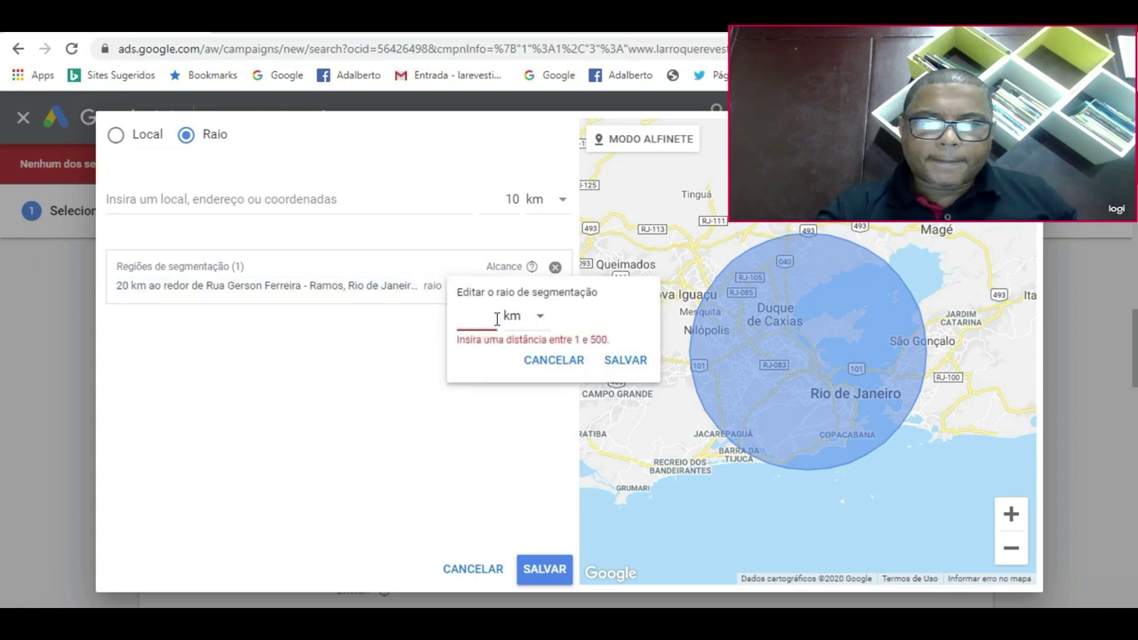
{"action": "type", "text": "10"}
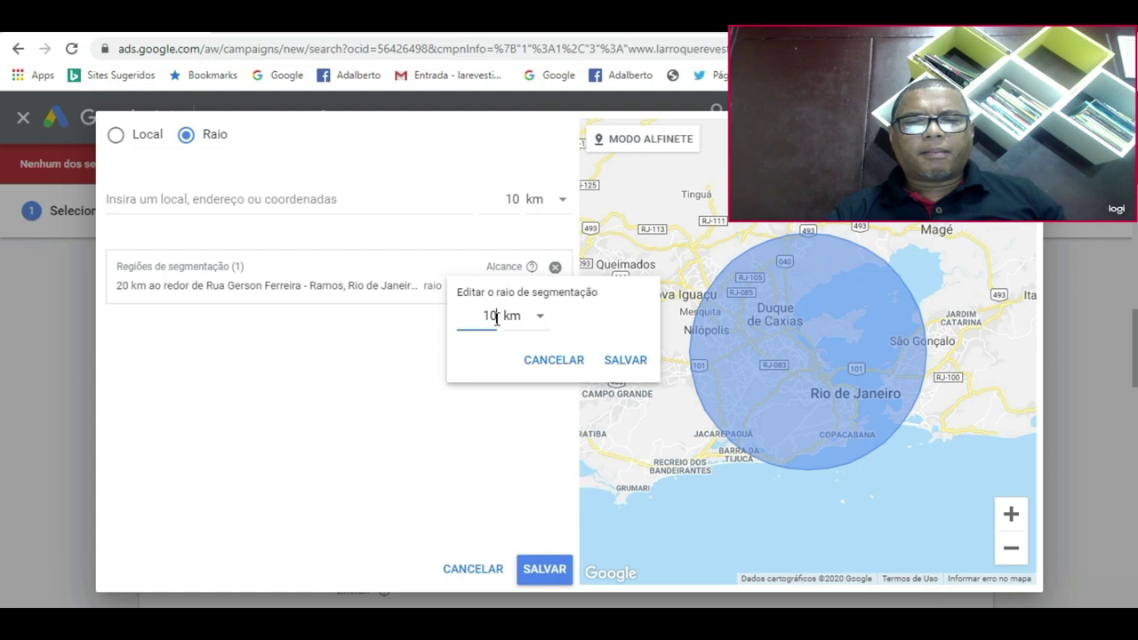
{"action": "left_click", "coordinate": [610, 360]}
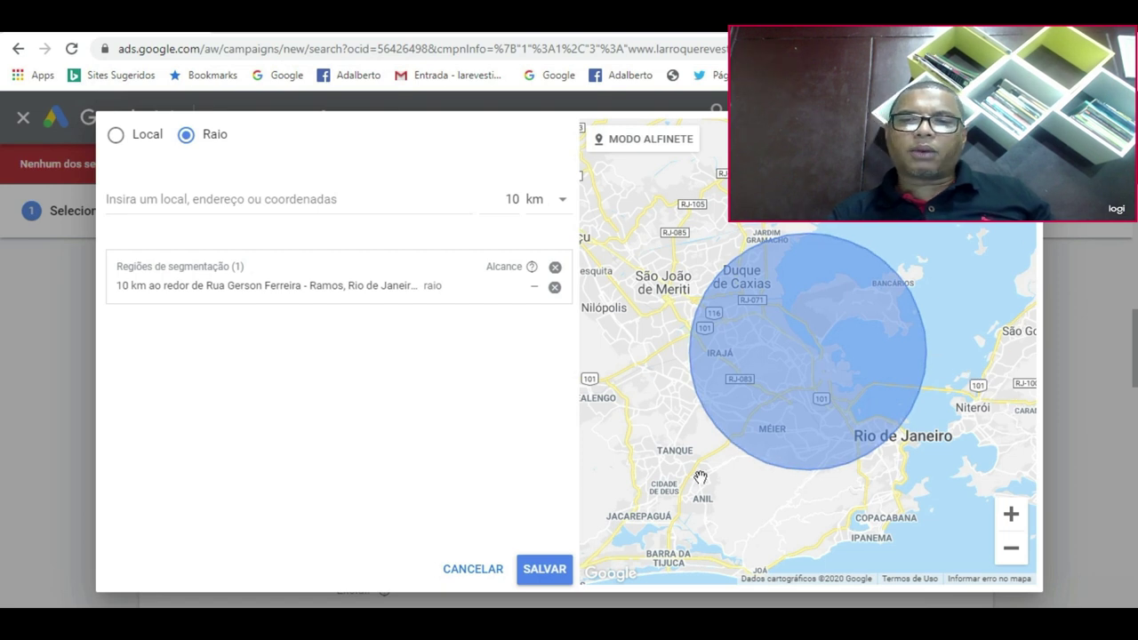
{"action": "left_click", "coordinate": [538, 570]}
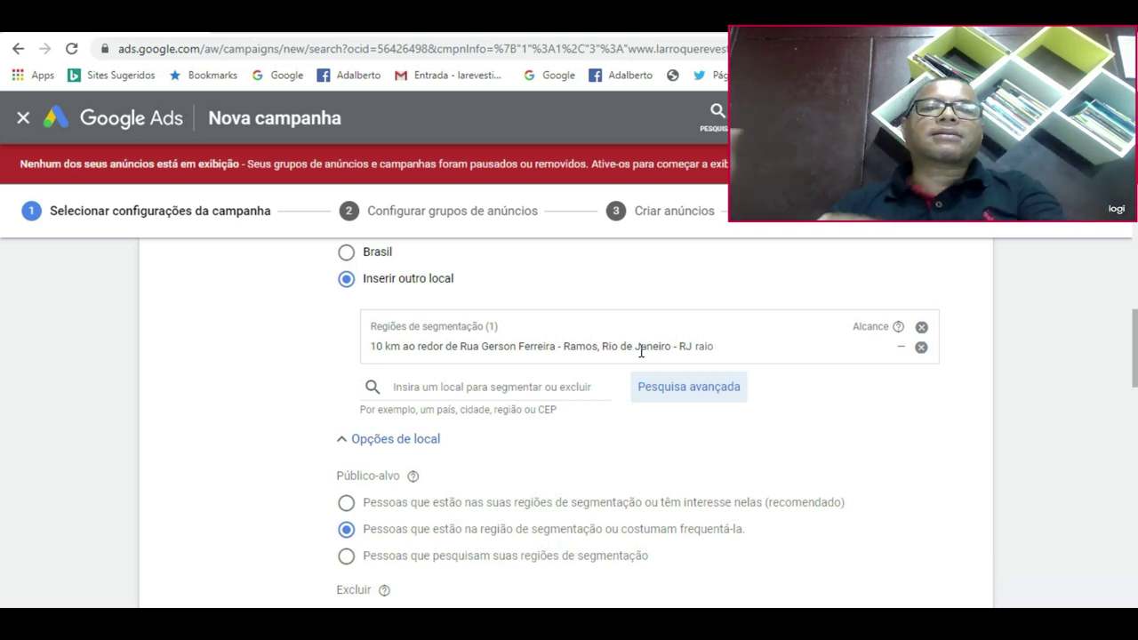
Step: Remove Inglês from the campaign languages, keeping only Português
{"action": "scroll", "coordinate": [1135, 360], "scroll_direction": "down", "scroll_amount": 3}
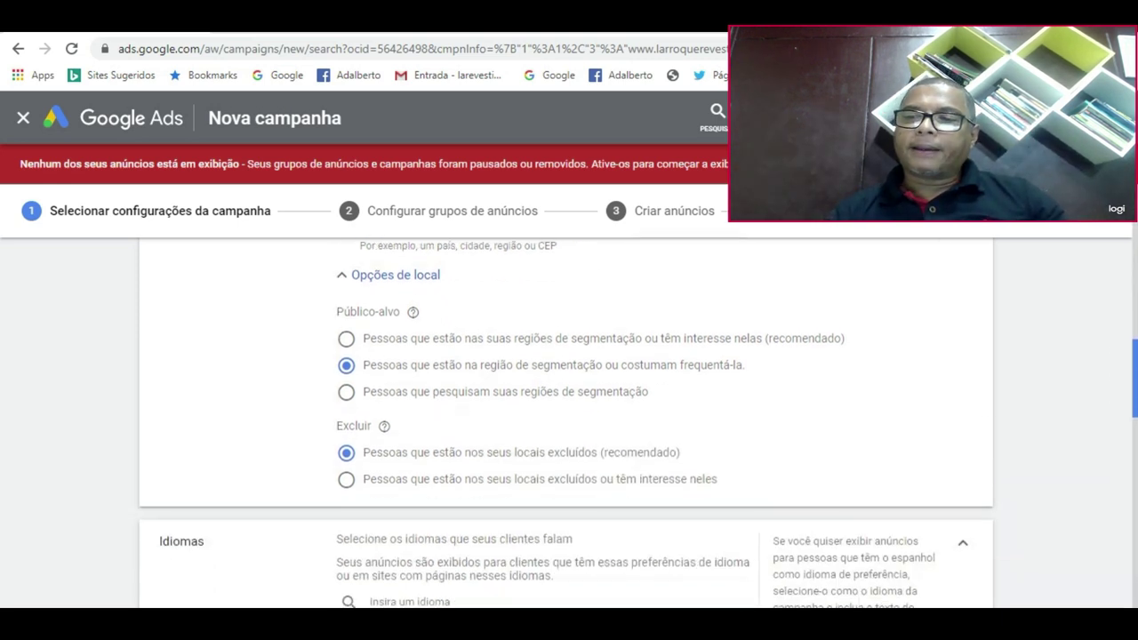
{"action": "scroll", "coordinate": [565, 418], "scroll_direction": "down", "scroll_amount": 3}
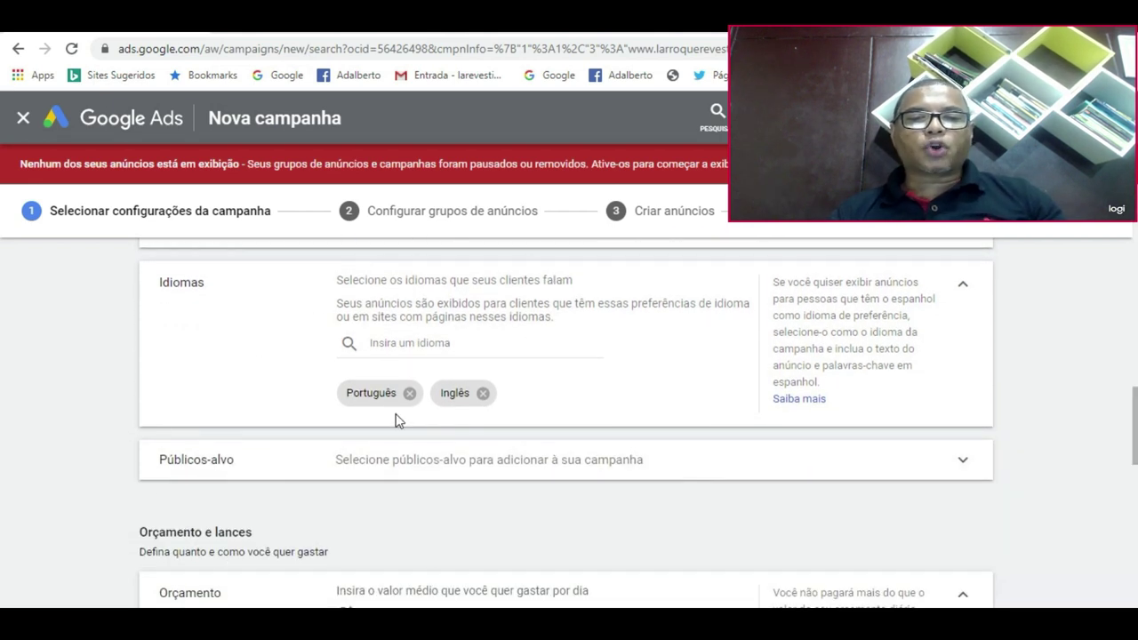
{"action": "left_click", "coordinate": [481, 393]}
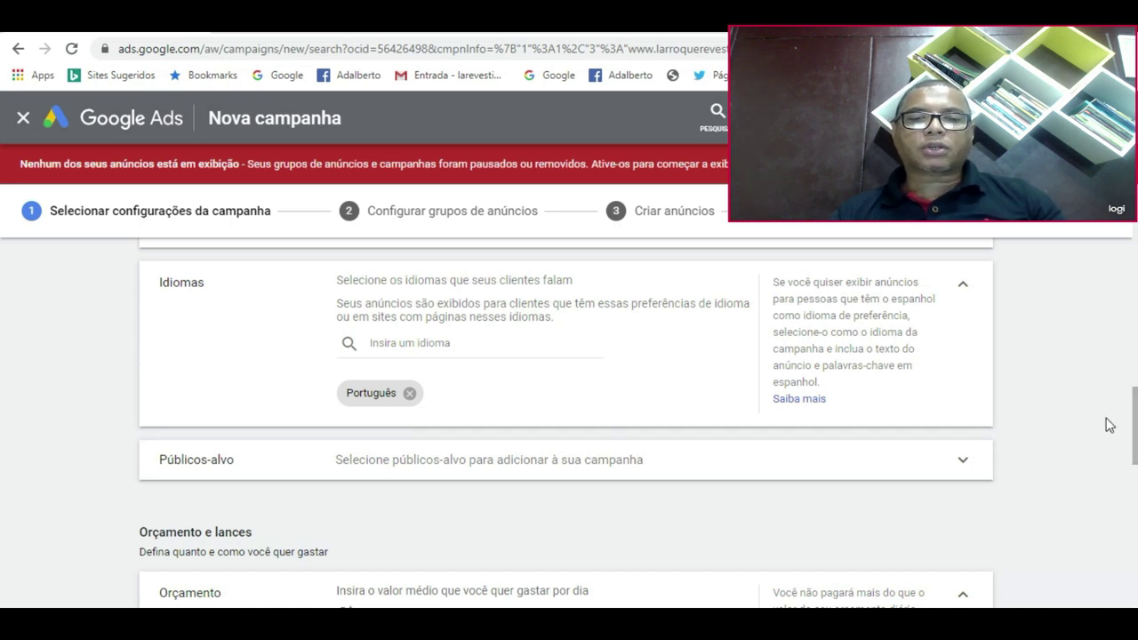
Step: Add the audiences Pintura, Serviços de arquitetura, Luzes e instalações, Serviços de design de interiores e decoração, and Serviços gerais de reforma e empreitada
{"action": "left_click_drag", "start_coordinate": [1134, 418], "coordinate": [1134, 455]}
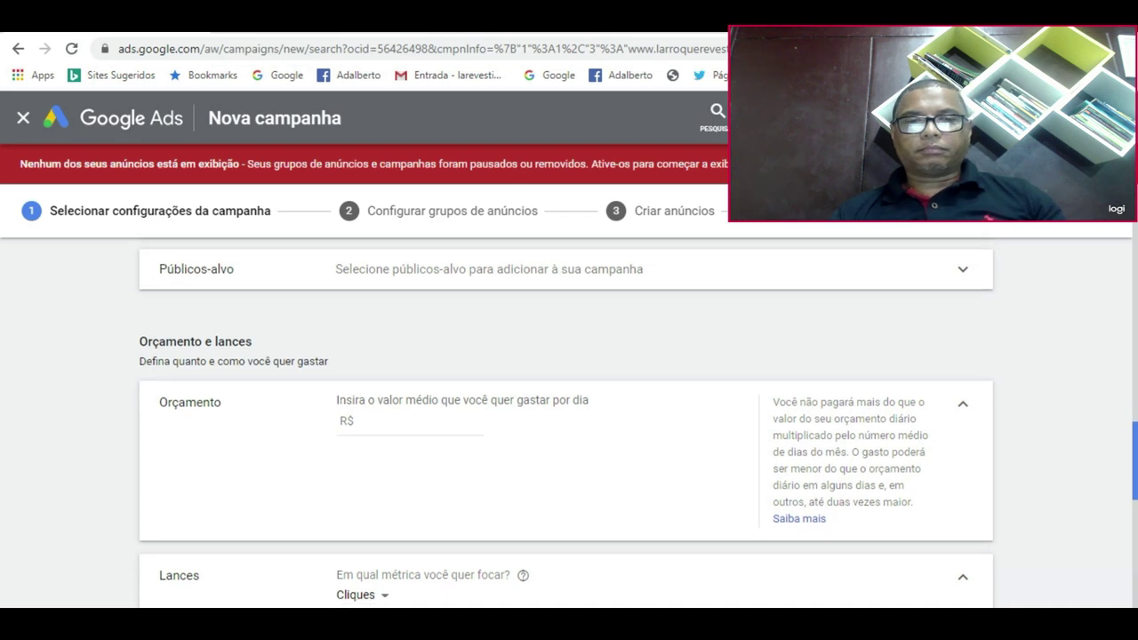
{"action": "left_click", "coordinate": [591, 268]}
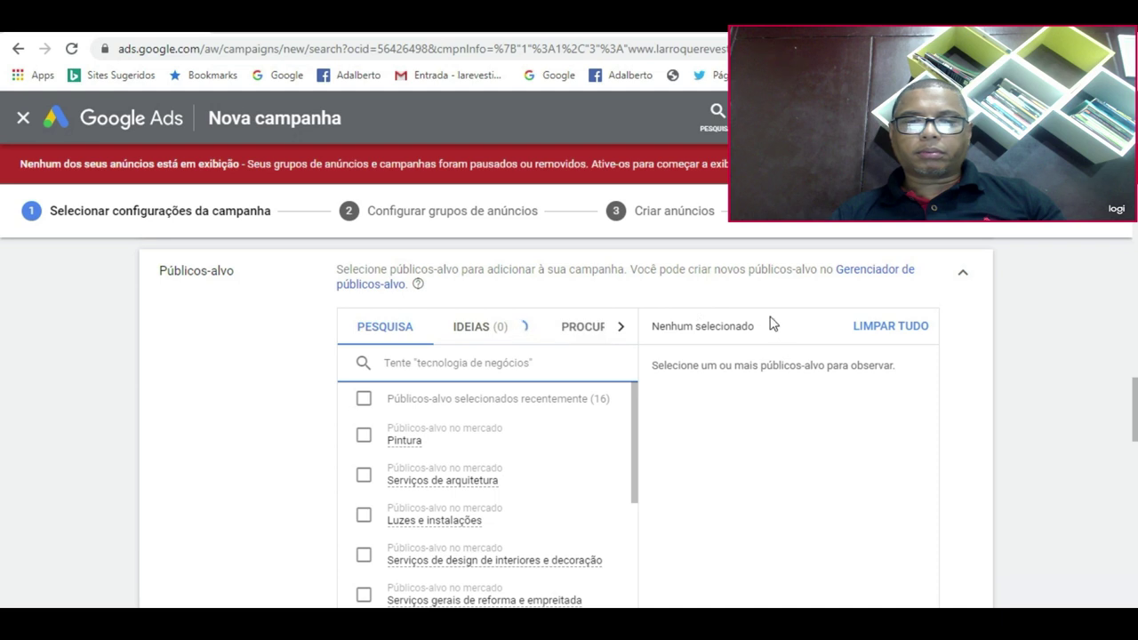
{"action": "left_click_drag", "start_coordinate": [1135, 391], "coordinate": [1135, 413]}
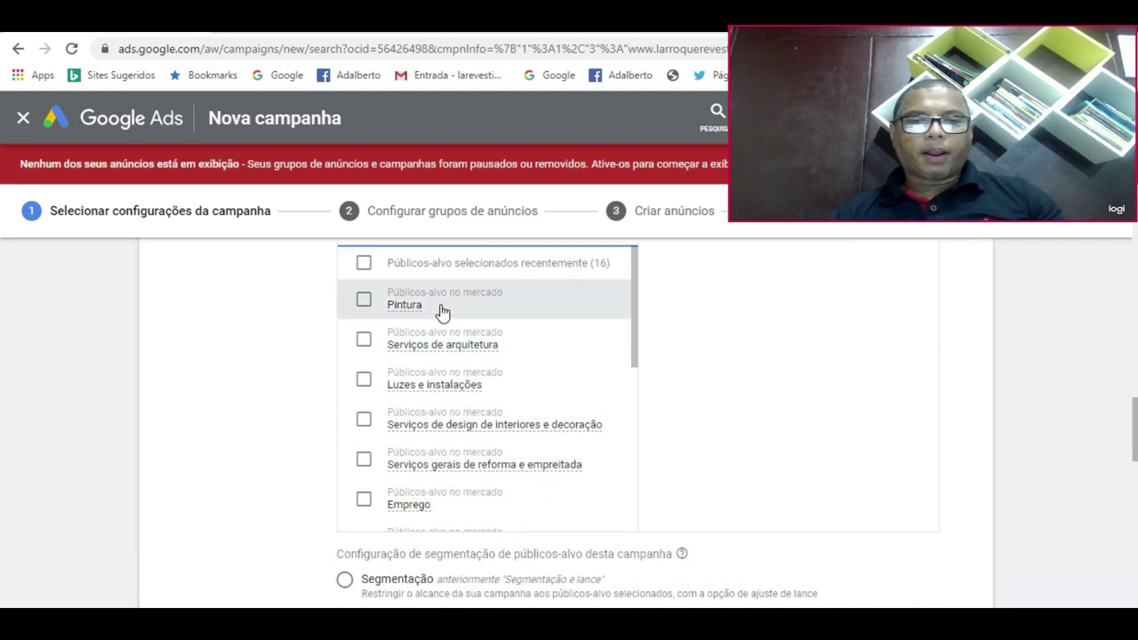
{"action": "left_click", "coordinate": [363, 344]}
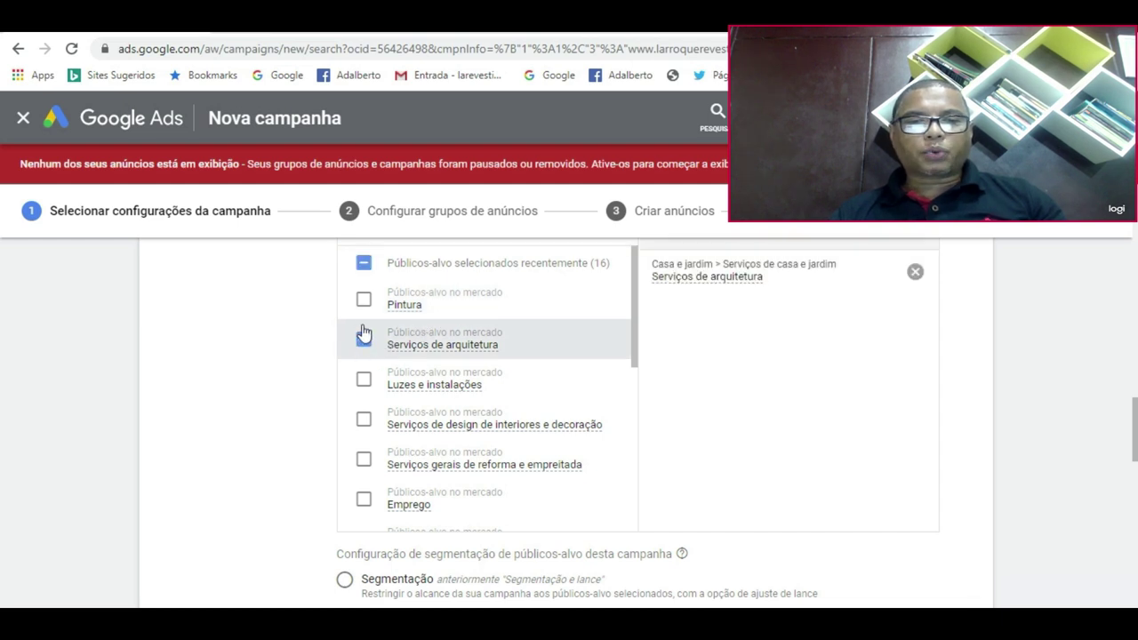
{"action": "left_click", "coordinate": [364, 302]}
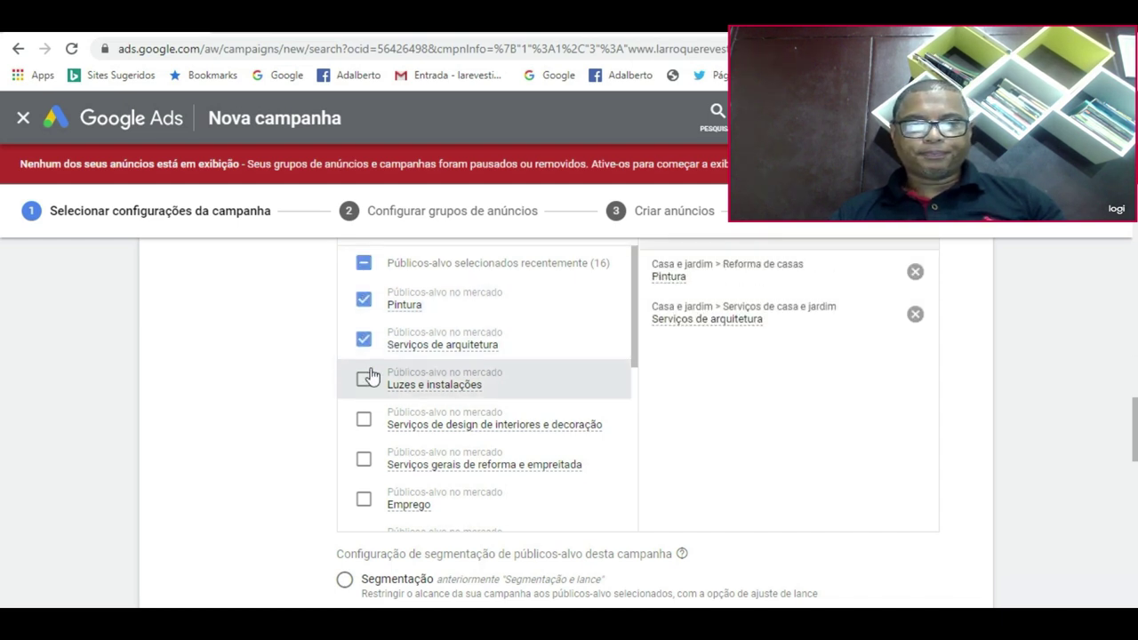
{"action": "left_click", "coordinate": [365, 380]}
{"action": "left_click", "coordinate": [368, 434]}
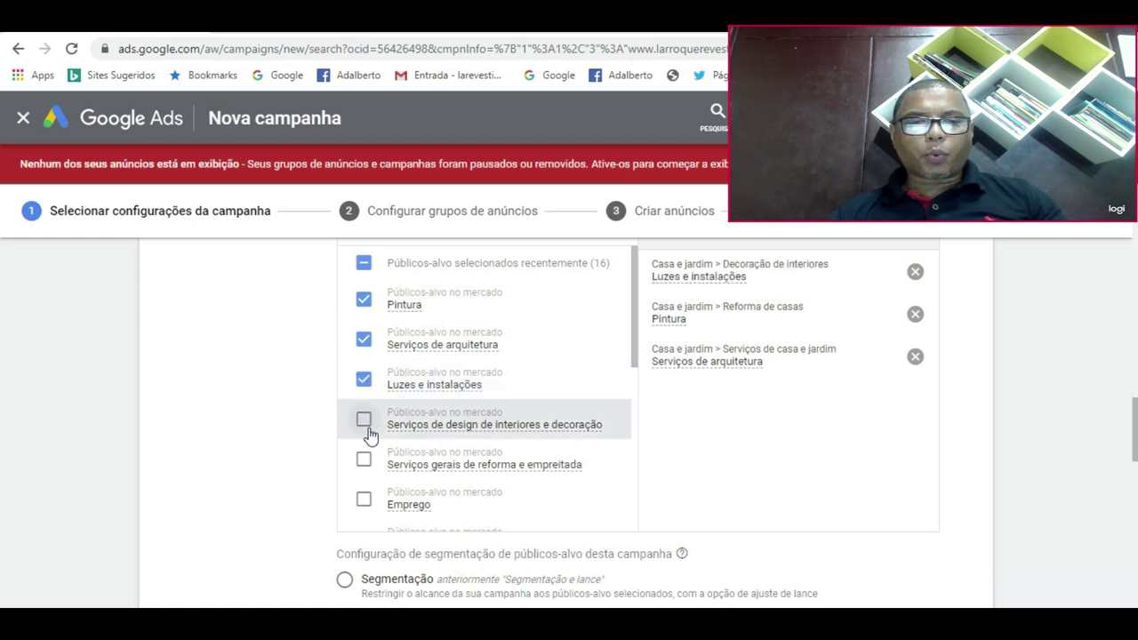
{"action": "left_click", "coordinate": [370, 463]}
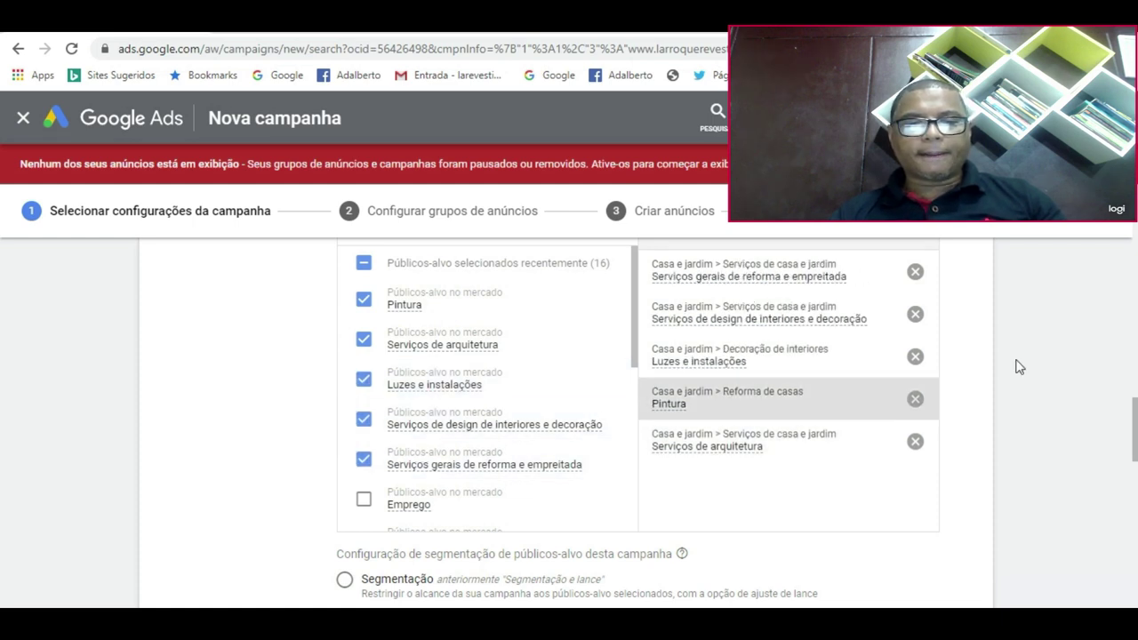
Step: Set the campaign's average daily budget to R$ 20,00
{"action": "mouse_move", "coordinate": [1133, 418]}
{"action": "left_mouse_down"}
{"action": "mouse_move", "coordinate": [1133, 440]}
{"action": "mouse_move", "coordinate": [1133, 416]}
{"action": "left_mouse_up"}
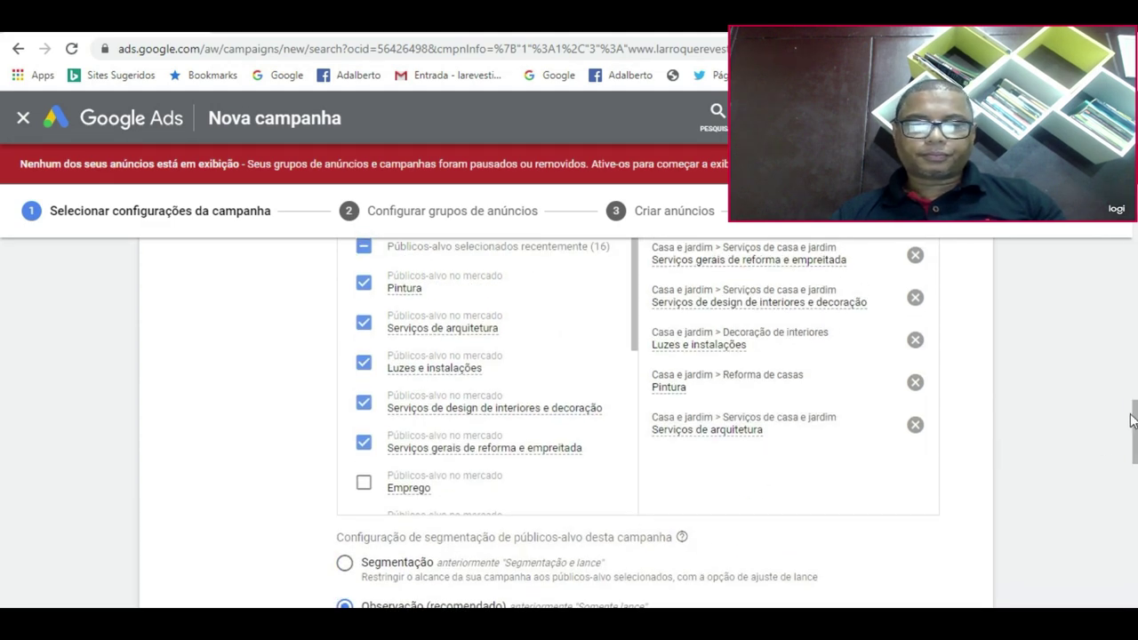
{"action": "left_click_drag", "start_coordinate": [1134, 418], "coordinate": [1133, 449]}
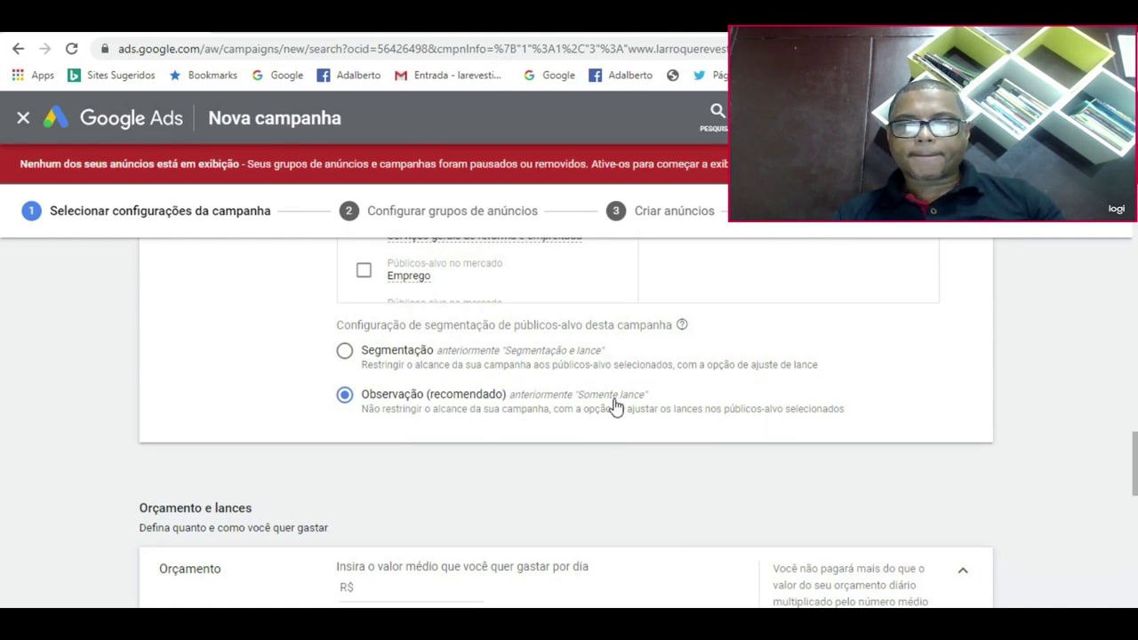
{"action": "left_click_drag", "start_coordinate": [1135, 475], "coordinate": [1135, 513]}
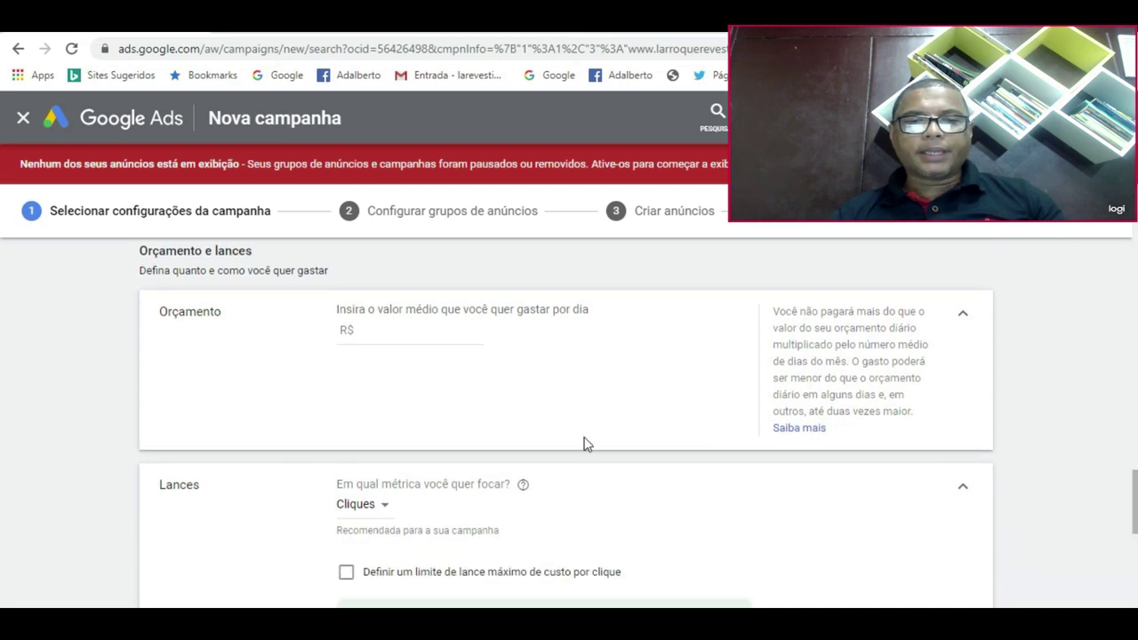
{"action": "left_click", "coordinate": [444, 345]}
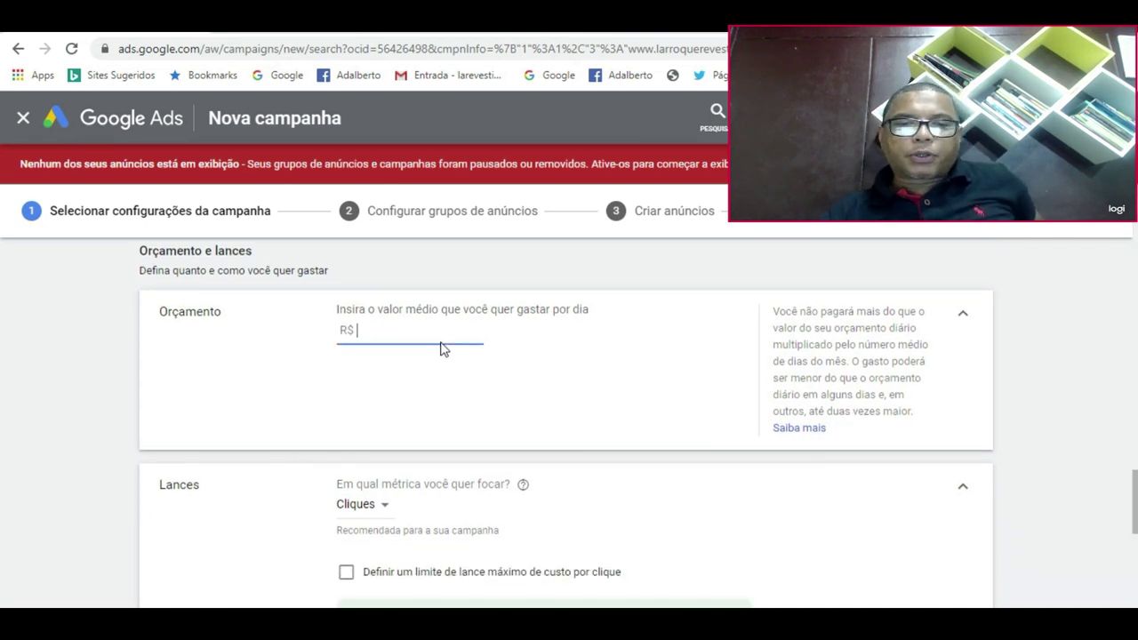
{"action": "type", "text": "5"}
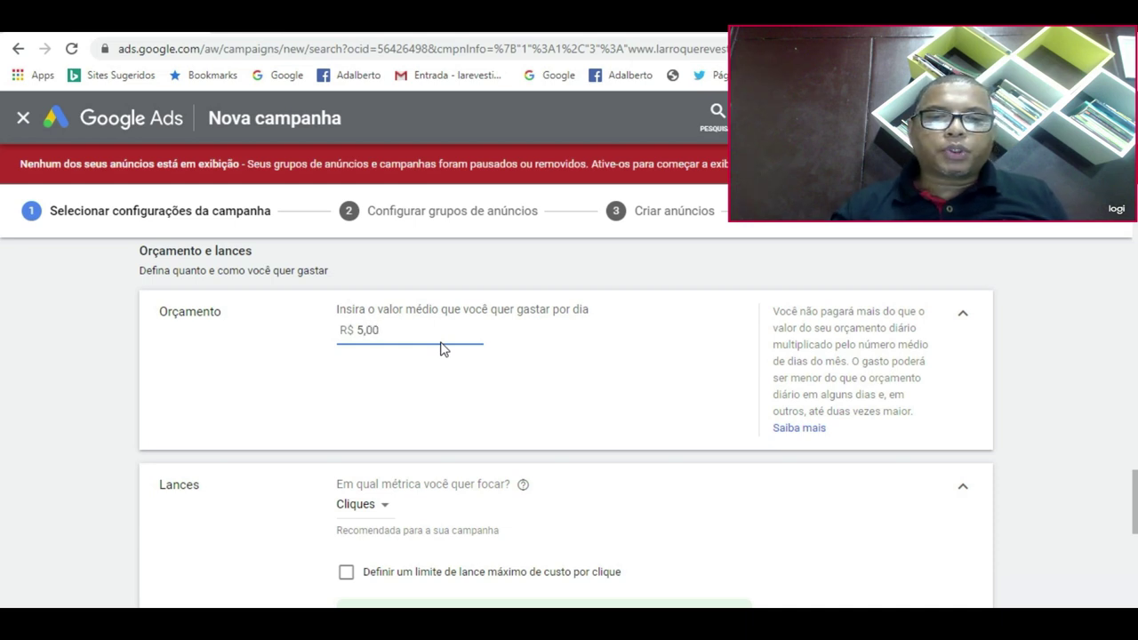
{"action": "key", "text": "BackSpace"}
{"action": "key", "text": "BackSpace"}
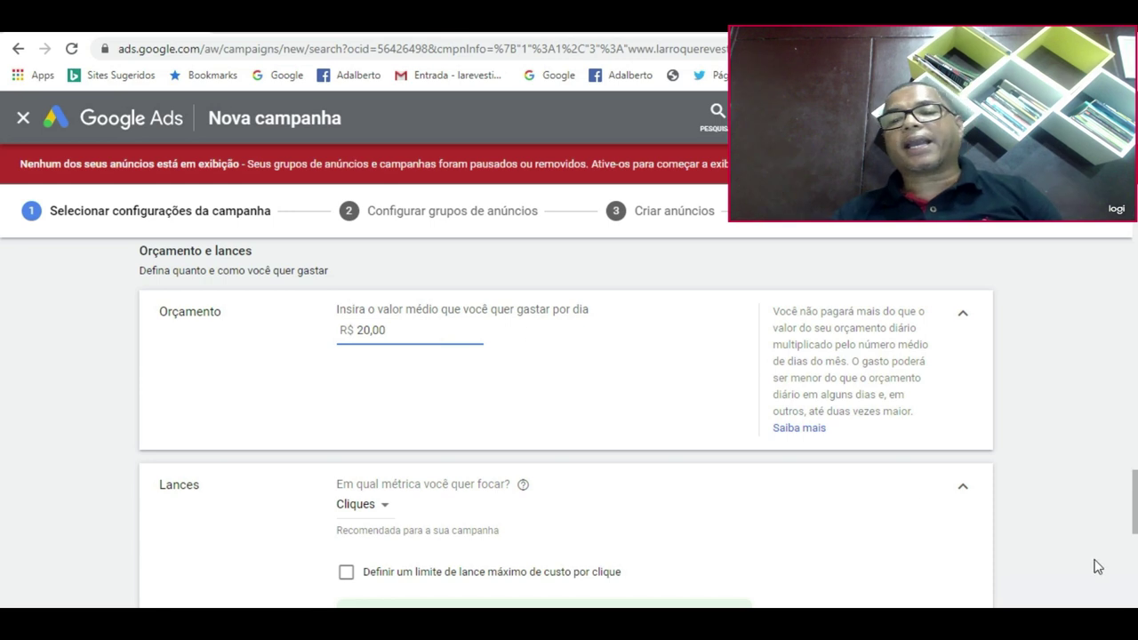
Step: Choose Cliques as the metric to focus on in the campaign's bidding settings
{"action": "scroll", "coordinate": [1135, 500], "scroll_direction": "down", "scroll_amount": 3}
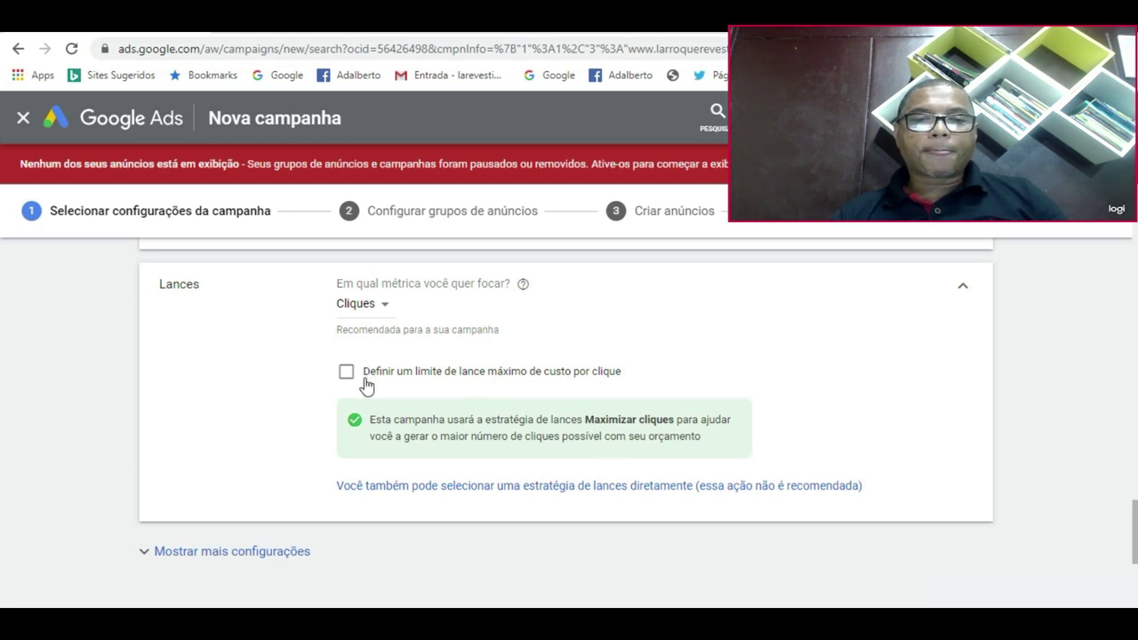
{"action": "left_click", "coordinate": [387, 309]}
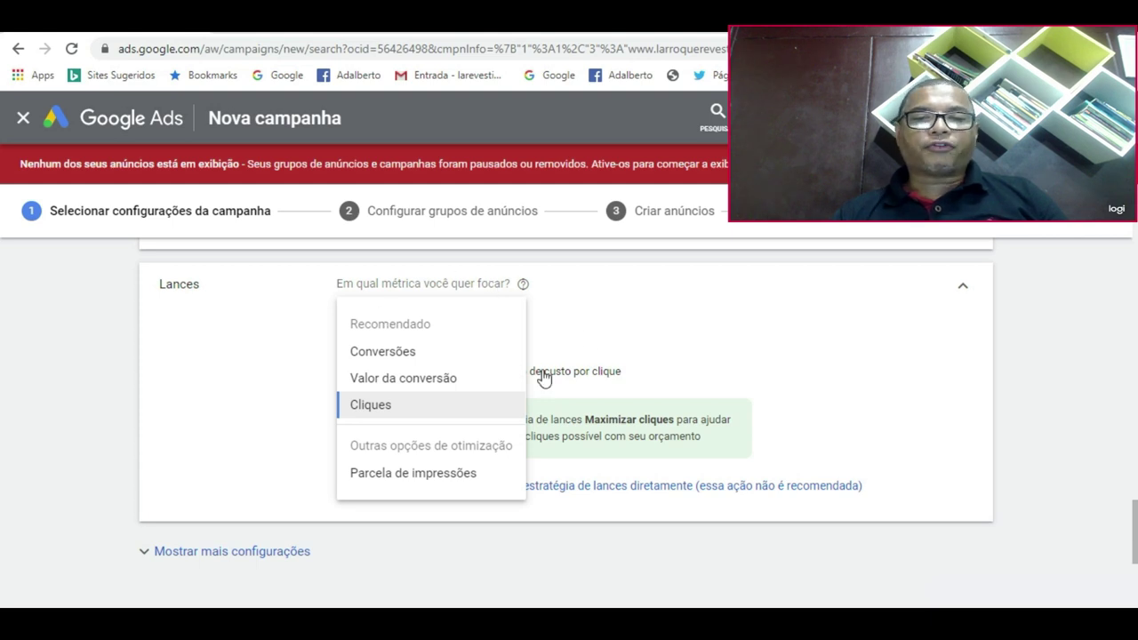
{"action": "left_click", "coordinate": [467, 412]}
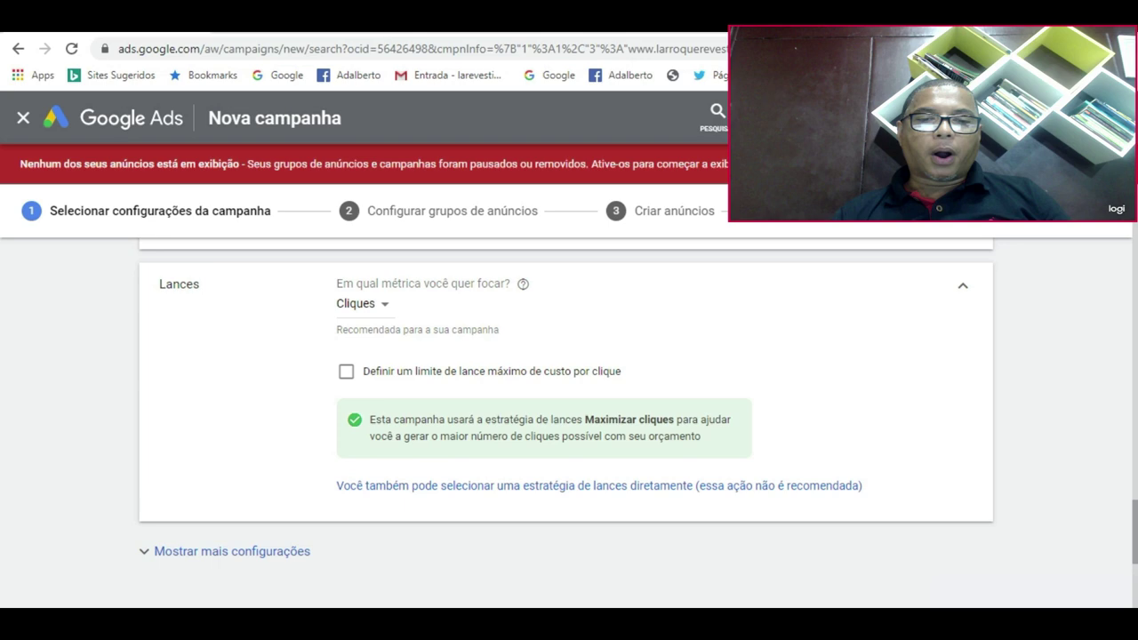
Step: Expand the Extensões de frase de destaque section without adding an extension, and save the campaign settings to continue to ad groups
{"action": "left_click_drag", "start_coordinate": [1134, 513], "coordinate": [1134, 559]}
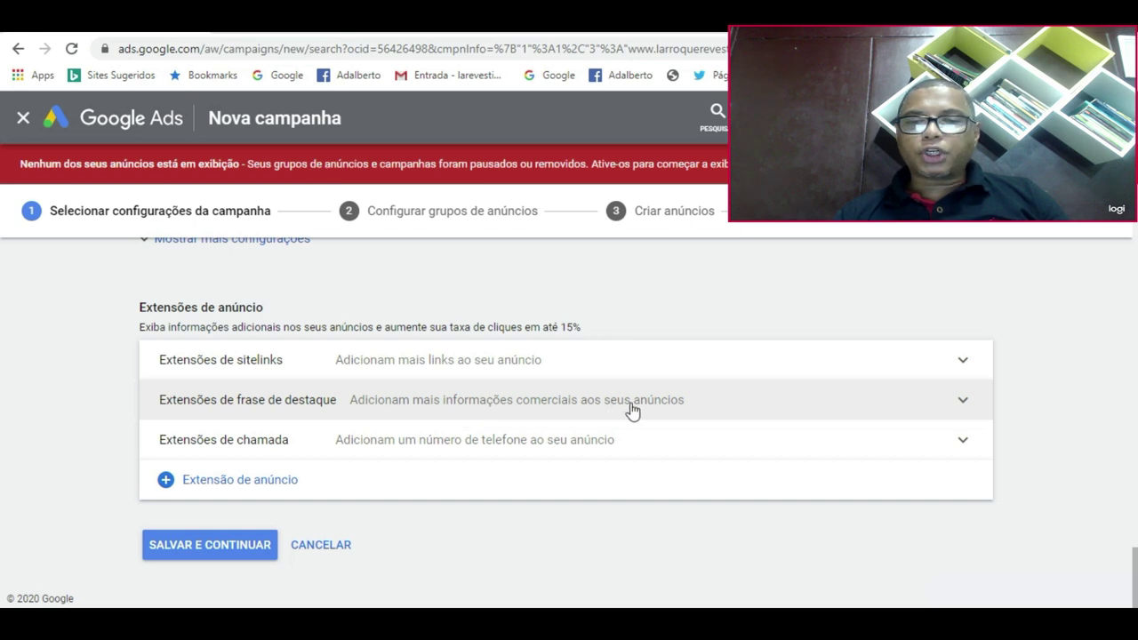
{"action": "left_click", "coordinate": [964, 404]}
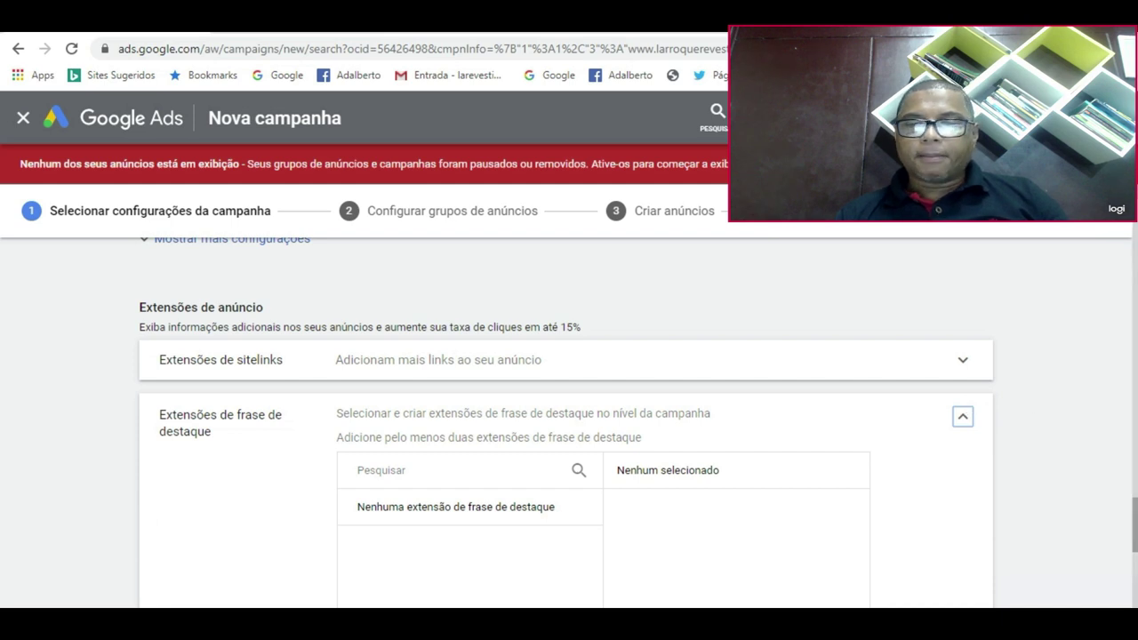
{"action": "scroll", "coordinate": [1134, 474], "scroll_direction": "down", "scroll_amount": 4}
{"action": "scroll", "coordinate": [569, 400], "scroll_direction": "down", "scroll_amount": 3}
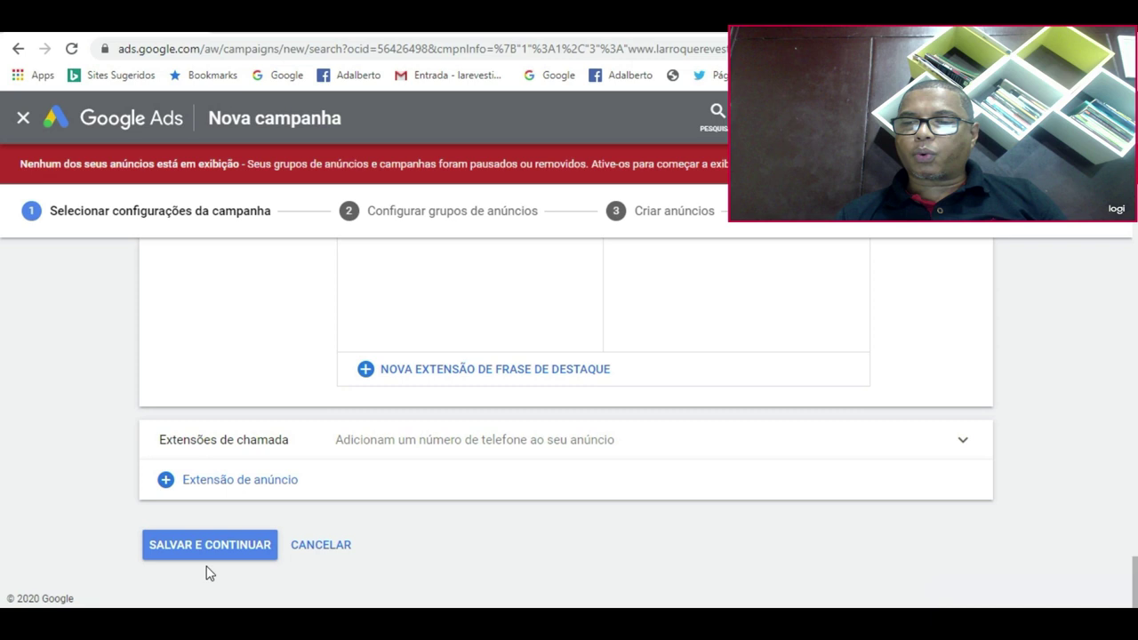
{"action": "left_click", "coordinate": [209, 546]}
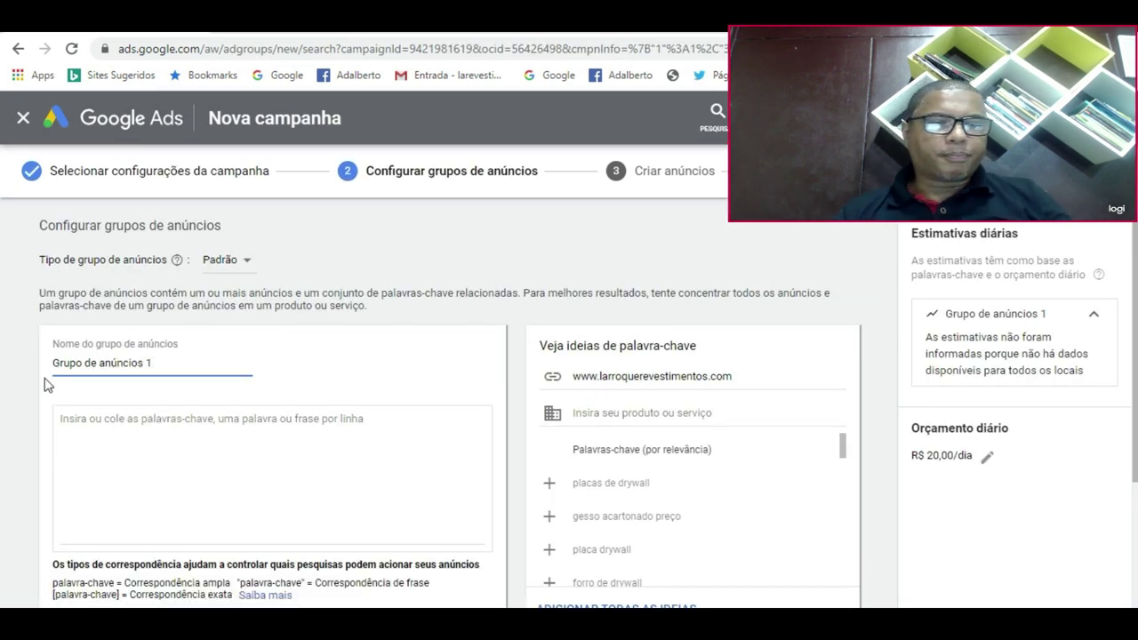
Step: Enter the keywords Forro de Gesso, Forro decorado and Divisórias for Grupo de anúncios 1, one per line
{"action": "left_click", "coordinate": [156, 422]}
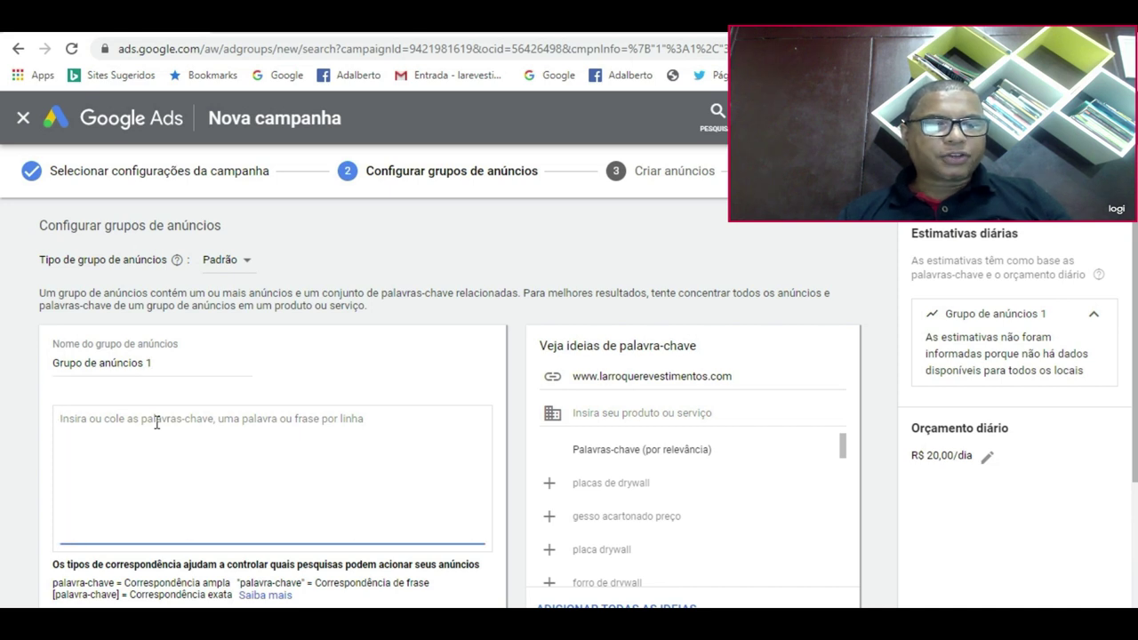
{"action": "type", "text": "Fo"}
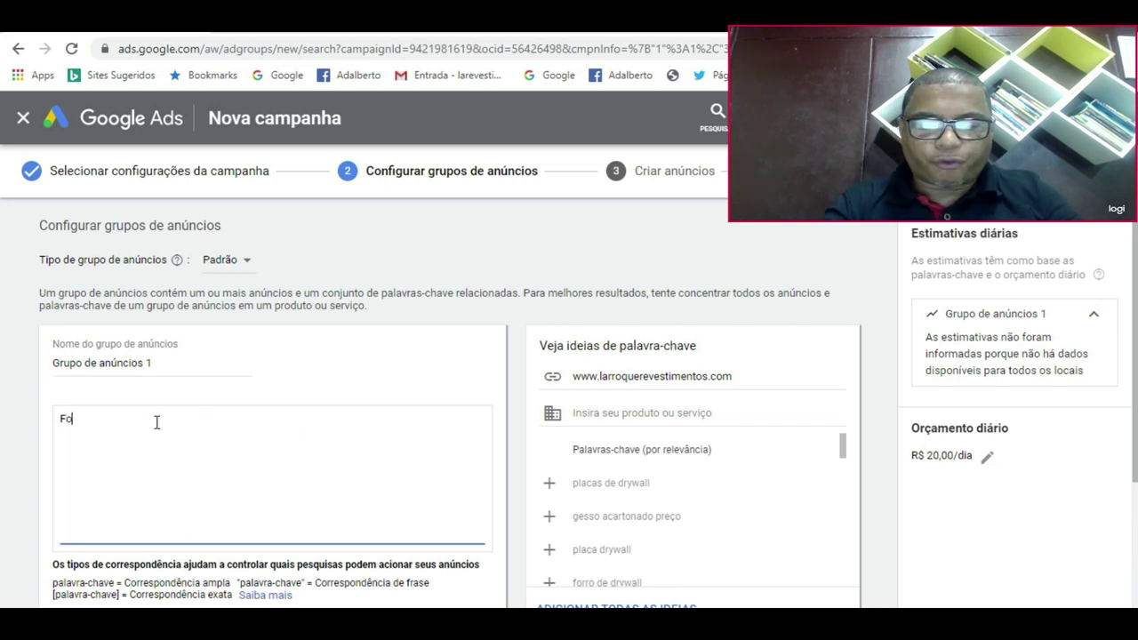
{"action": "type", "text": "rro de Gesso"}
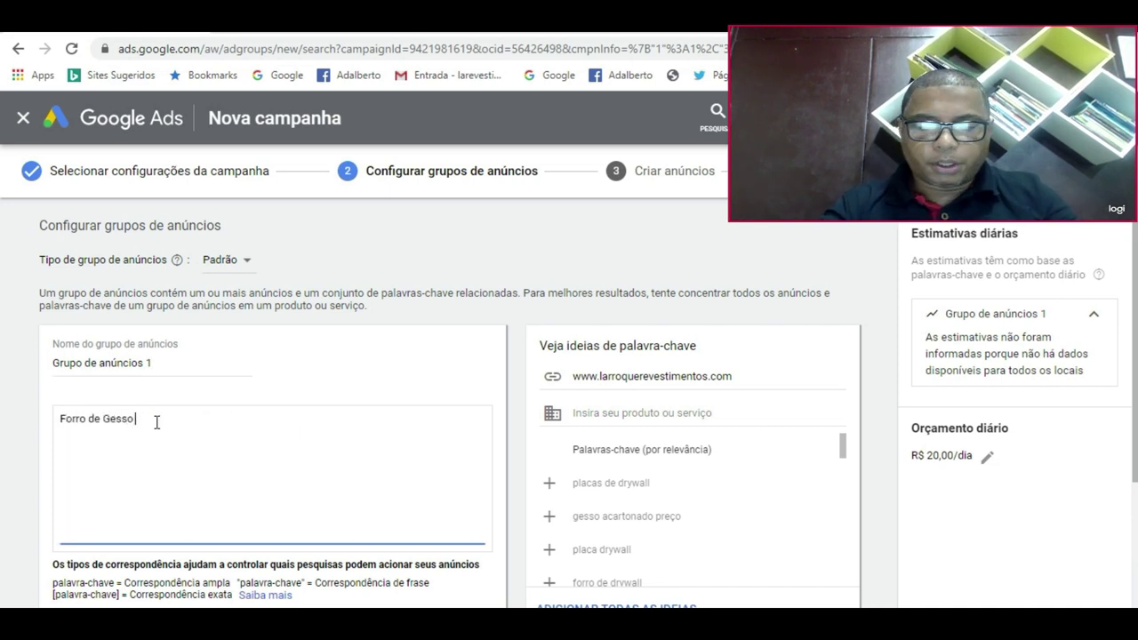
{"action": "key", "text": "Return"}
{"action": "type", "text": "Forro decorado"}
{"action": "key", "text": "Return"}
{"action": "type", "text": "Div"}
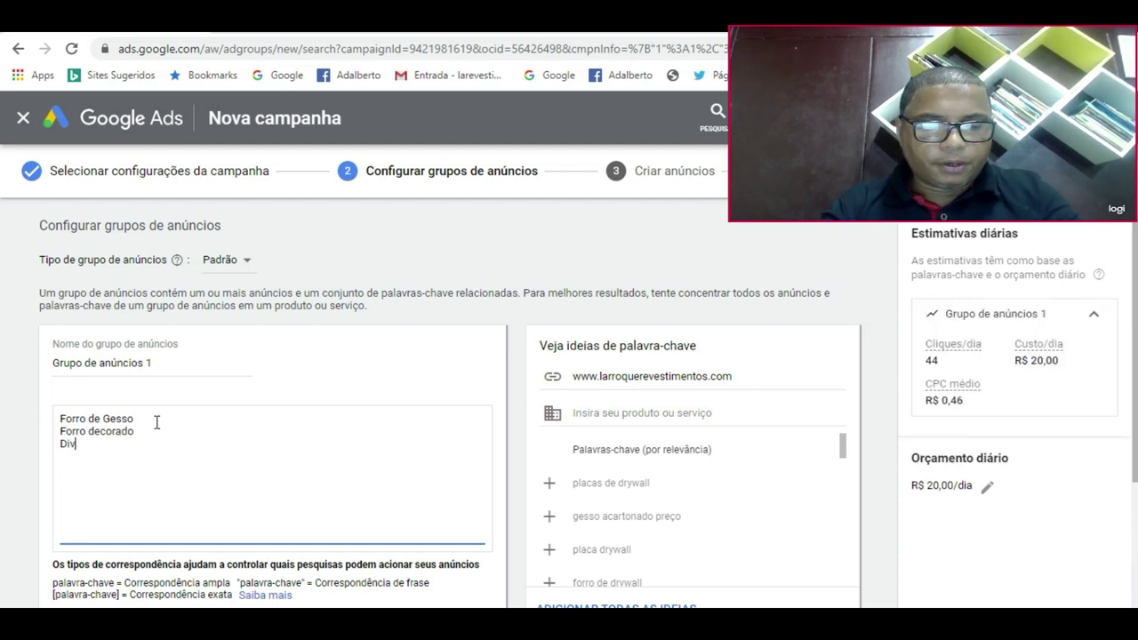
{"action": "type", "text": "isórias"}
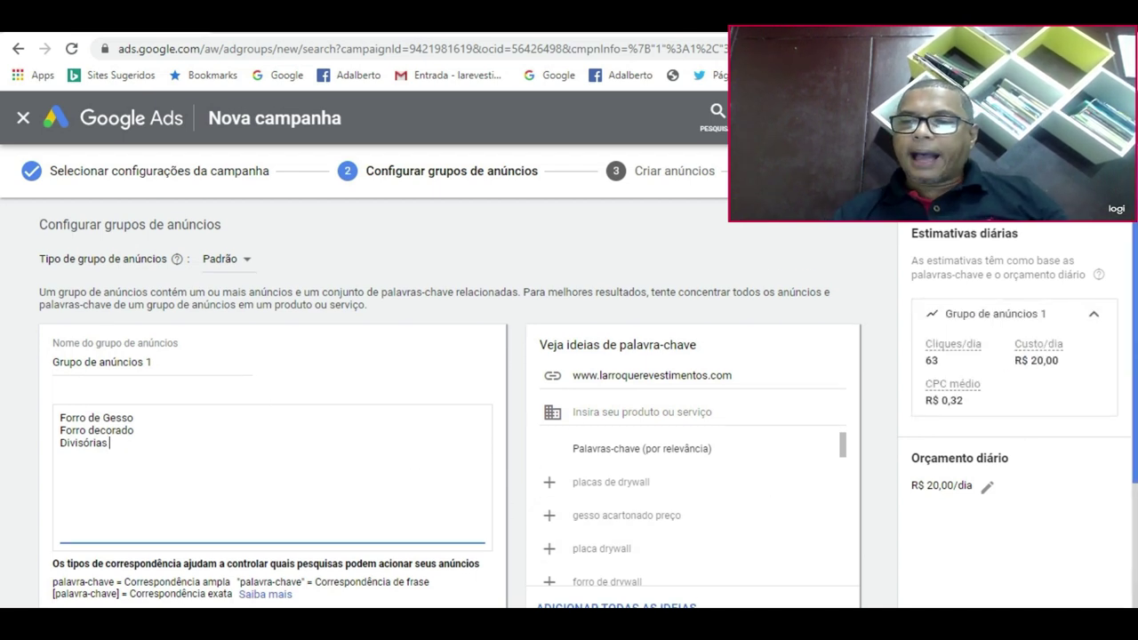
Step: Leave Grupo de anúncios 2 without keywords and save the ad groups to continue to ad creation
{"action": "scroll", "coordinate": [1135, 367], "scroll_direction": "down", "scroll_amount": 2}
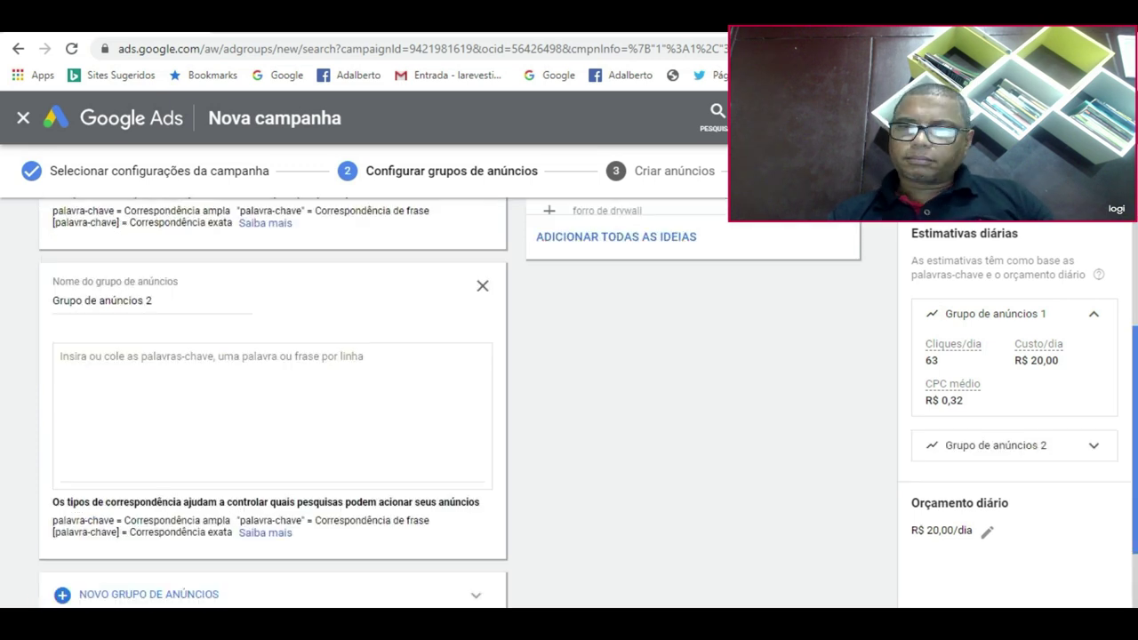
{"action": "scroll", "coordinate": [273, 400], "scroll_direction": "down", "scroll_amount": 1}
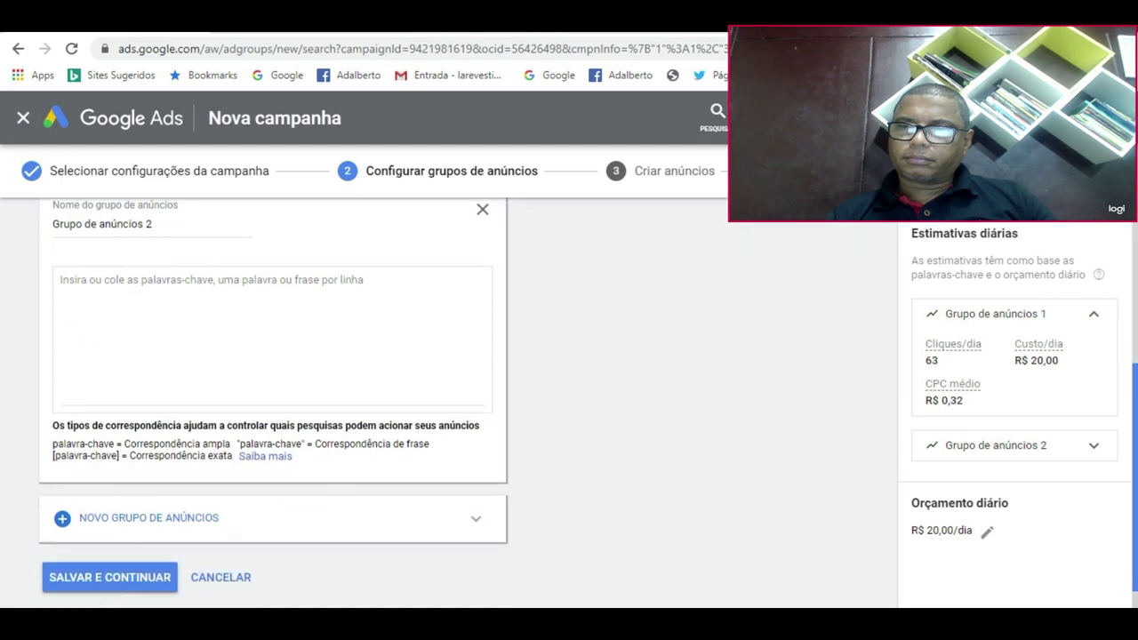
{"action": "left_click", "coordinate": [140, 563]}
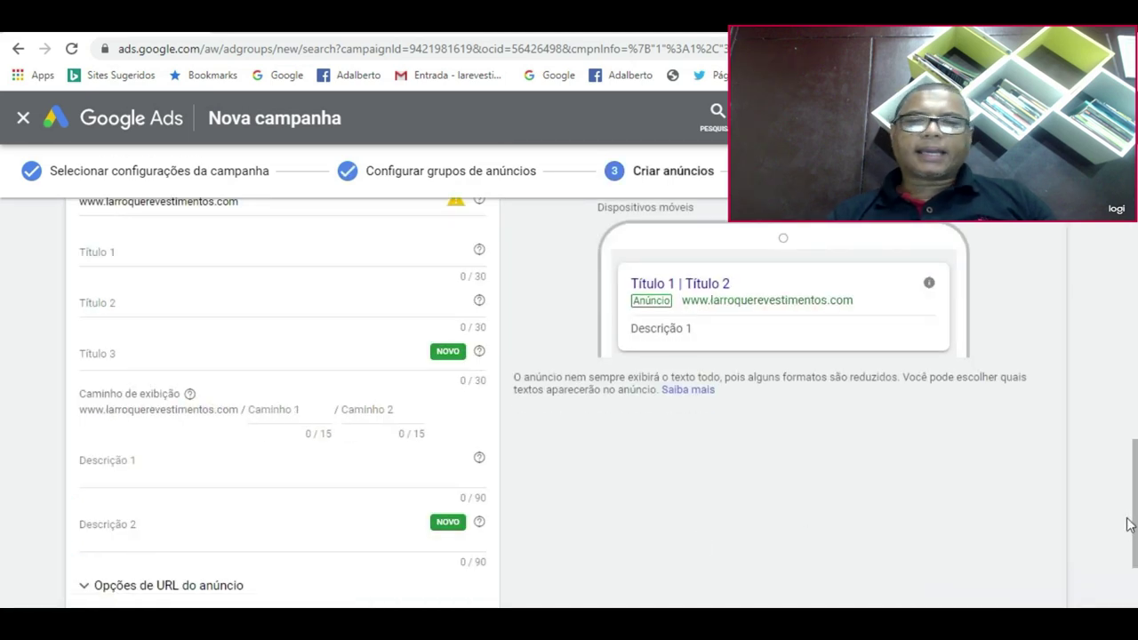
Step: Copy "Forros e divisórias em Geral" from the Bloco de Notas notes into Título 1 of the new text ad
{"action": "left_click_drag", "start_coordinate": [1132, 521], "coordinate": [1133, 290]}
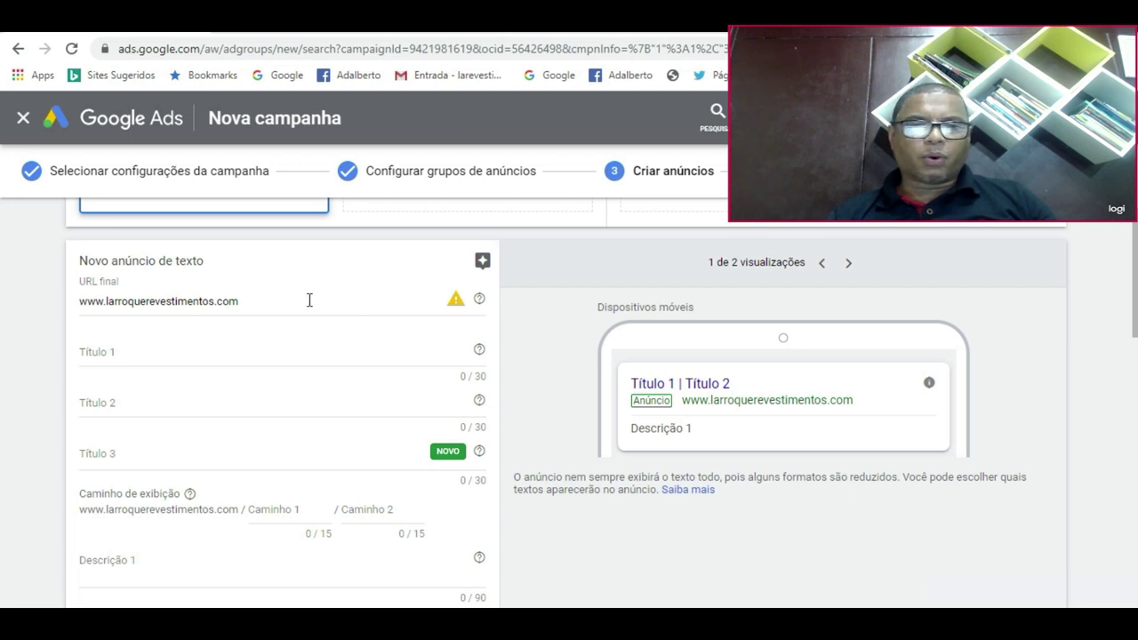
{"action": "mouse_move", "coordinate": [454, 310]}
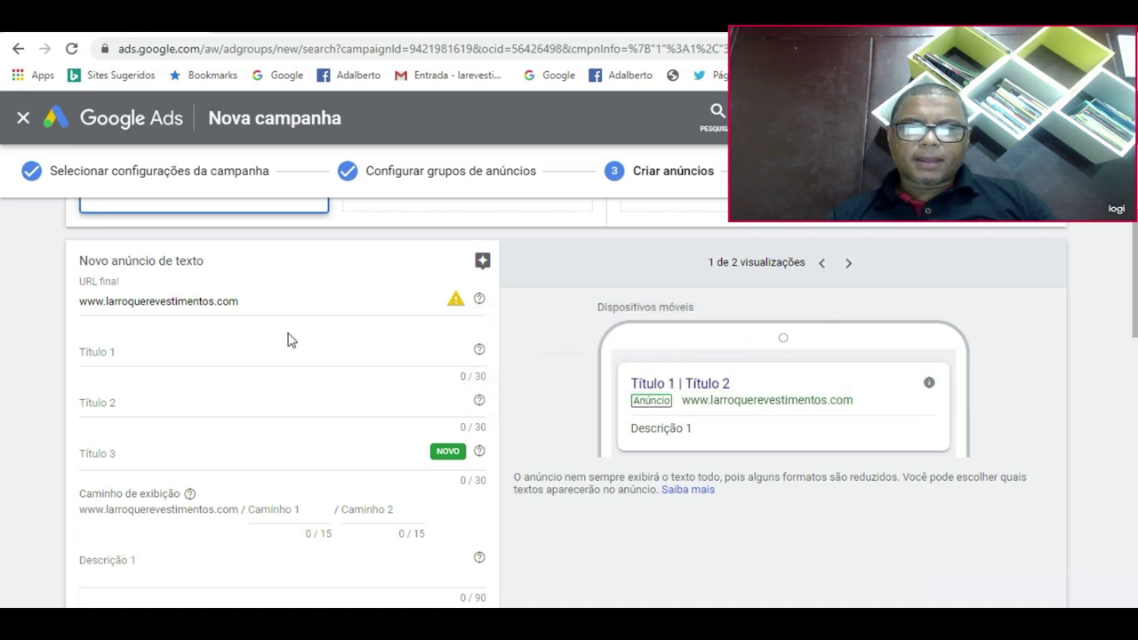
{"action": "left_click", "coordinate": [150, 354]}
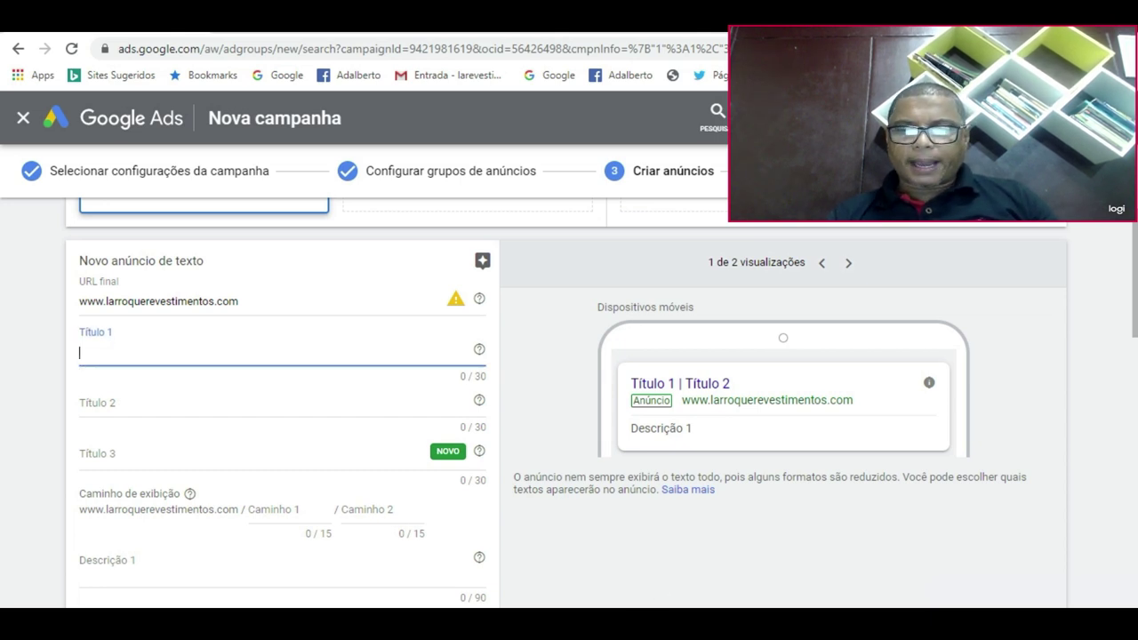
{"action": "key", "text": "alt+Tab"}
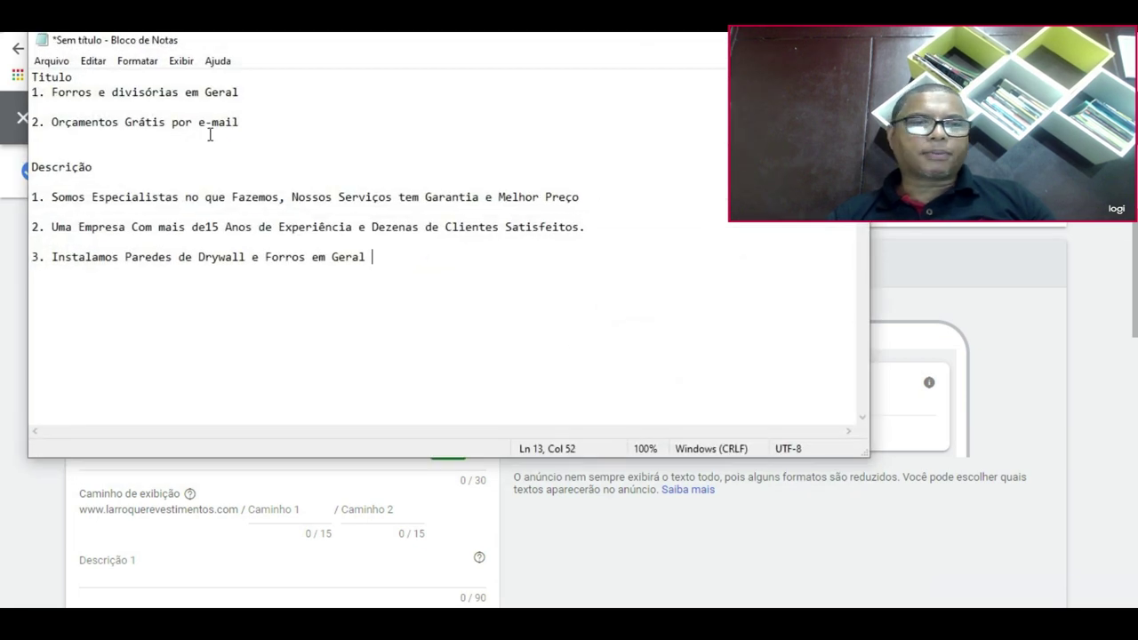
{"action": "left_click_drag", "start_coordinate": [54, 93], "coordinate": [236, 91]}
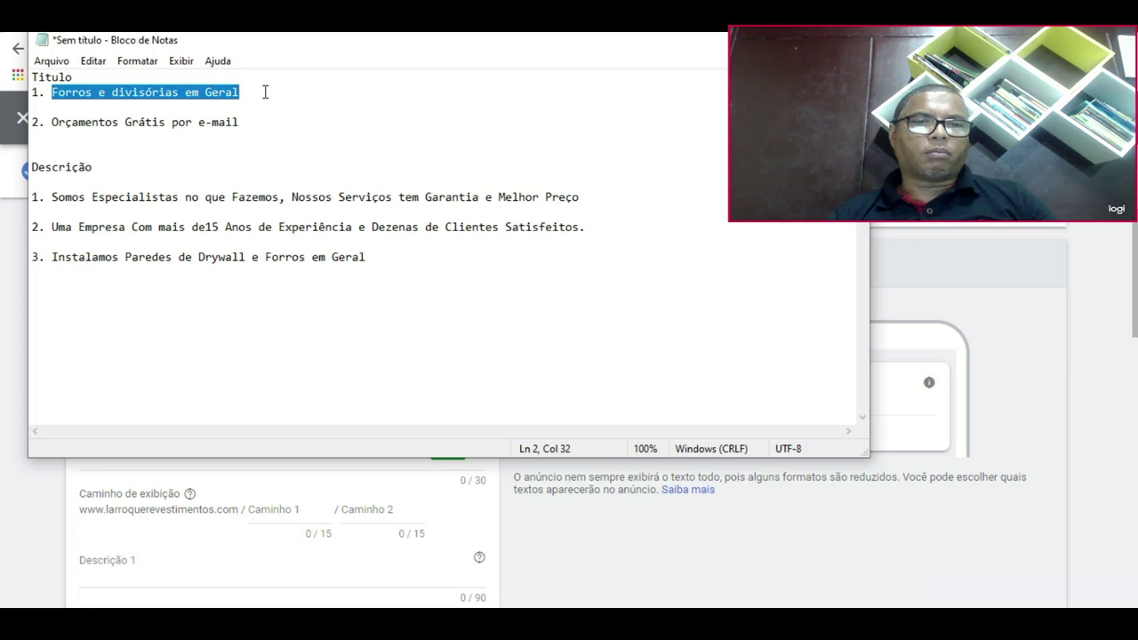
{"action": "type", "text": "Uma Empresa Com mais de15 Anos de Experiência e Dezenas de Clientes Satisfeitos."}
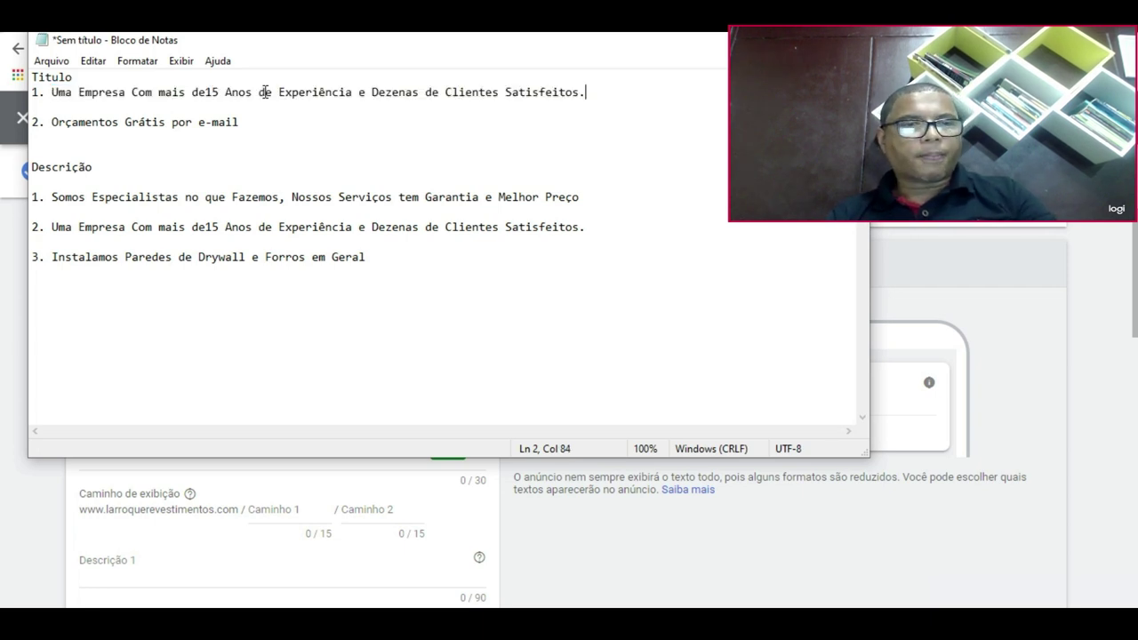
{"action": "key", "text": "ctrl+z"}
{"action": "key", "text": "ctrl+c"}
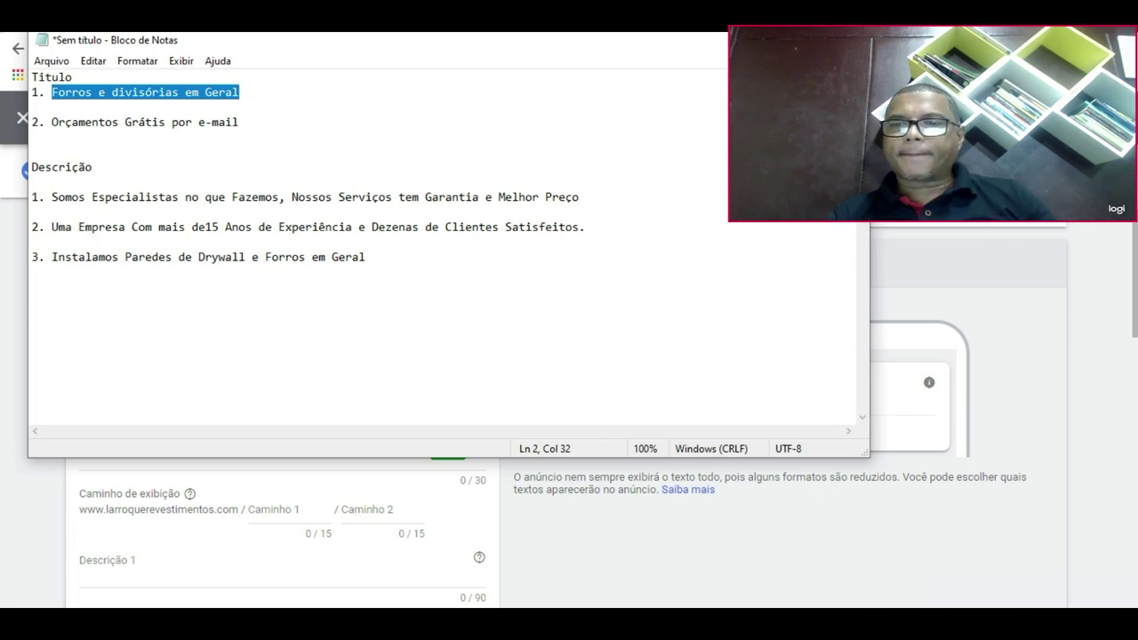
{"action": "key", "text": "alt+Tab"}
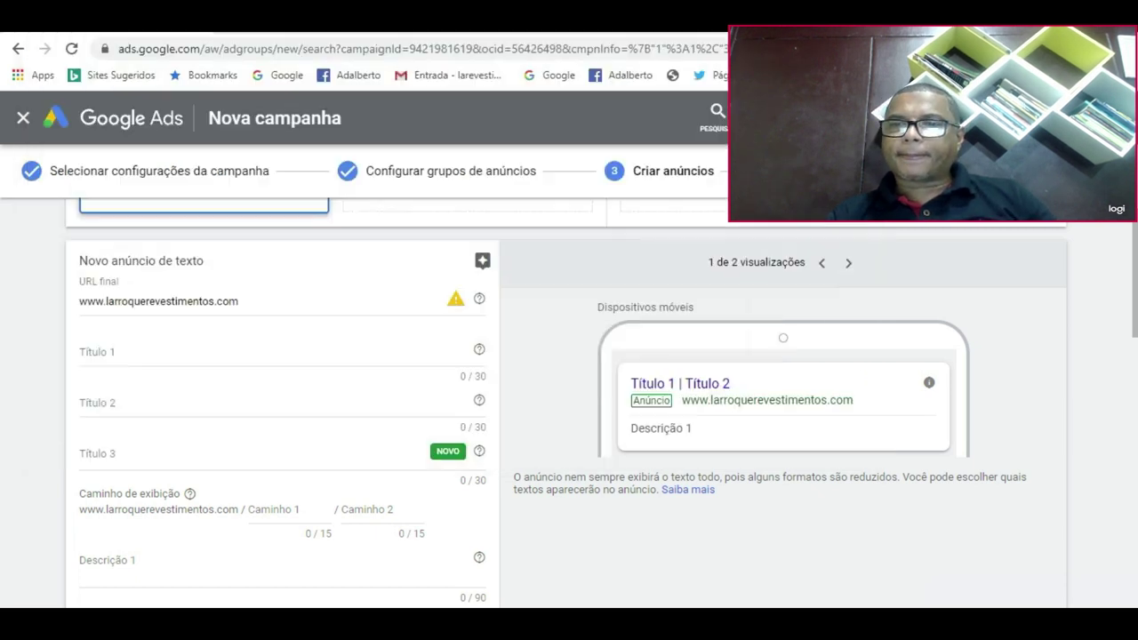
{"action": "left_click", "coordinate": [199, 357]}
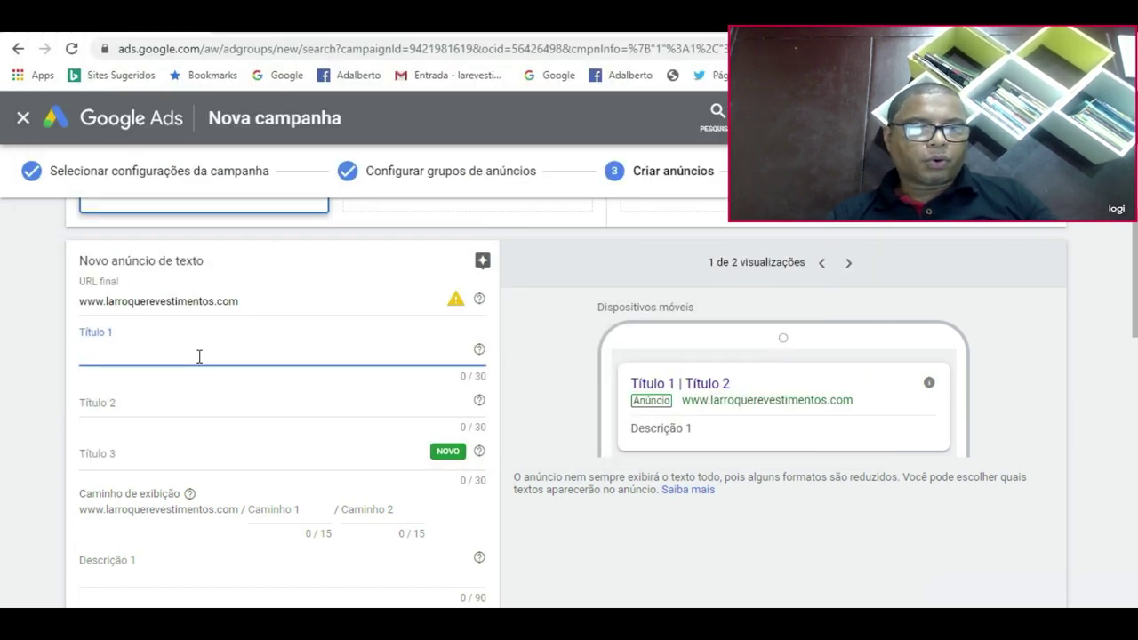
{"action": "key", "text": "ctrl+v"}
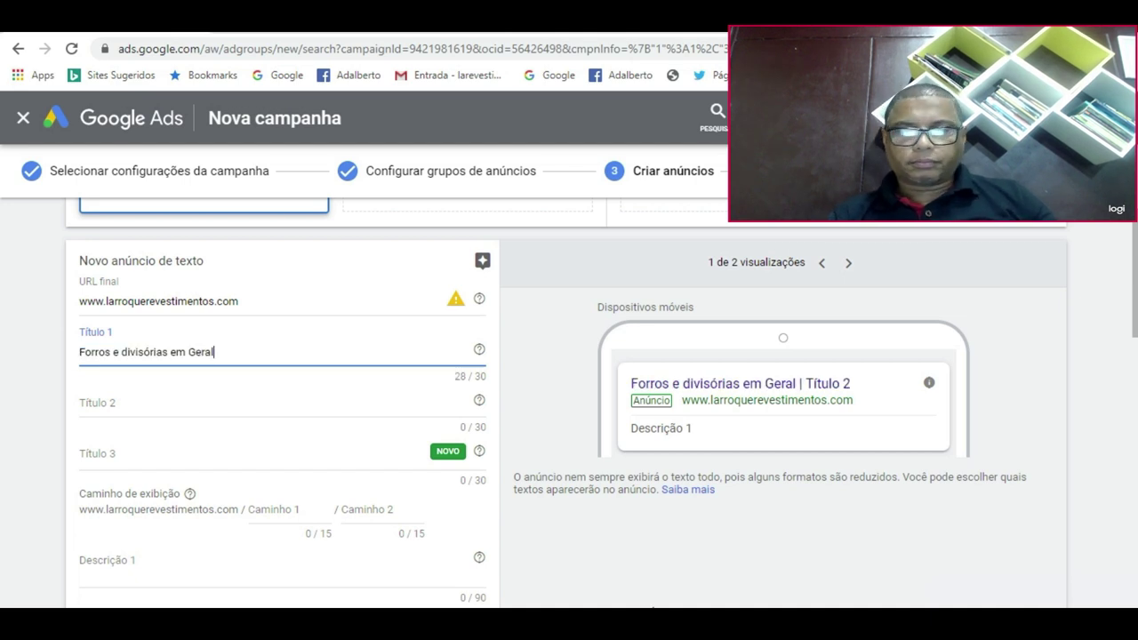
Step: Copy "Orçamentos Grátis por e-mail" from the Bloco de Notas notes into Título 2 of the text ad
{"action": "left_click", "coordinate": [125, 402]}
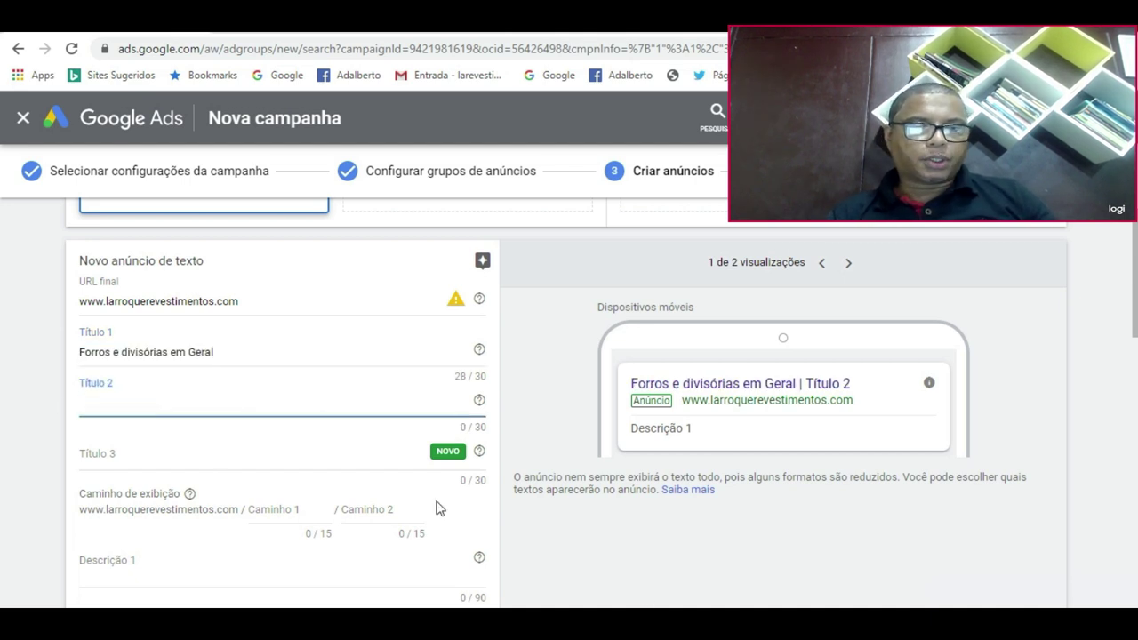
{"action": "key", "text": "alt+Tab"}
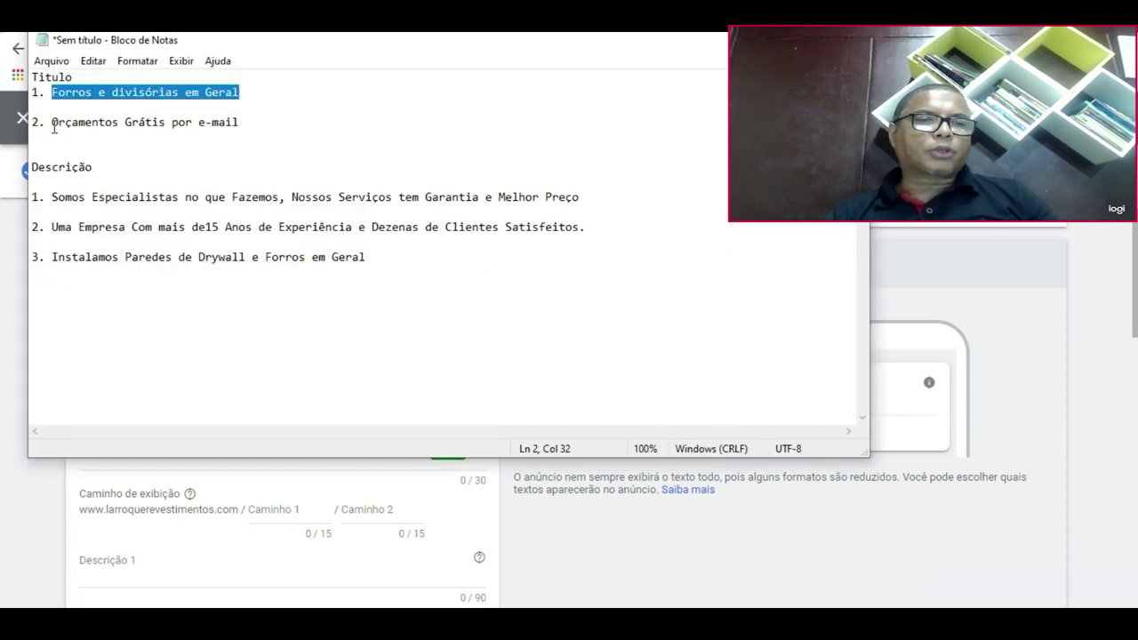
{"action": "left_click_drag", "start_coordinate": [51, 122], "coordinate": [247, 122]}
{"action": "key", "text": "ctrl+c"}
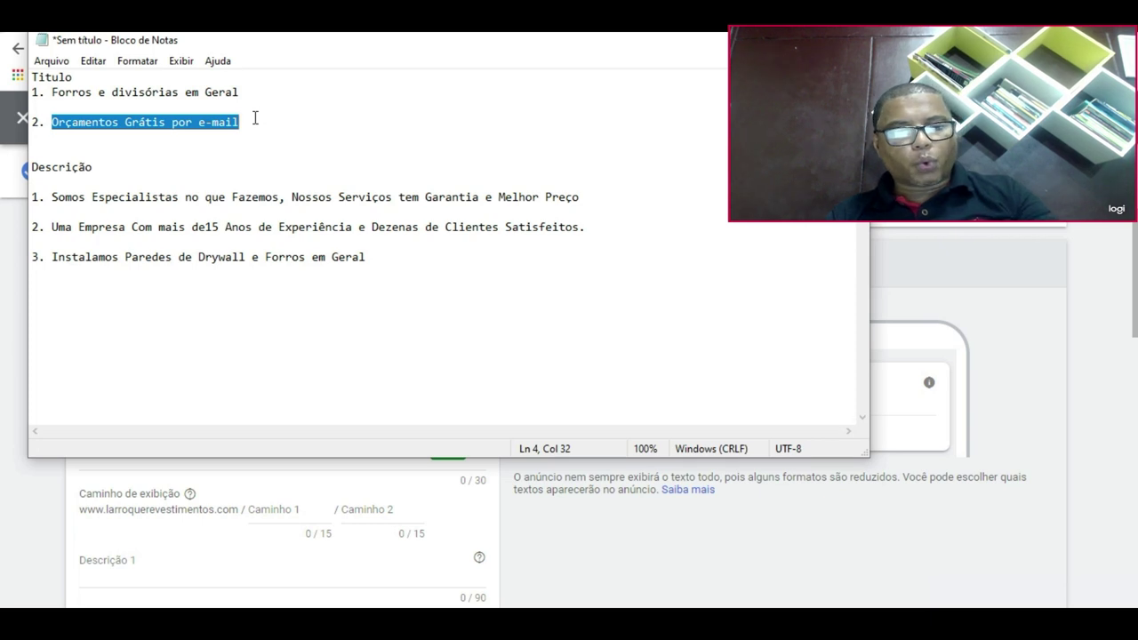
{"action": "left_click", "coordinate": [1036, 300]}
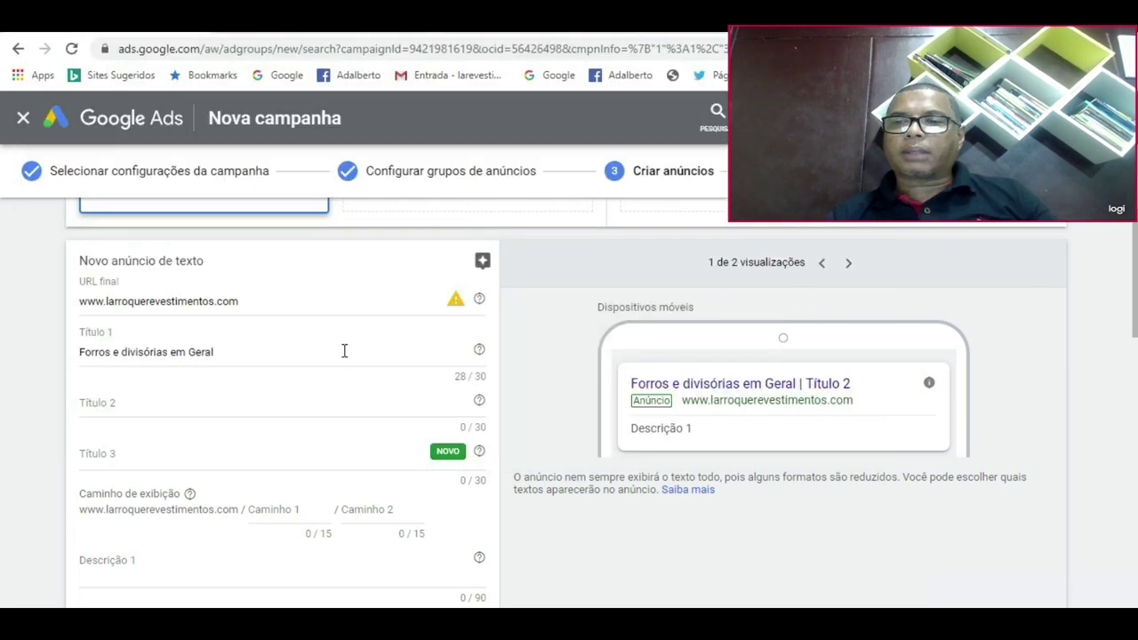
{"action": "left_click", "coordinate": [125, 404]}
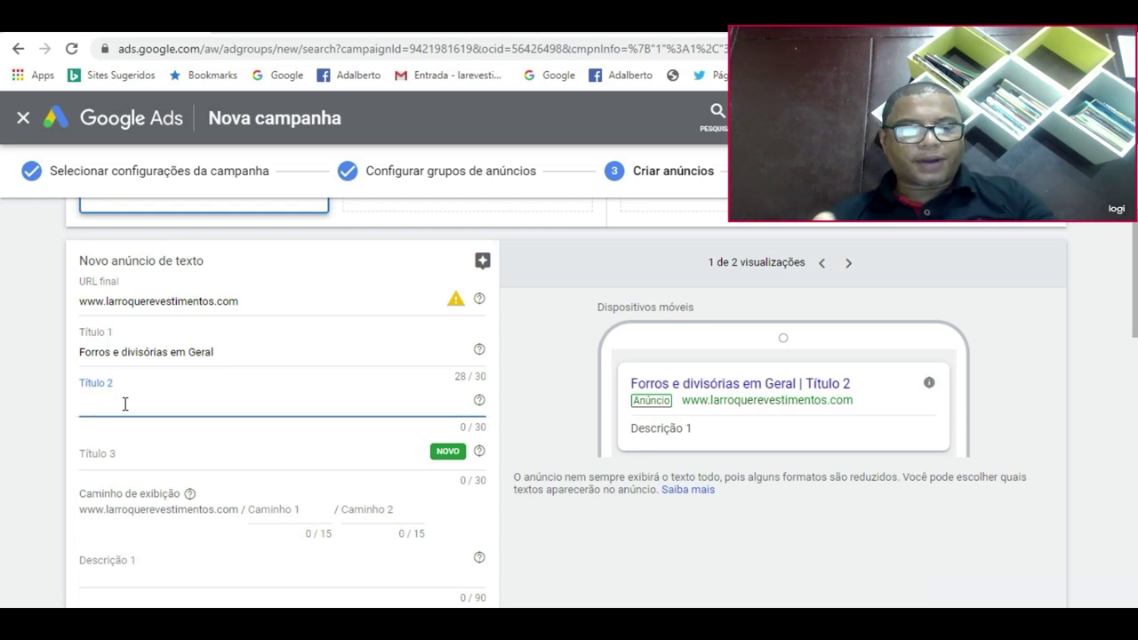
{"action": "key", "text": "ctrl+v"}
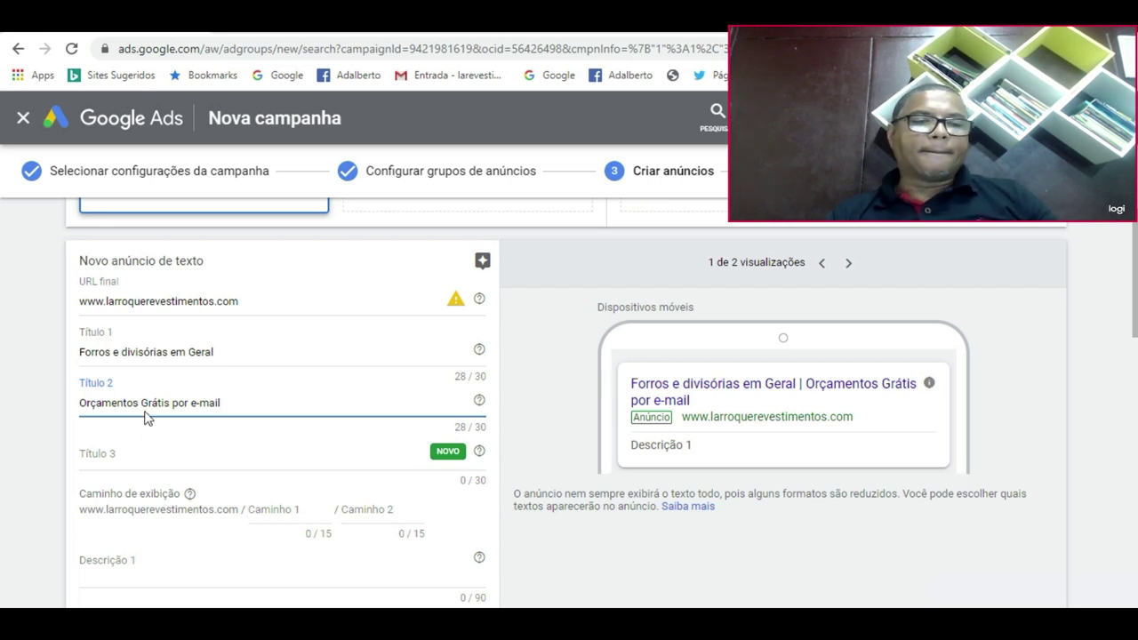
Step: Enter "Paredes de Gesso" as Título 3 of the text ad
{"action": "left_click", "coordinate": [133, 454]}
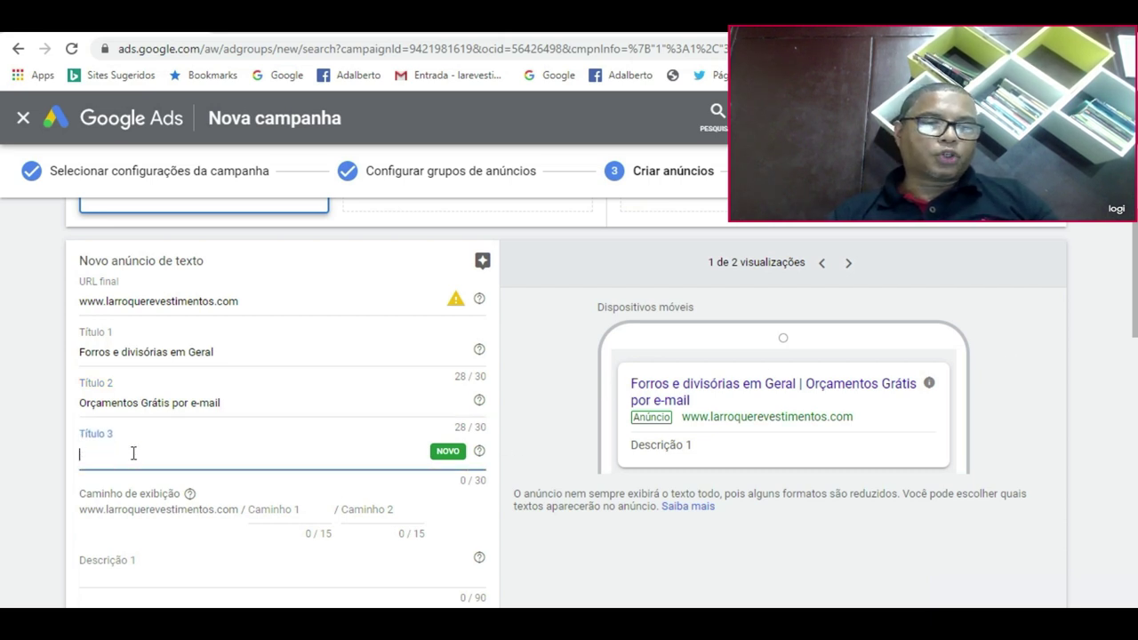
{"action": "type", "text": "Paredes de"}
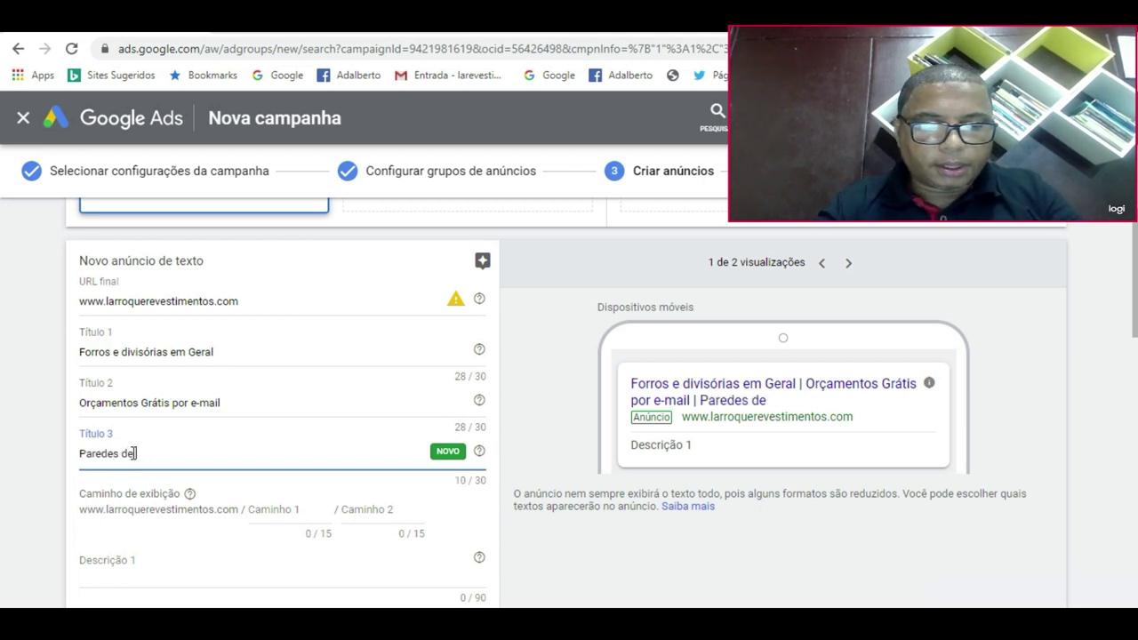
{"action": "type", "text": " Gesso"}
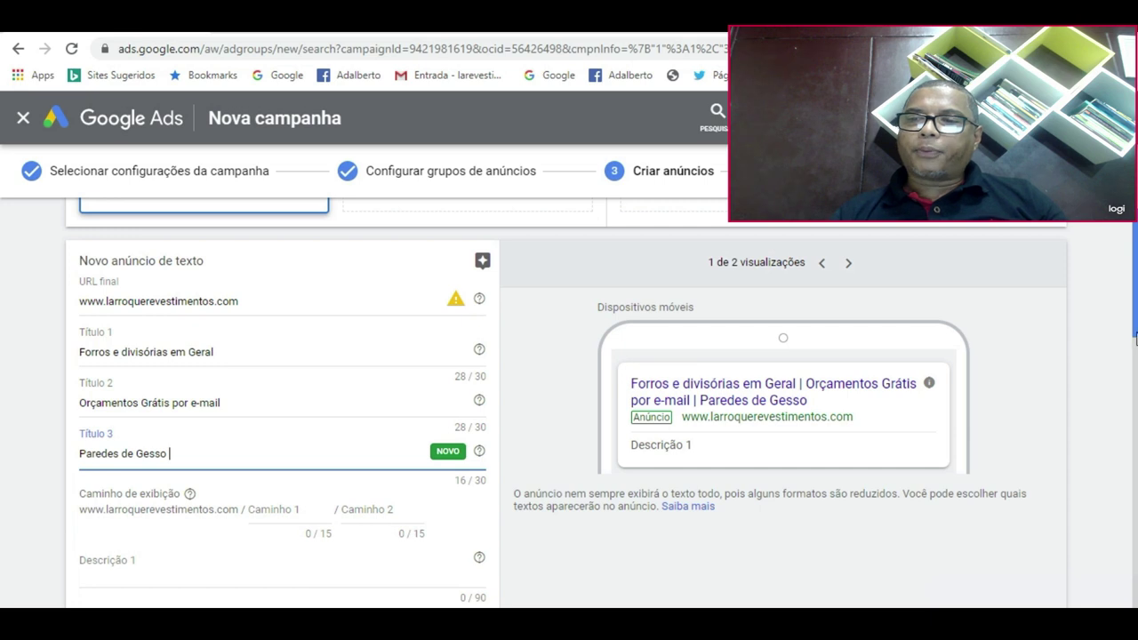
{"action": "scroll", "coordinate": [1135, 336], "scroll_direction": "down", "scroll_amount": 3}
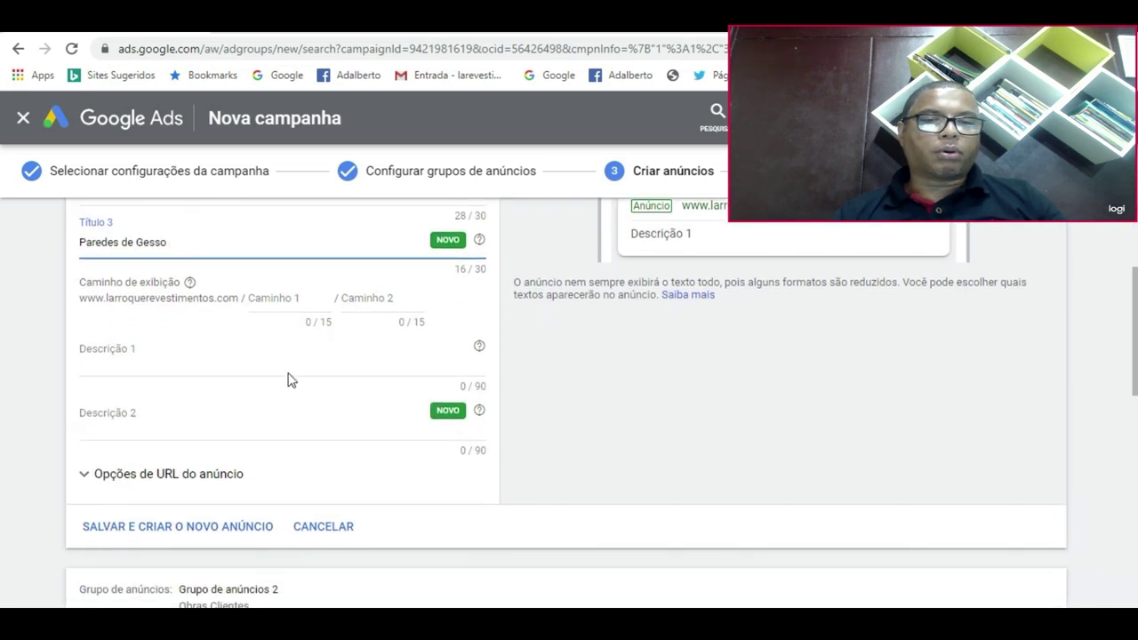
Step: Copy "Somos Especialistas no que Fazemos, Nossos Serviços tem Garantia e Melhor Preço" from the Bloco de Notas notes into Descrição 1 of the text ad
{"action": "left_click", "coordinate": [156, 352]}
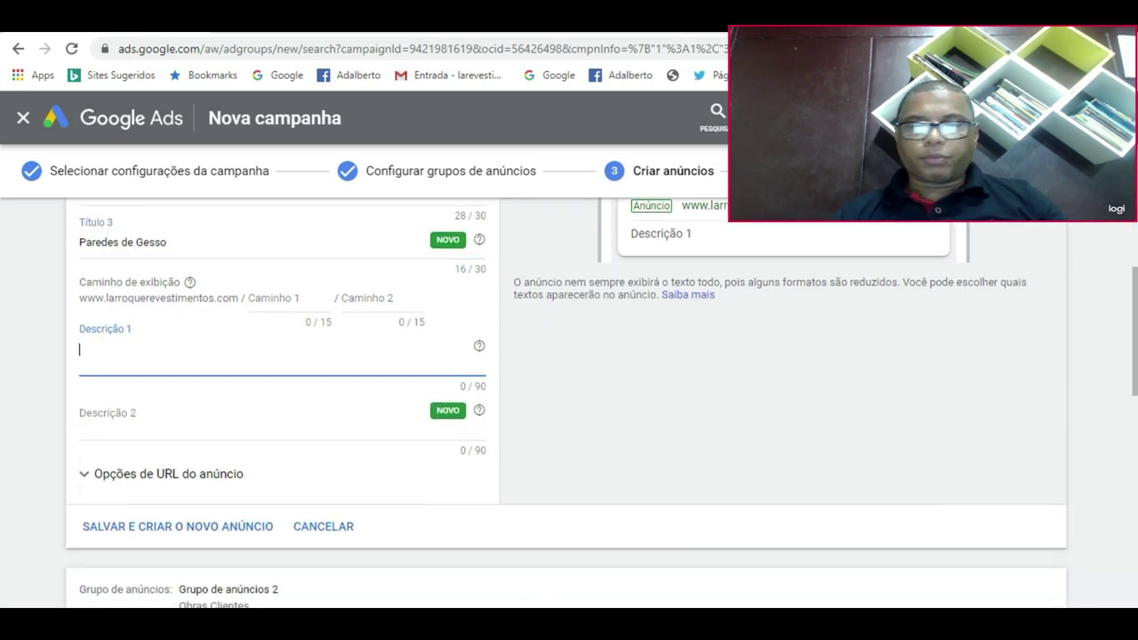
{"action": "left_click", "coordinate": [781, 613]}
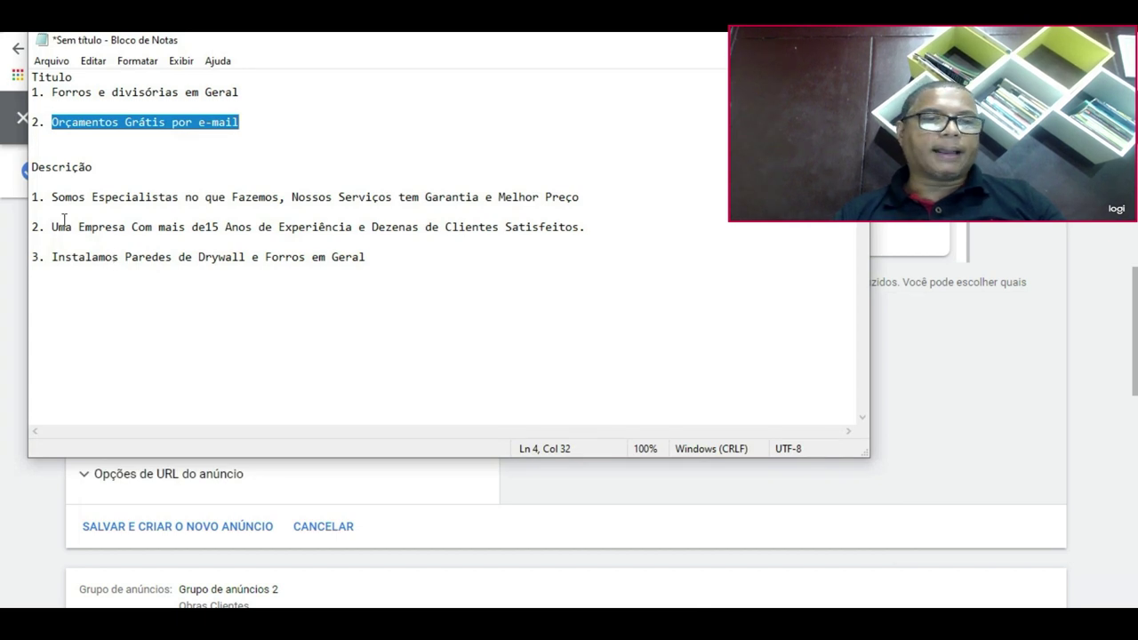
{"action": "left_click", "coordinate": [52, 197]}
{"action": "left_click_drag", "start_coordinate": [51, 196], "coordinate": [32, 196]}
{"action": "left_click_drag", "start_coordinate": [402, 182], "coordinate": [614, 190]}
{"action": "key", "text": "ctrl+c"}
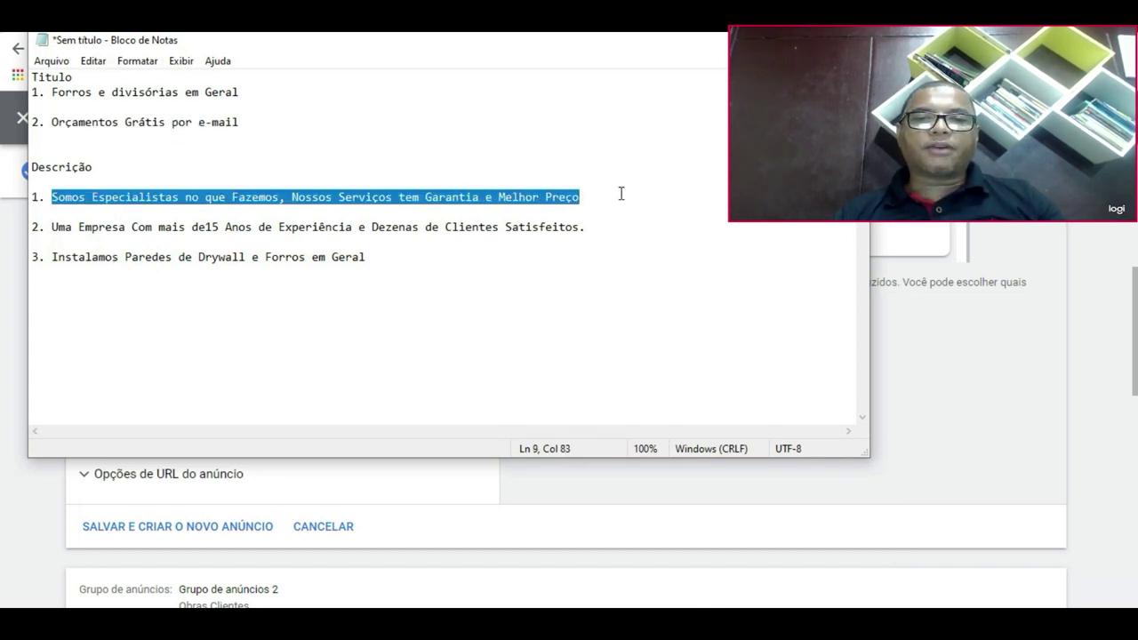
{"action": "left_click", "coordinate": [982, 304]}
{"action": "left_click", "coordinate": [175, 343]}
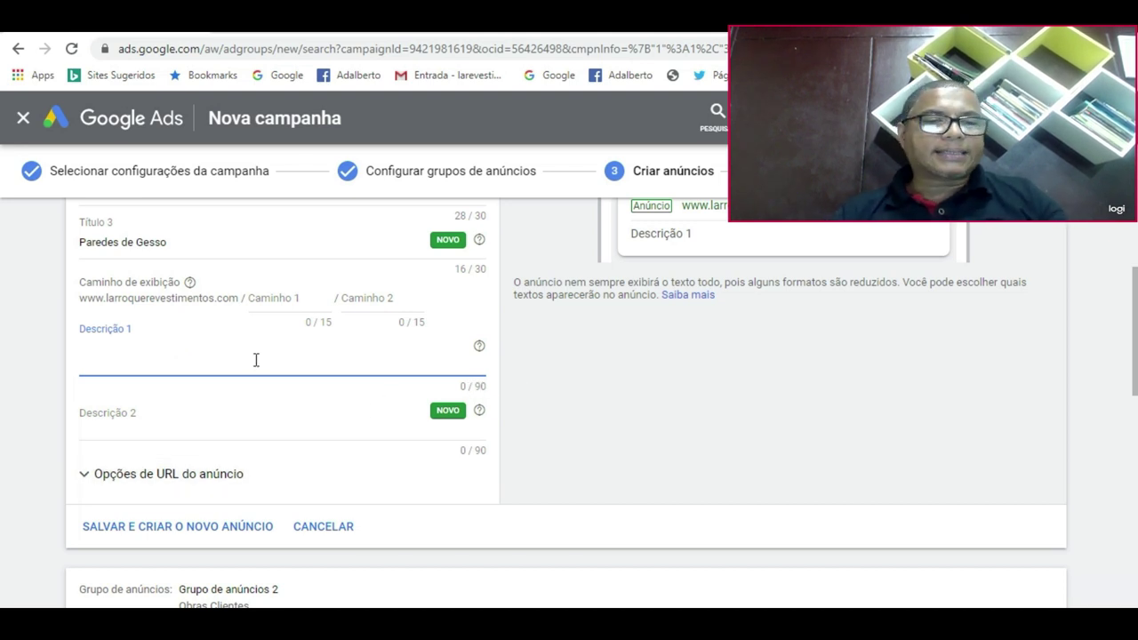
{"action": "key", "text": "ctrl+v"}
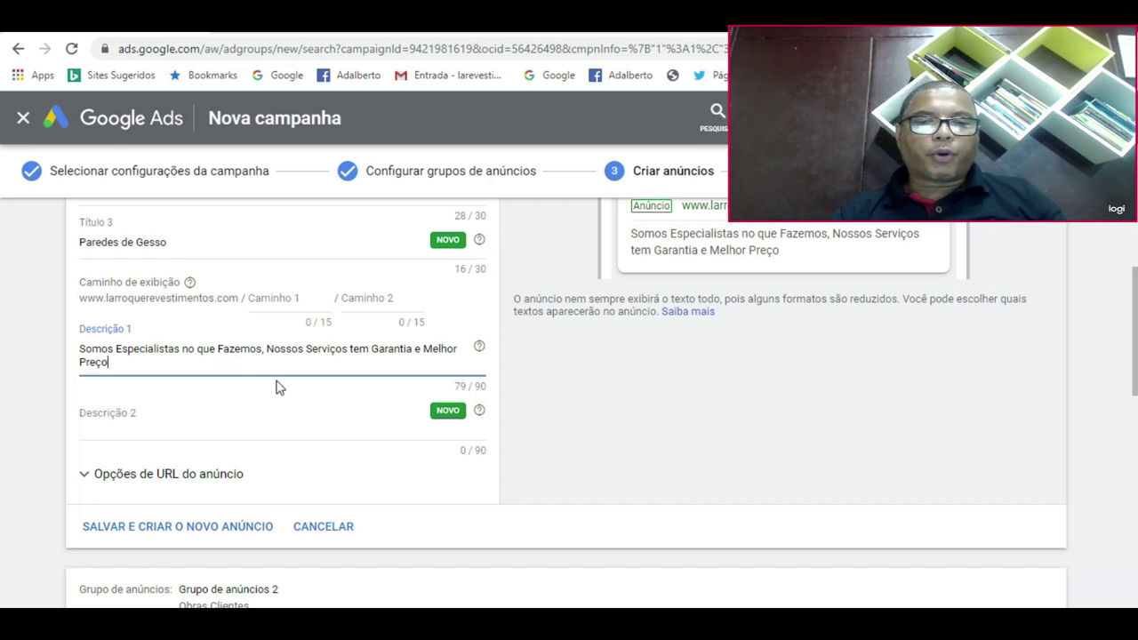
Step: Copy "Uma Empresa Com mais de15 Anos de Experiência e Dezenas de Clientes Satisfeitos." from the Bloco de Notas notes into Descrição 2
{"action": "left_click", "coordinate": [187, 433]}
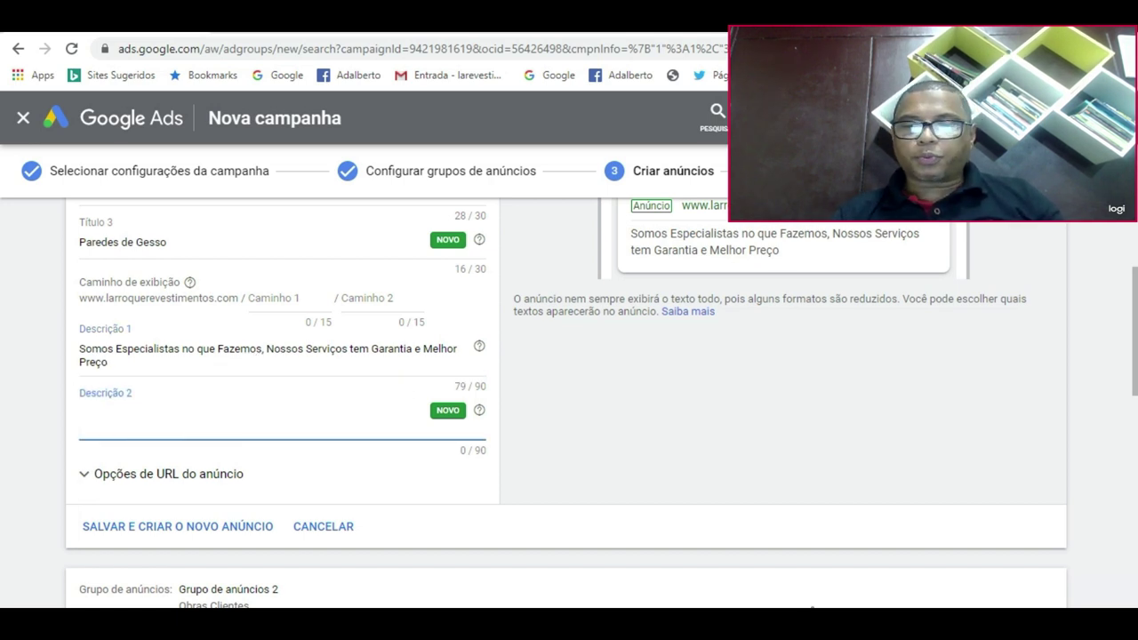
{"action": "key", "text": "alt+Tab"}
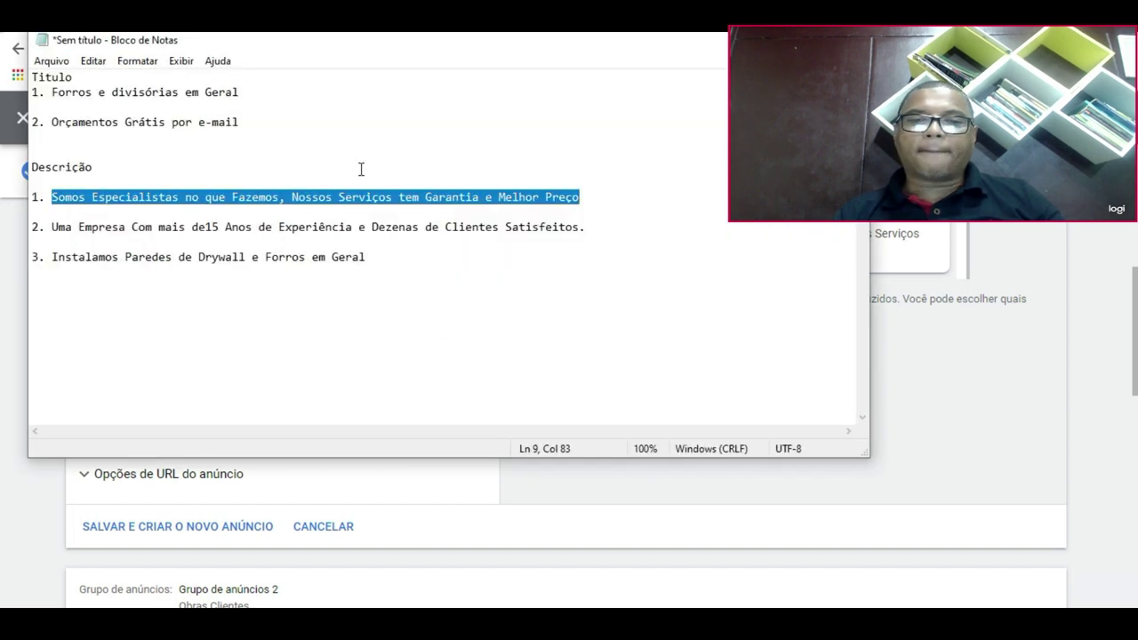
{"action": "left_click_drag", "start_coordinate": [51, 227], "coordinate": [539, 238]}
{"action": "key", "text": "ctrl+c"}
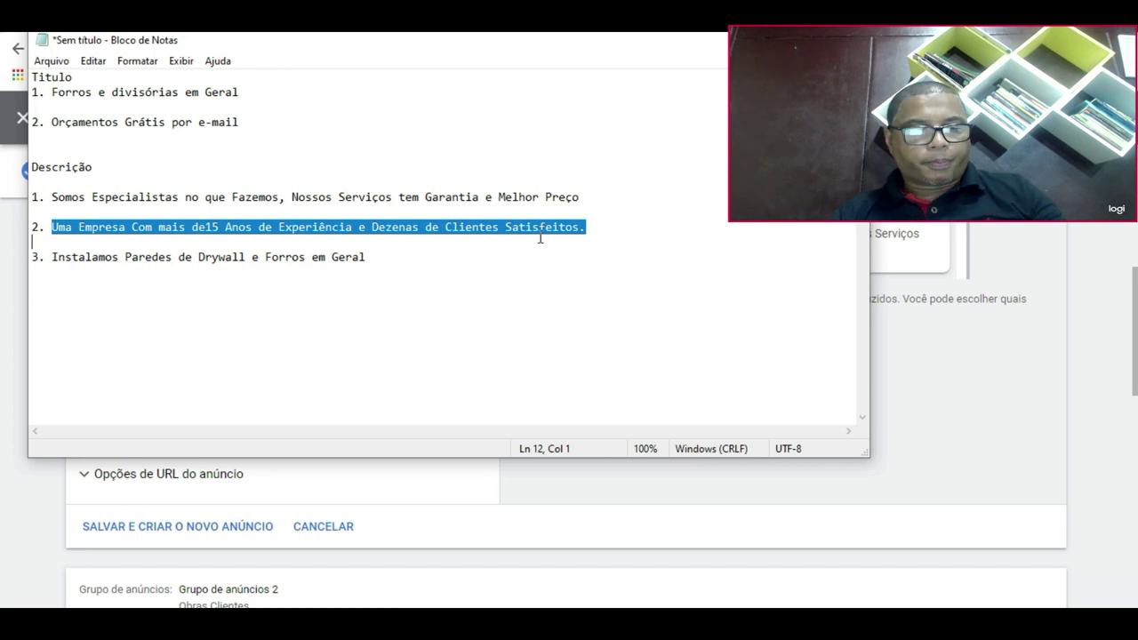
{"action": "left_click", "coordinate": [982, 330]}
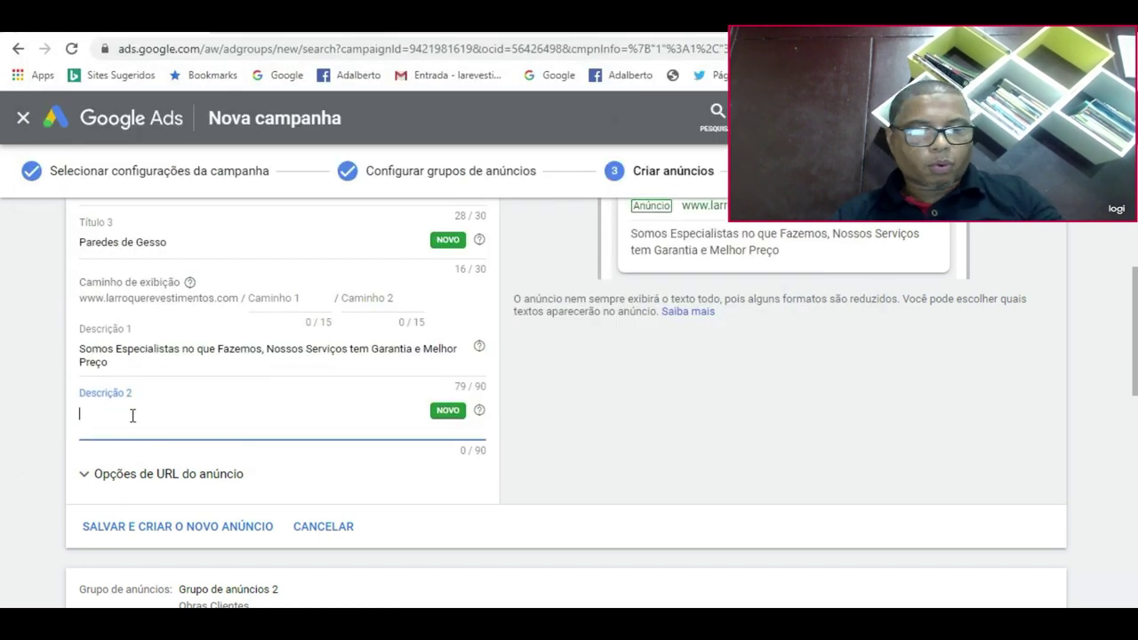
{"action": "key", "text": "ctrl+v"}
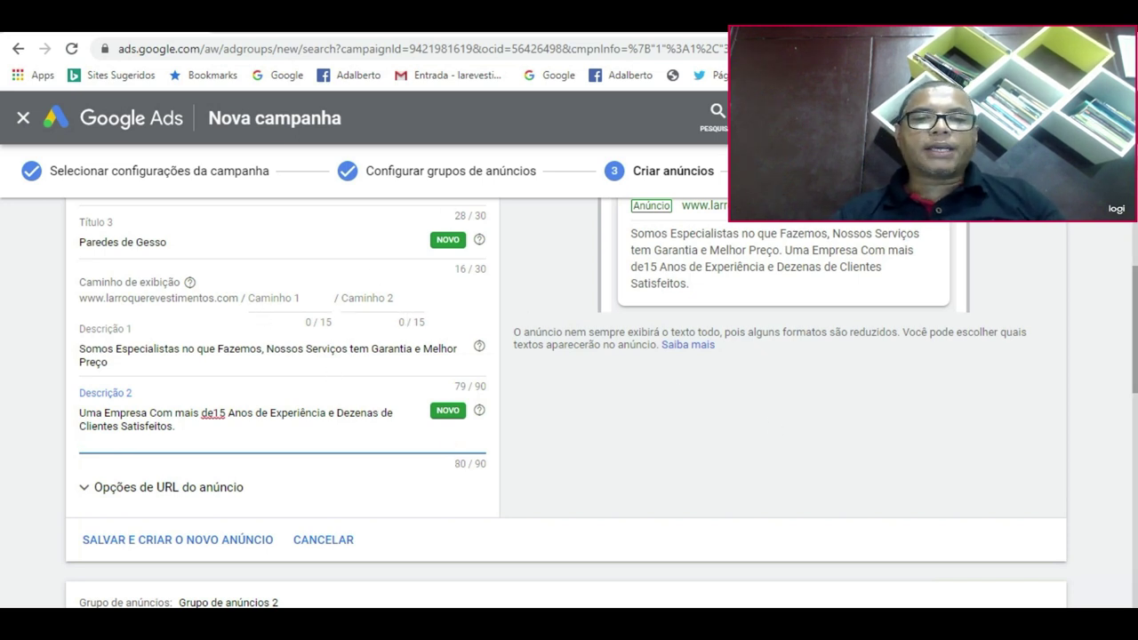
Step: Check the text ad's computer and mobile previews, and save the ad in Grupo de anúncios 1
{"action": "scroll", "coordinate": [1135, 378], "scroll_direction": "up", "scroll_amount": 3}
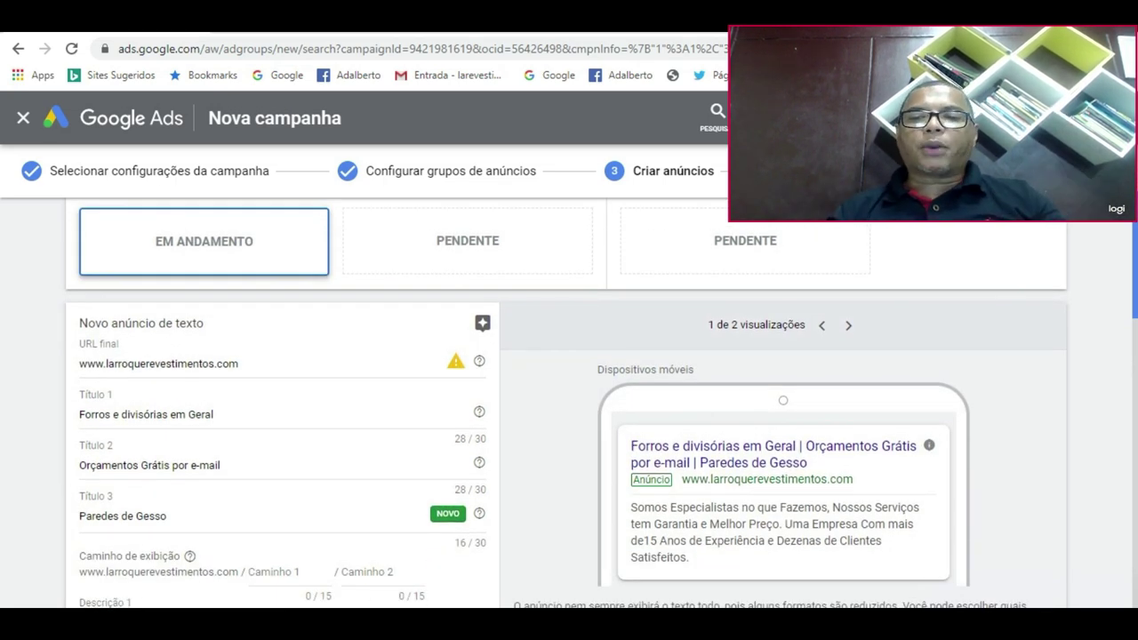
{"action": "scroll", "coordinate": [806, 294], "scroll_direction": "down", "scroll_amount": 1}
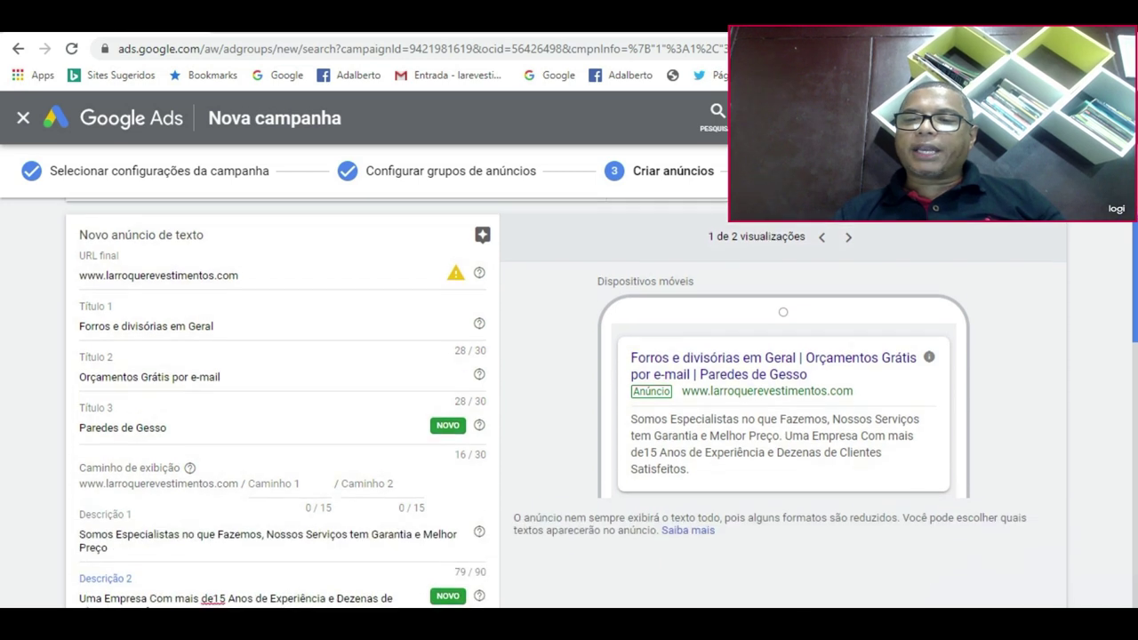
{"action": "left_click", "coordinate": [848, 228]}
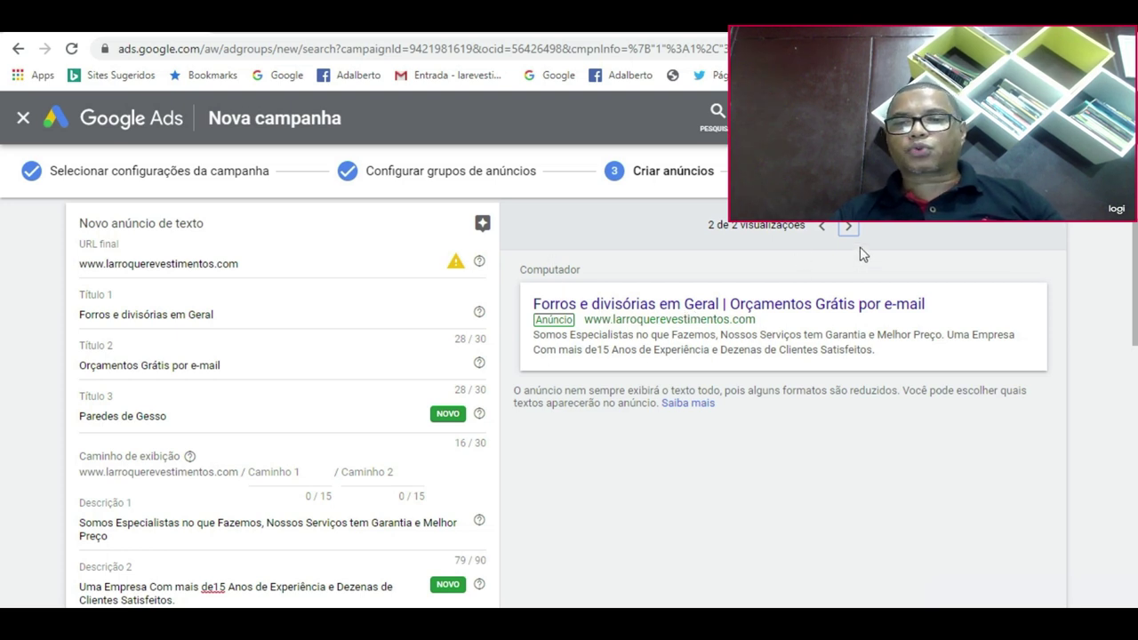
{"action": "left_click", "coordinate": [824, 229]}
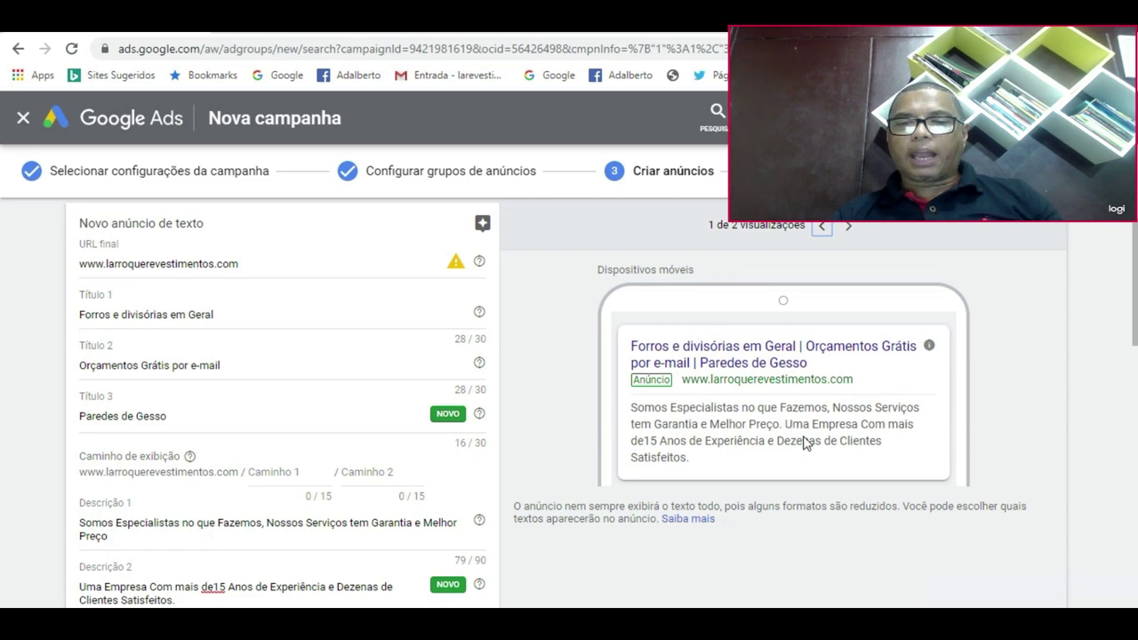
{"action": "left_click_drag", "start_coordinate": [1132, 323], "coordinate": [1135, 408]}
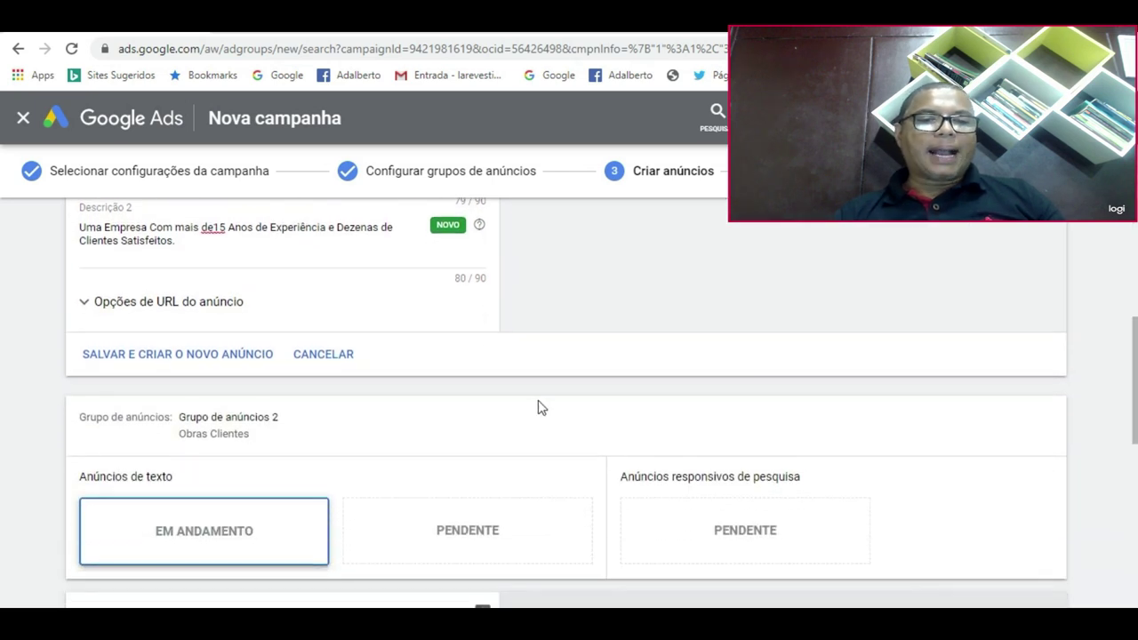
{"action": "left_click", "coordinate": [175, 356]}
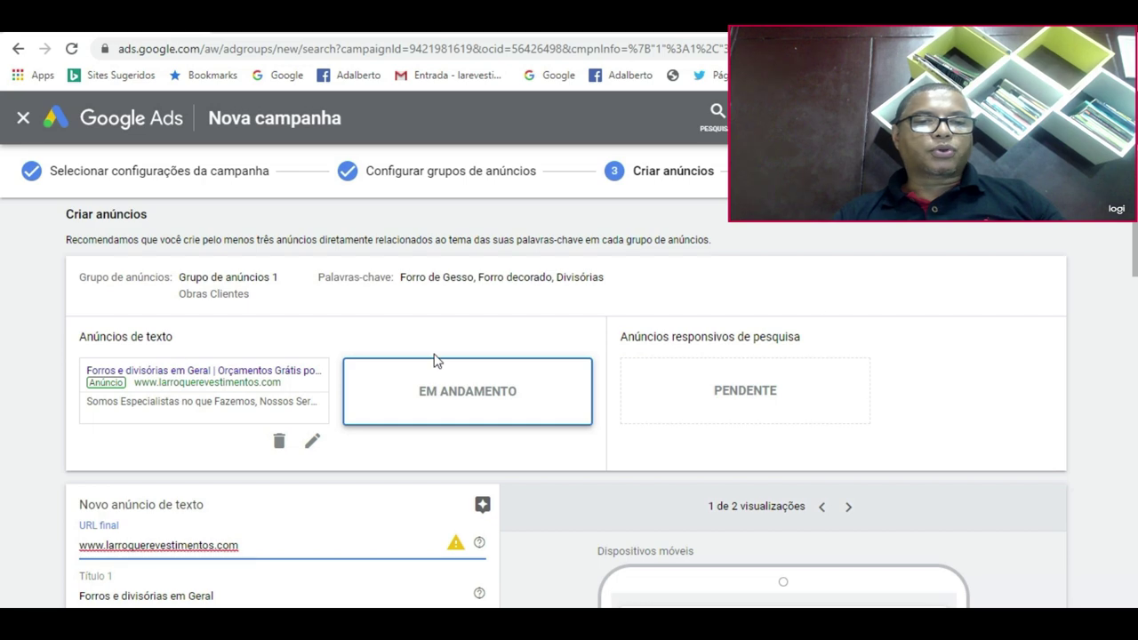
Step: Discard the second text ad draft in Grupo de anúncios 1 and the empty ad draft in Grupo de anúncios 2
{"action": "scroll", "coordinate": [569, 400], "scroll_direction": "down", "scroll_amount": 3}
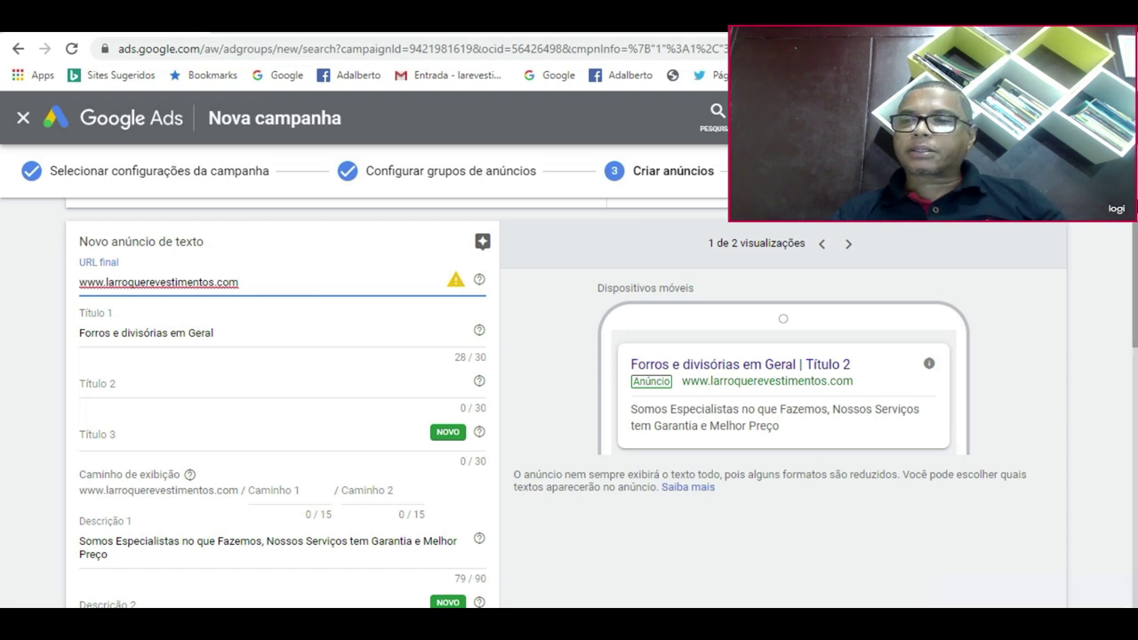
{"action": "scroll", "coordinate": [566, 403], "scroll_direction": "down", "scroll_amount": 3}
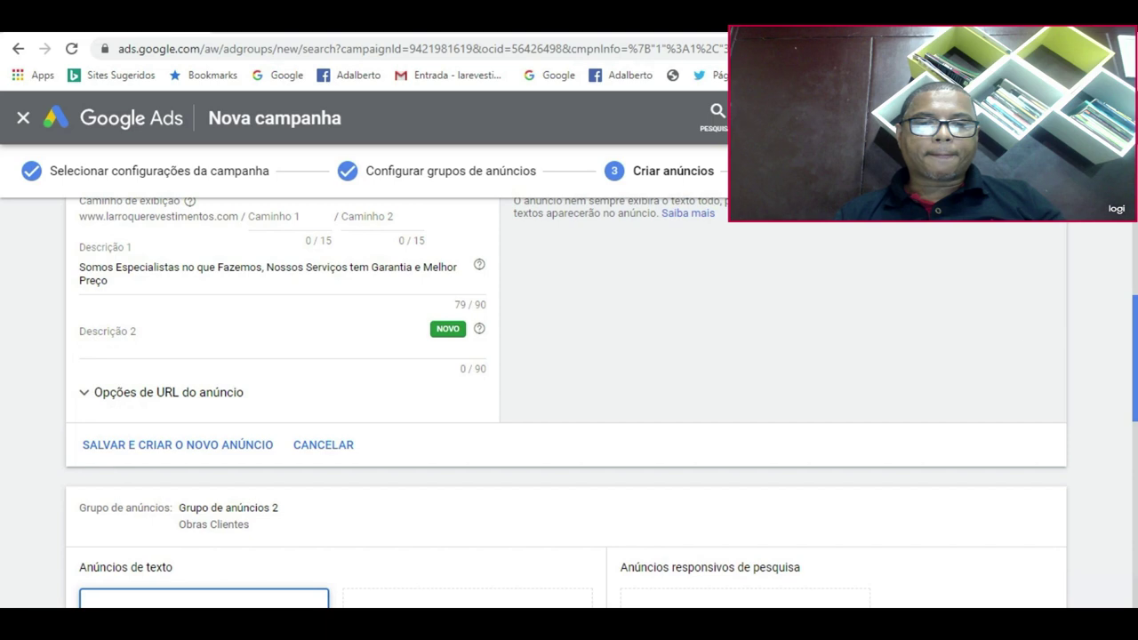
{"action": "left_click", "coordinate": [300, 447]}
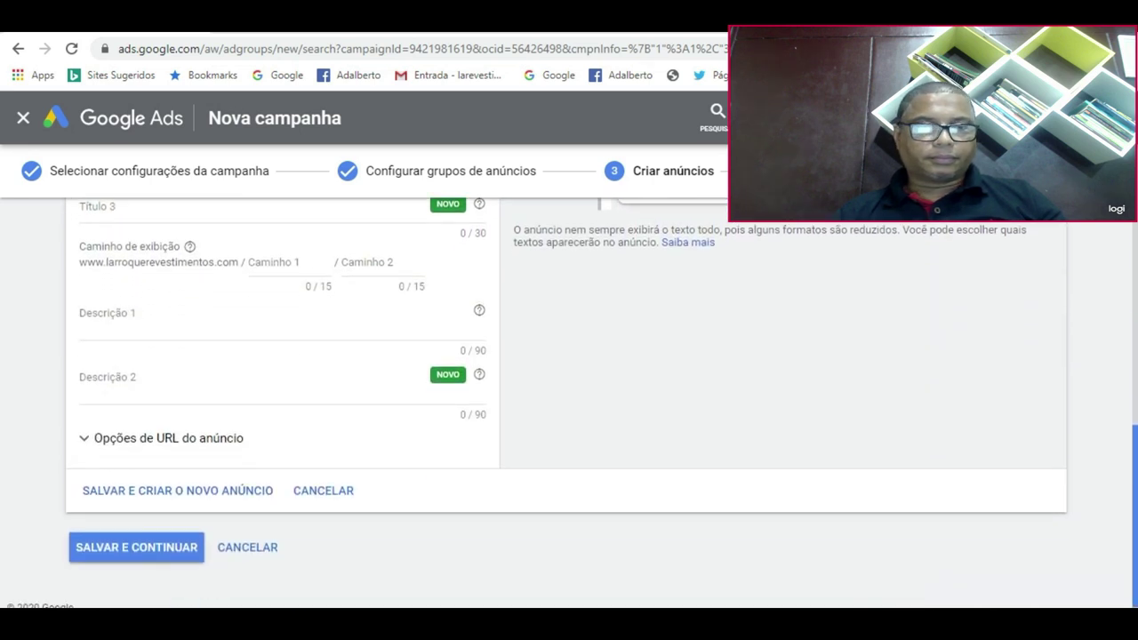
{"action": "left_click", "coordinate": [311, 496]}
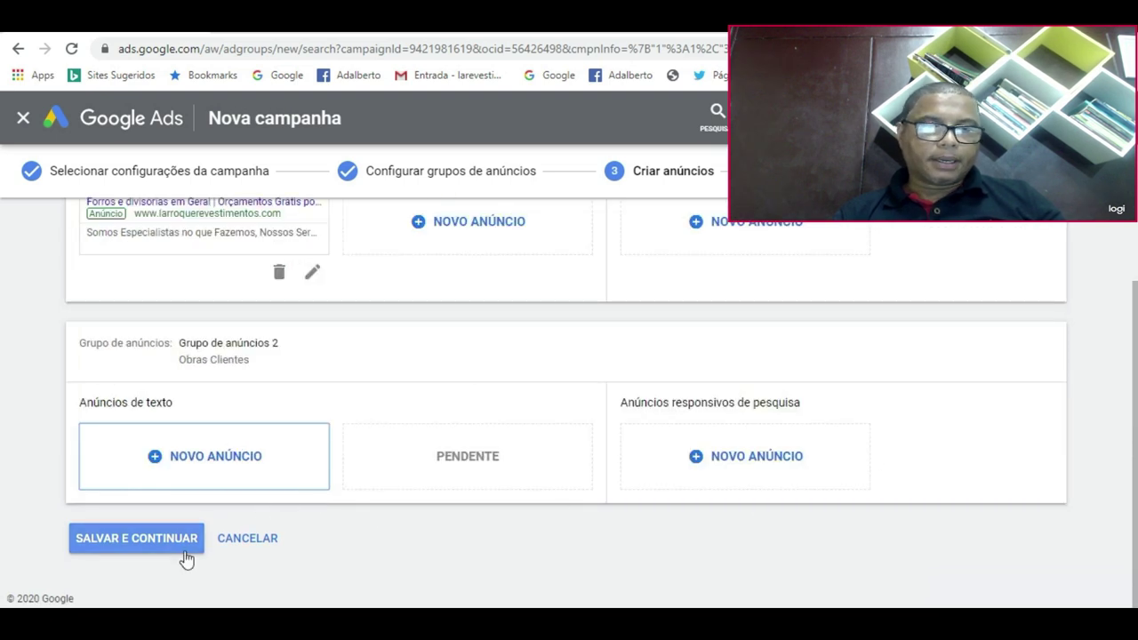
Step: Save the ads to finish creating the campaign, and continue to the ad groups overview of Obras Clientes
{"action": "left_click", "coordinate": [139, 538]}
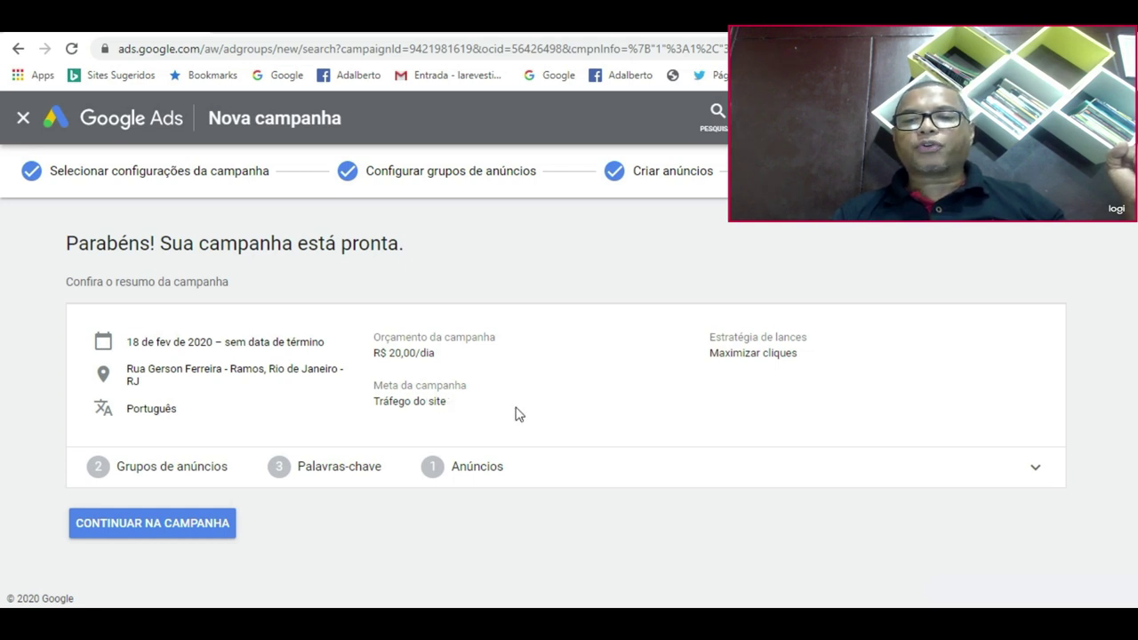
{"action": "left_click", "coordinate": [168, 531]}
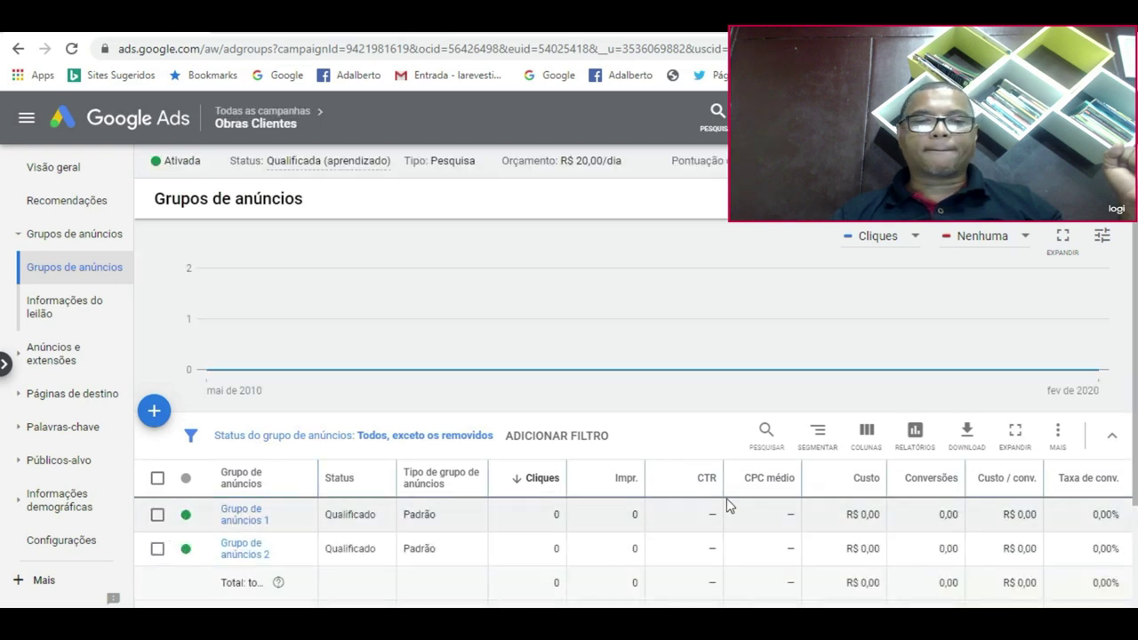
{"action": "scroll", "coordinate": [1131, 343], "scroll_direction": "down", "scroll_amount": 1}
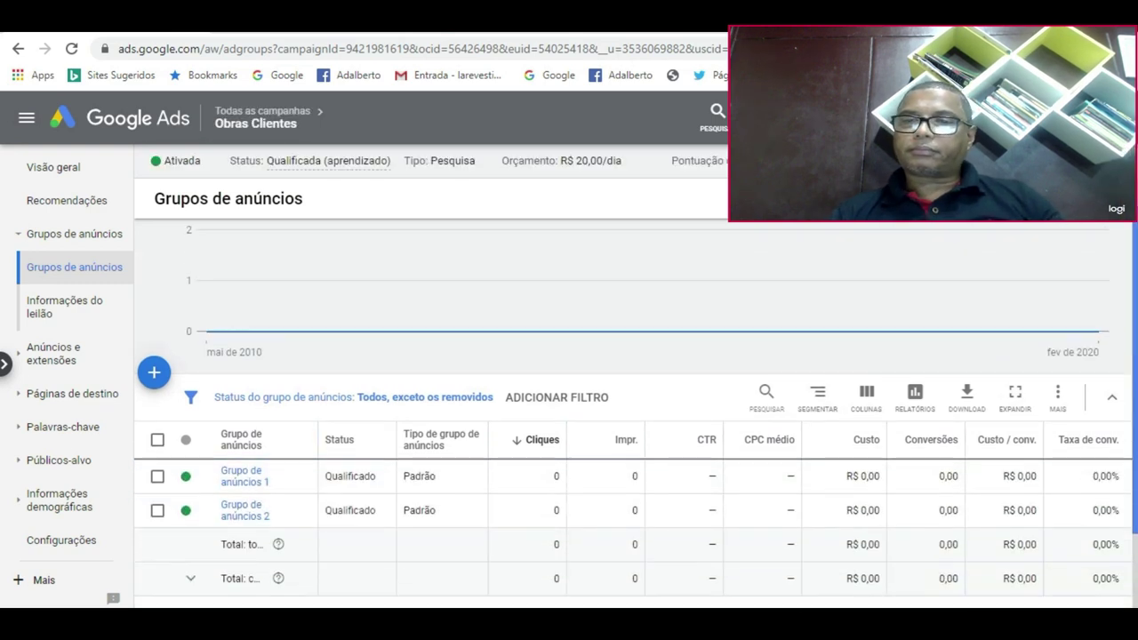
{"action": "scroll", "coordinate": [951, 433], "scroll_direction": "down", "scroll_amount": 2}
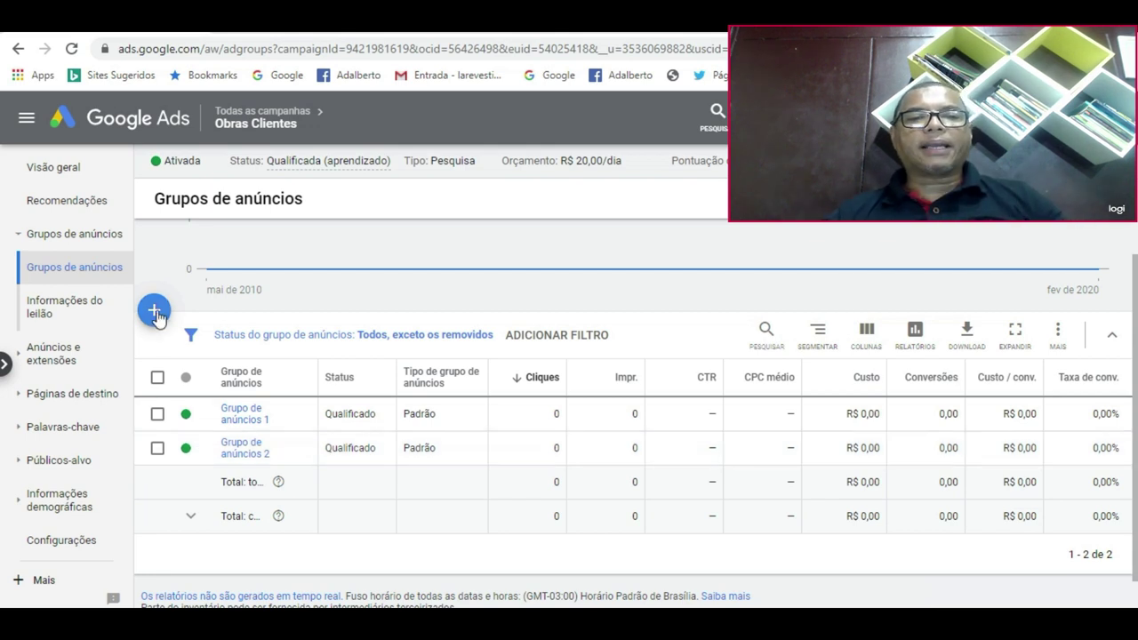
{"action": "mouse_move", "coordinate": [272, 133]}
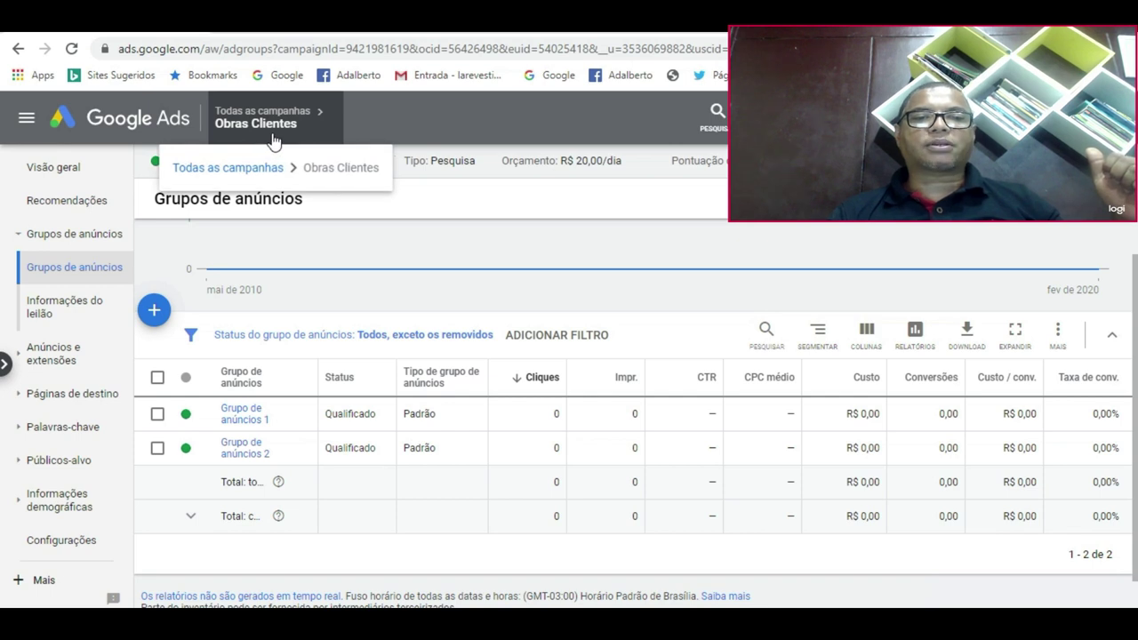